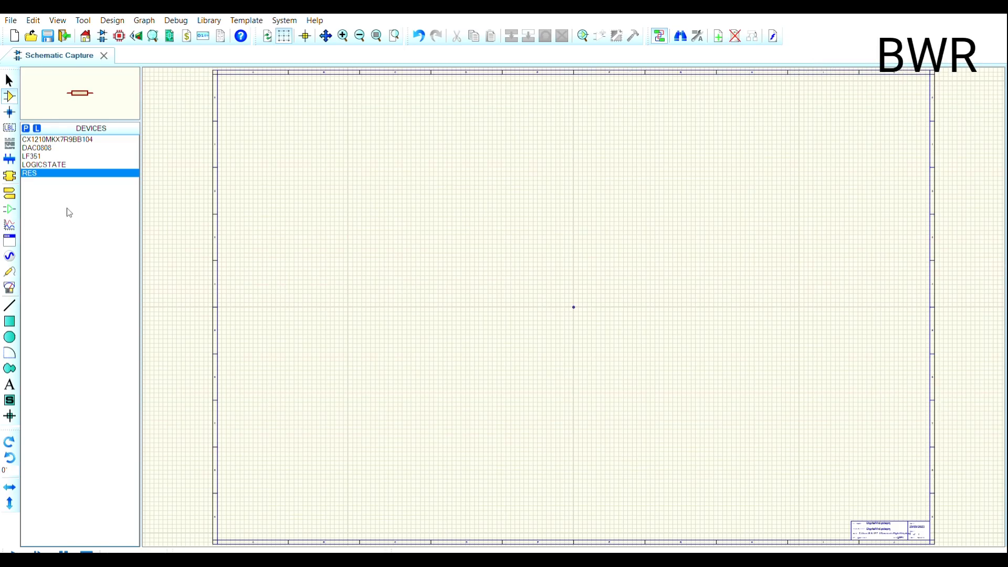
scroll(328, 175, up, 3)
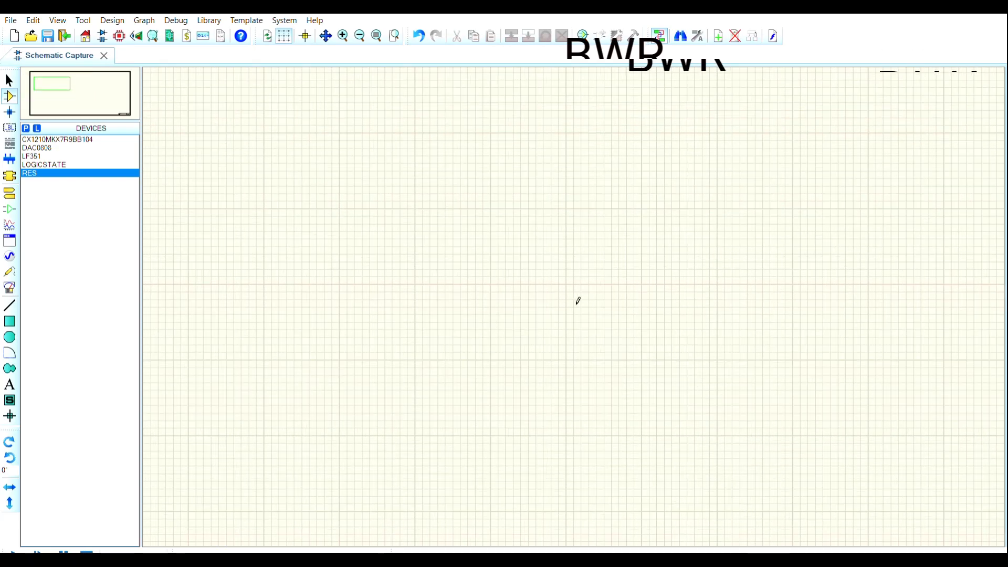
middle_click(578, 302)
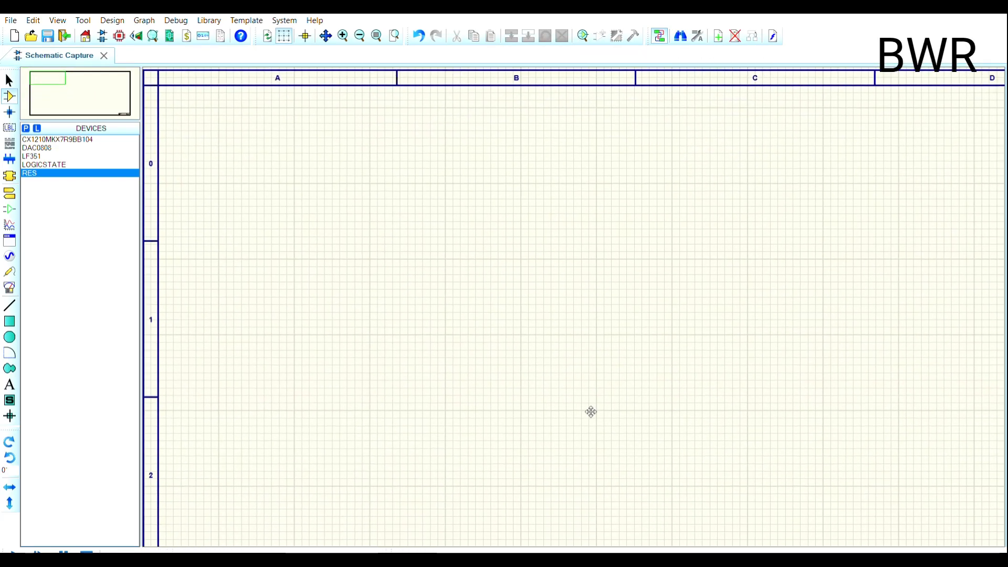
click(590, 410)
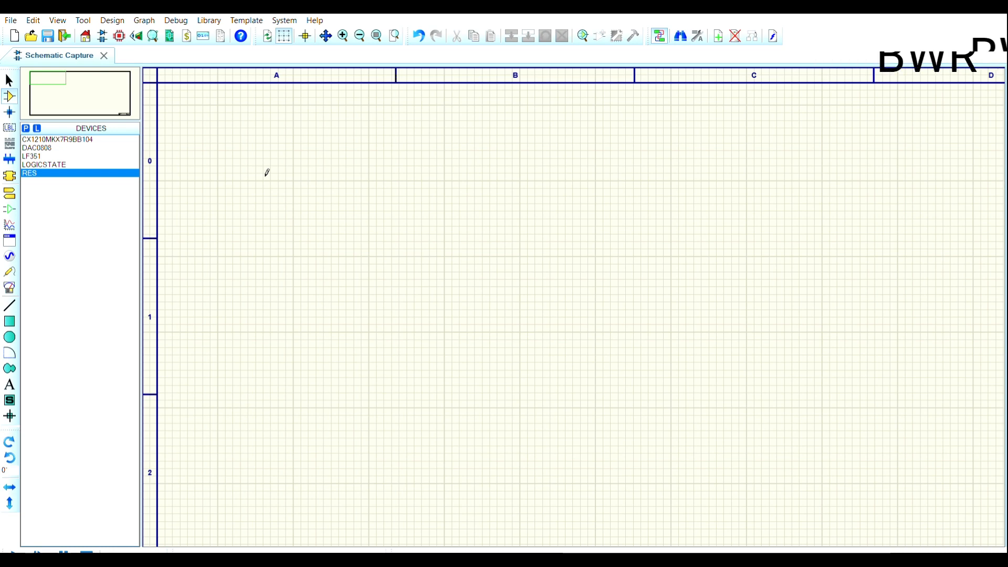
click(53, 148)
click(436, 239)
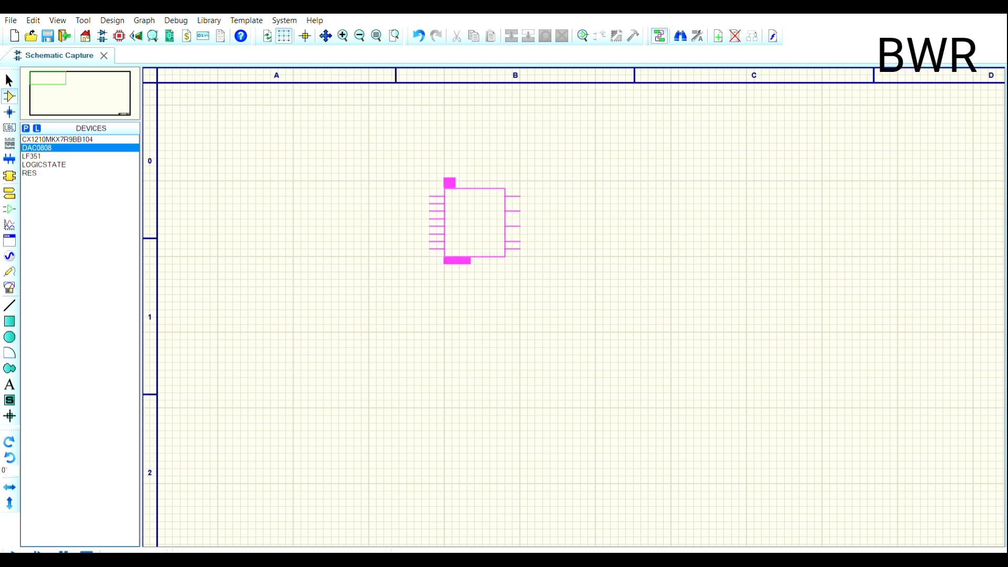
click(427, 219)
scroll(427, 219, up, 1)
middle_click(395, 288)
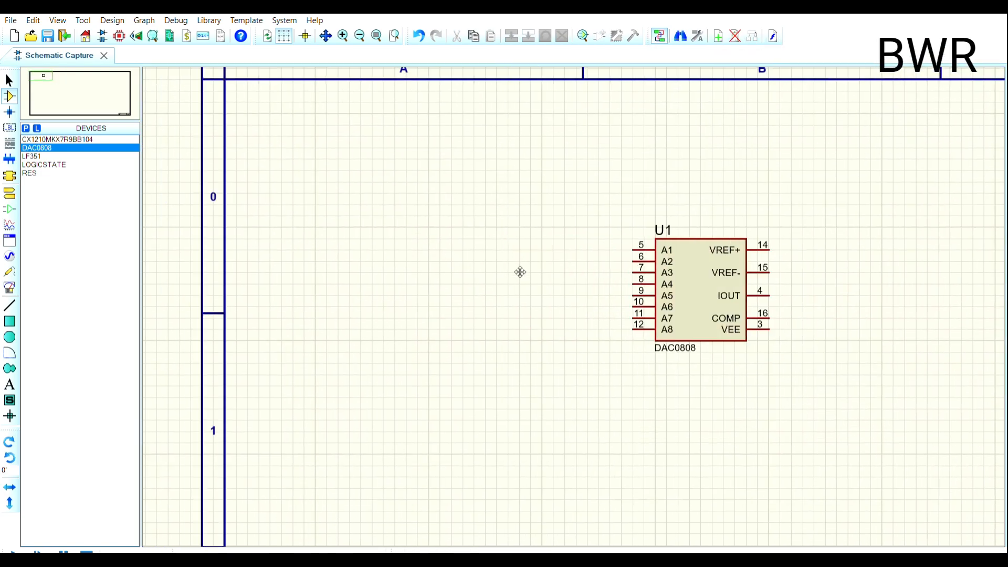
click(441, 281)
key(Delete)
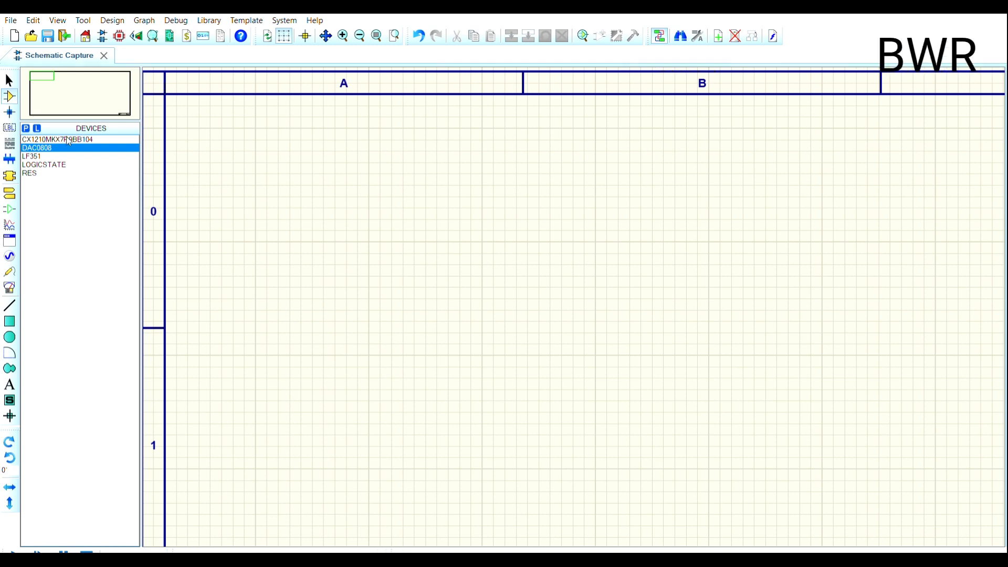
Step: Place a DAC0808 converter in the upper part of the schematic sheet, near the boundary between columns A and B
click(506, 233)
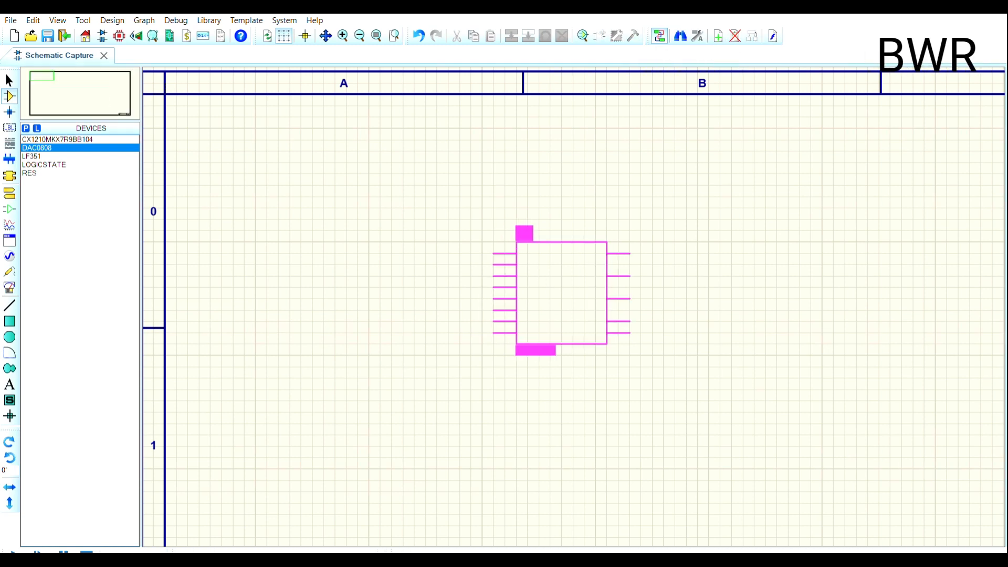
click(520, 216)
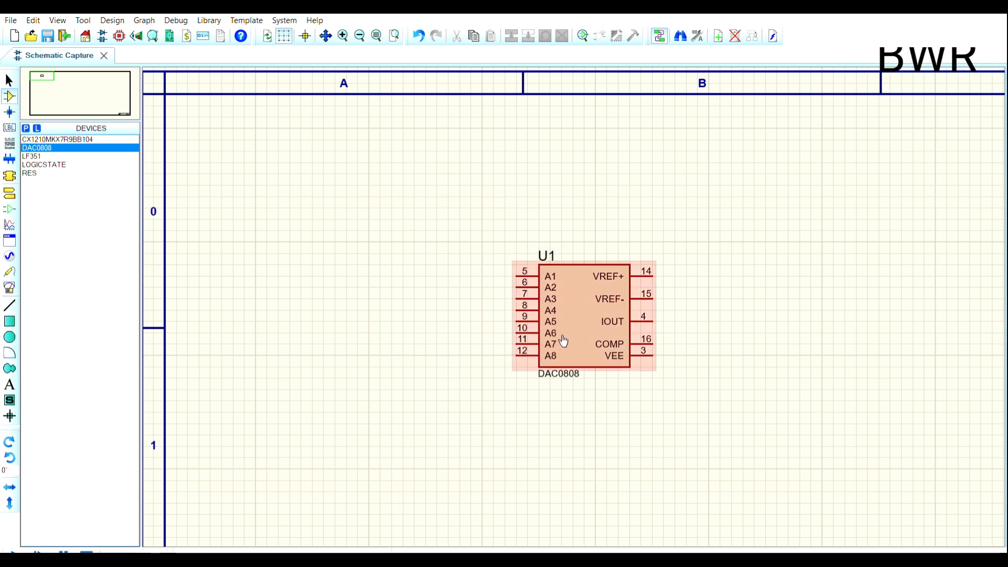
Step: Place nine LOGICSTATE inputs in a vertical stack to the left of the DAC0808, in column A
click(55, 165)
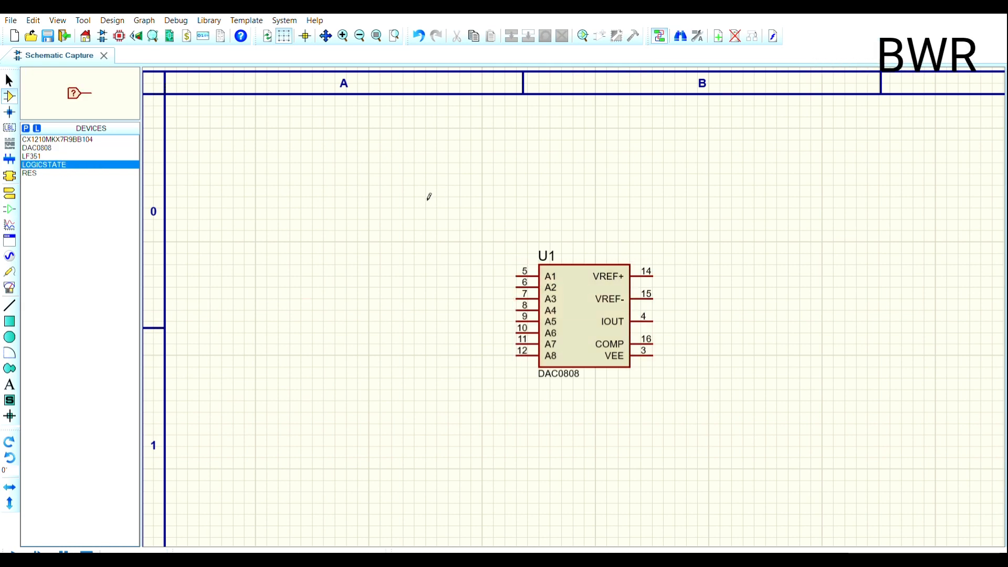
click(315, 239)
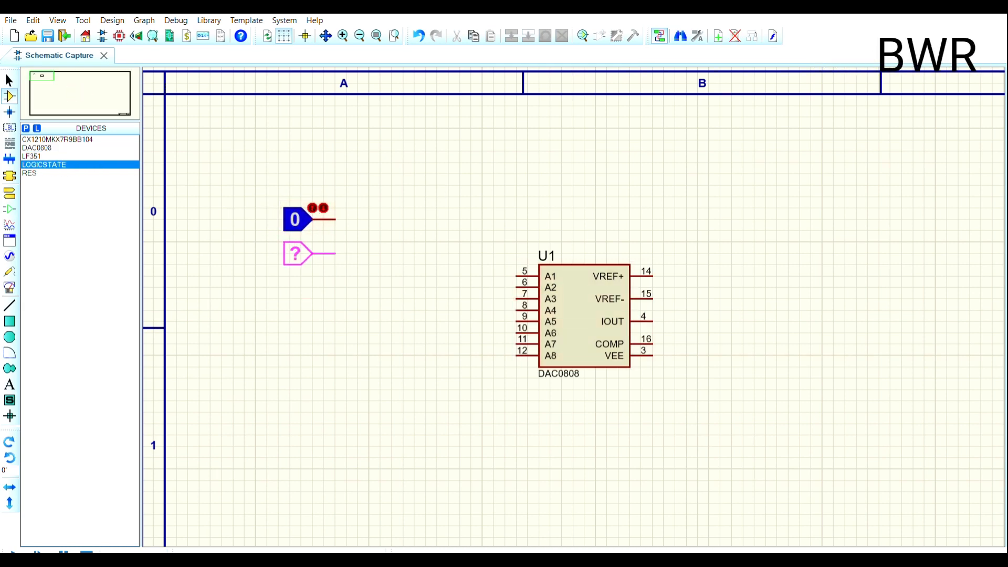
click(317, 261)
click(317, 276)
click(318, 299)
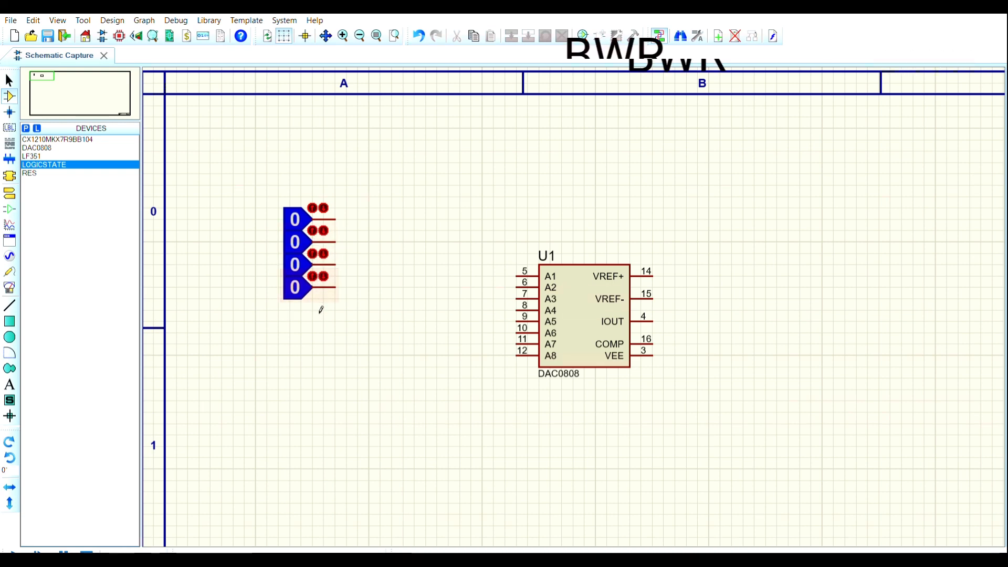
click(318, 321)
click(318, 344)
click(317, 366)
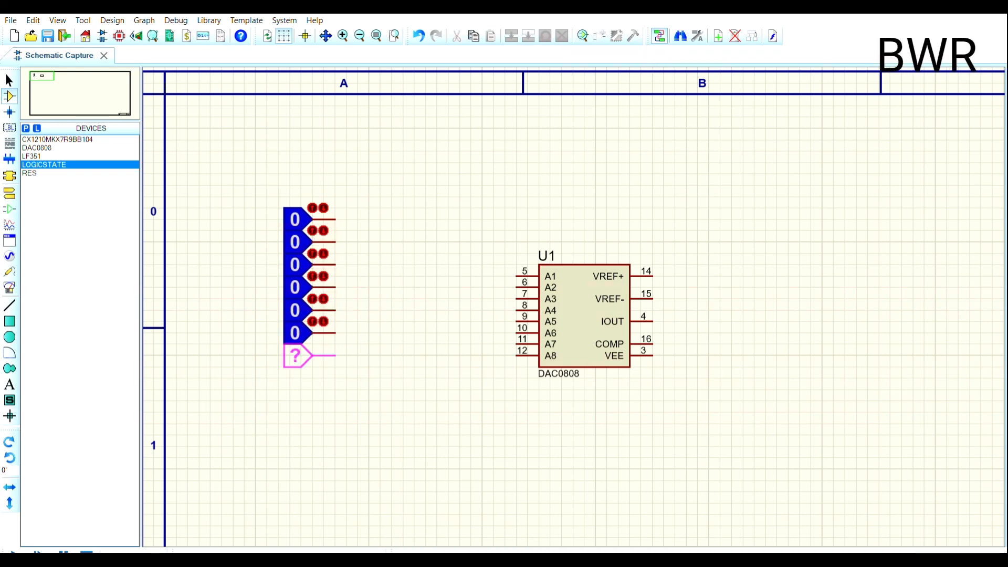
click(315, 378)
click(317, 389)
Step: Move the DAC0808 up by one grid square and deselect it
click(578, 322)
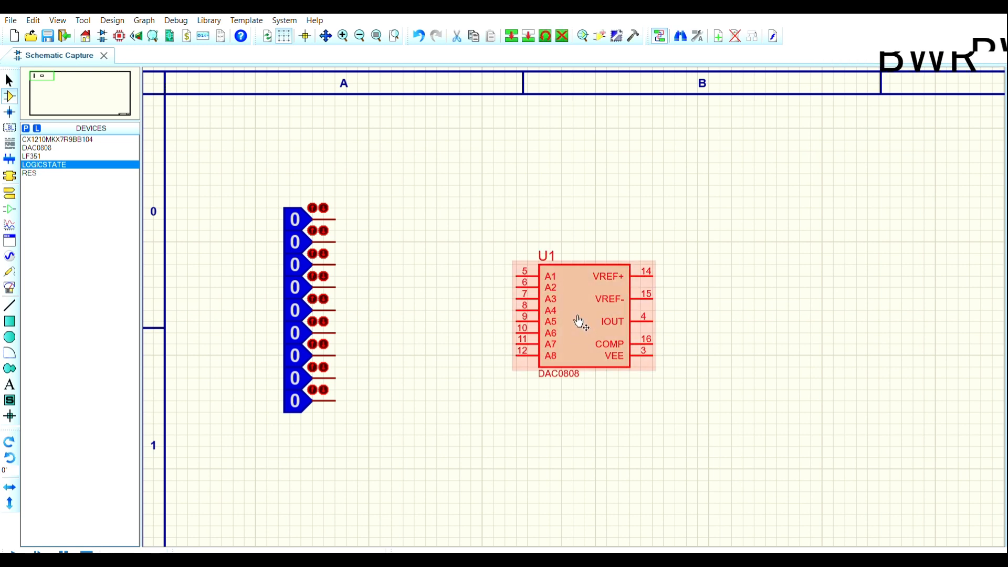
drag(578, 318, 578, 306)
click(463, 284)
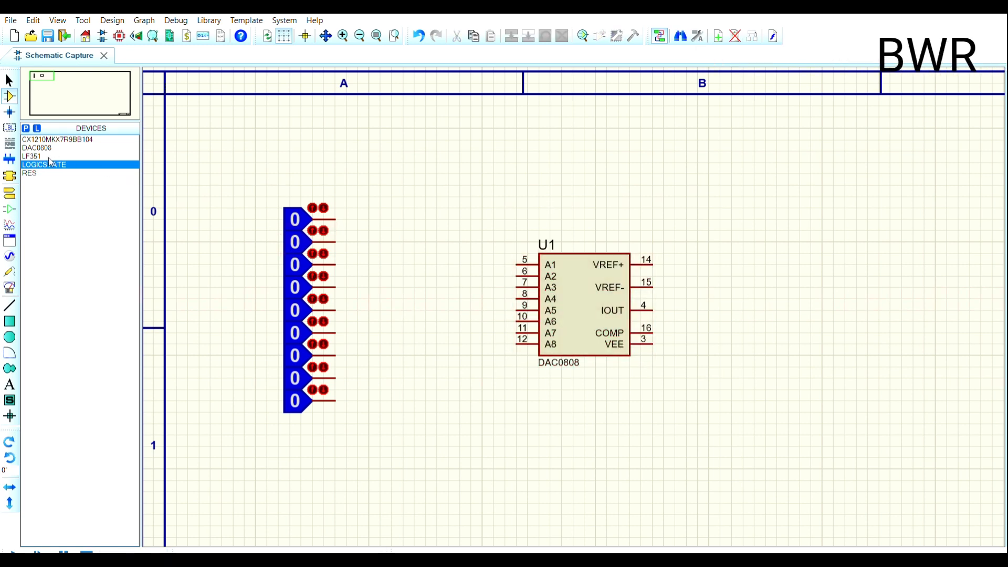
Step: Place two RES resistors, one above the other, beside the DAC0808's VREF+ and VREF- pins
click(31, 174)
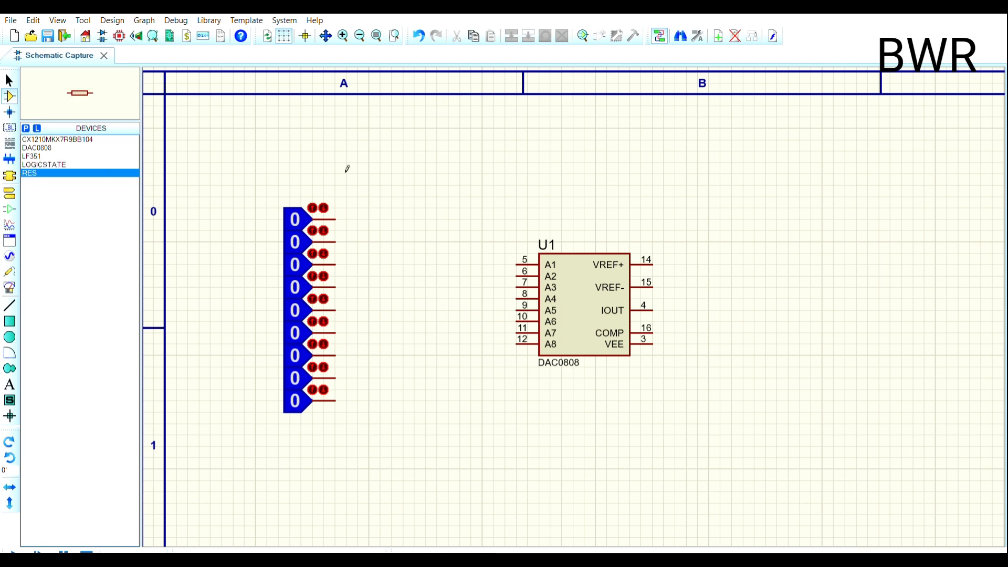
click(707, 257)
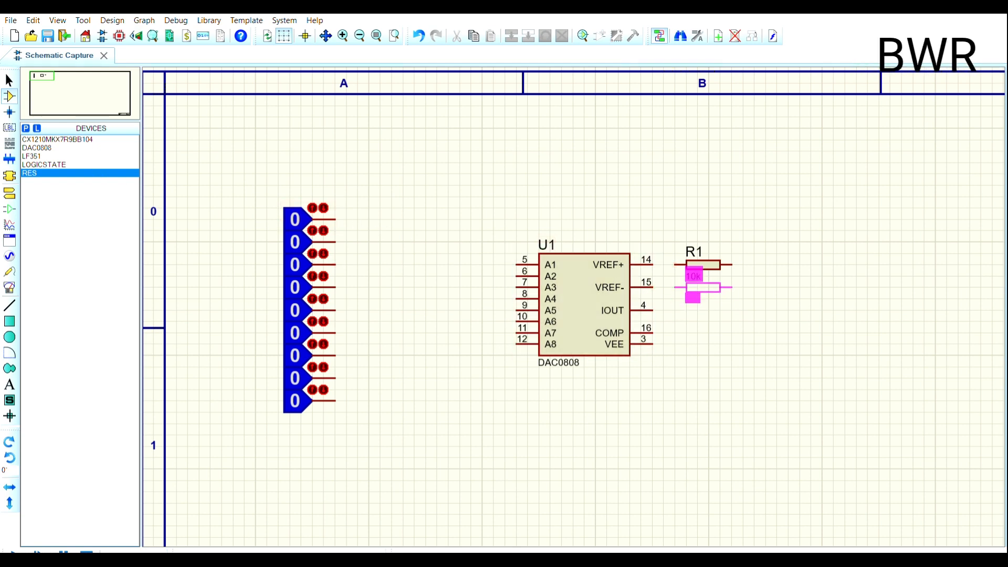
click(706, 281)
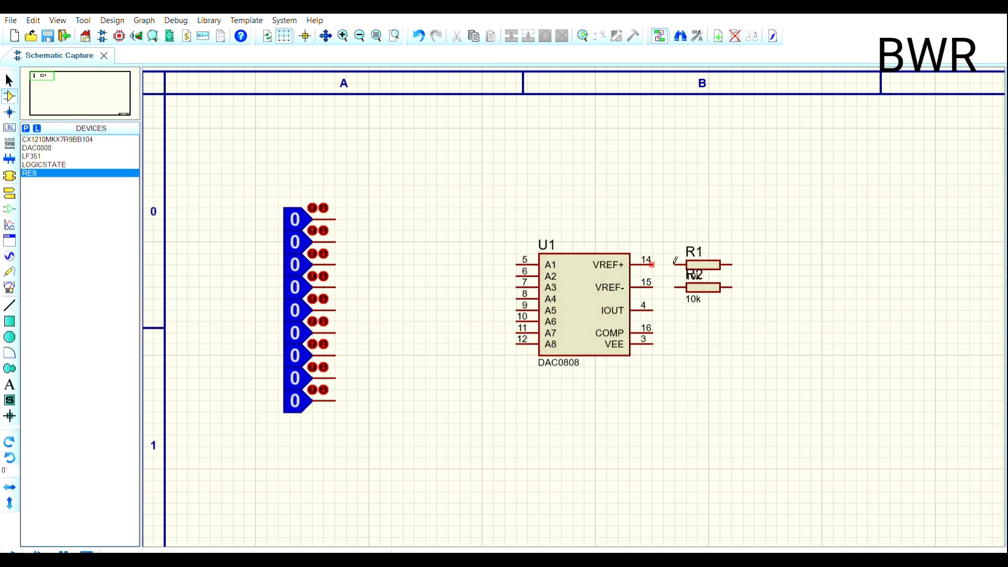
Step: Wire the VREF+ and VREF- pins to R1 and R2, and connect a DC generator to R1's free end
click(652, 287)
click(10, 255)
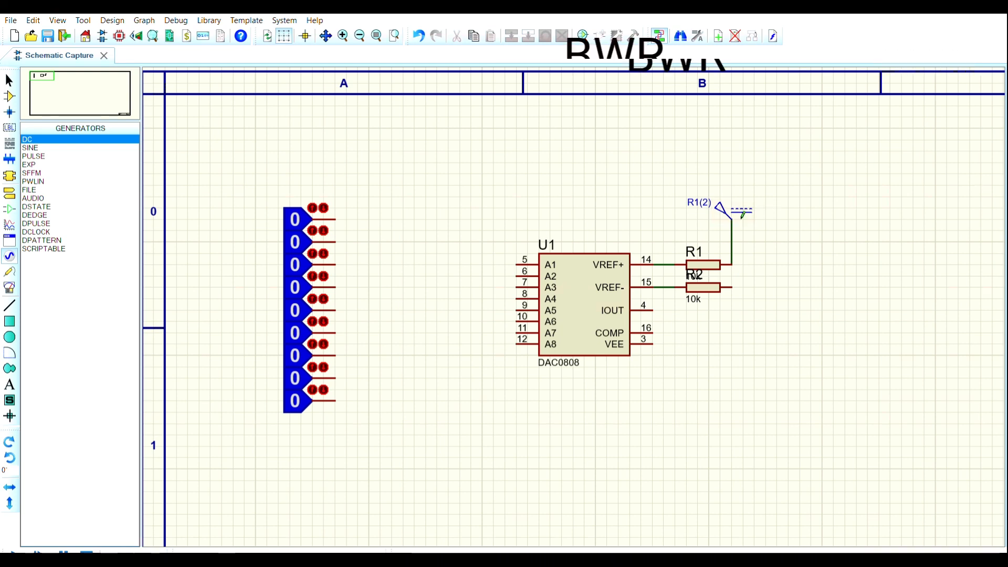
Step: Place a CX1210MKX7R9BB104 capacitor upright to the lower right of the DAC0808's COMP and VEE pins
click(8, 96)
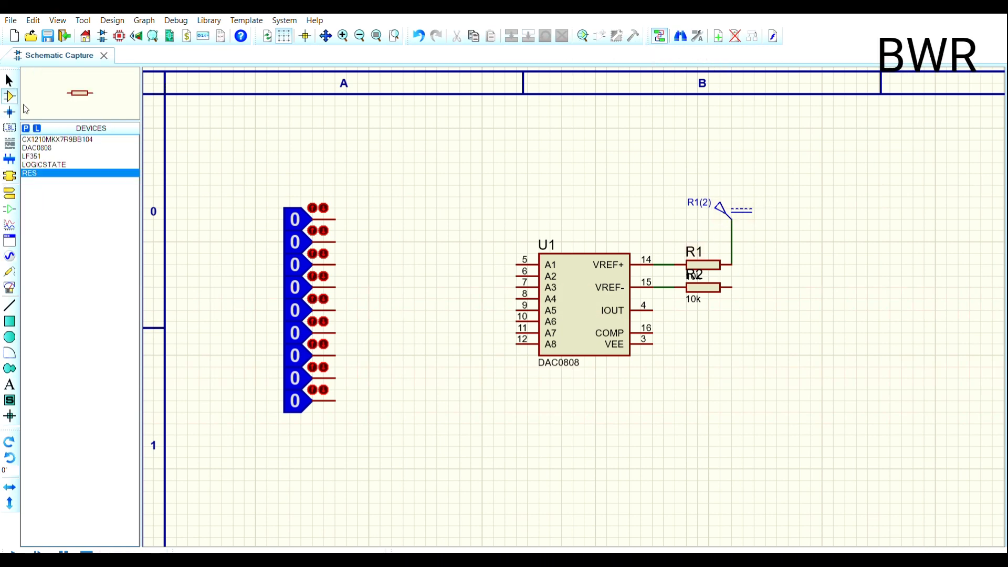
click(48, 139)
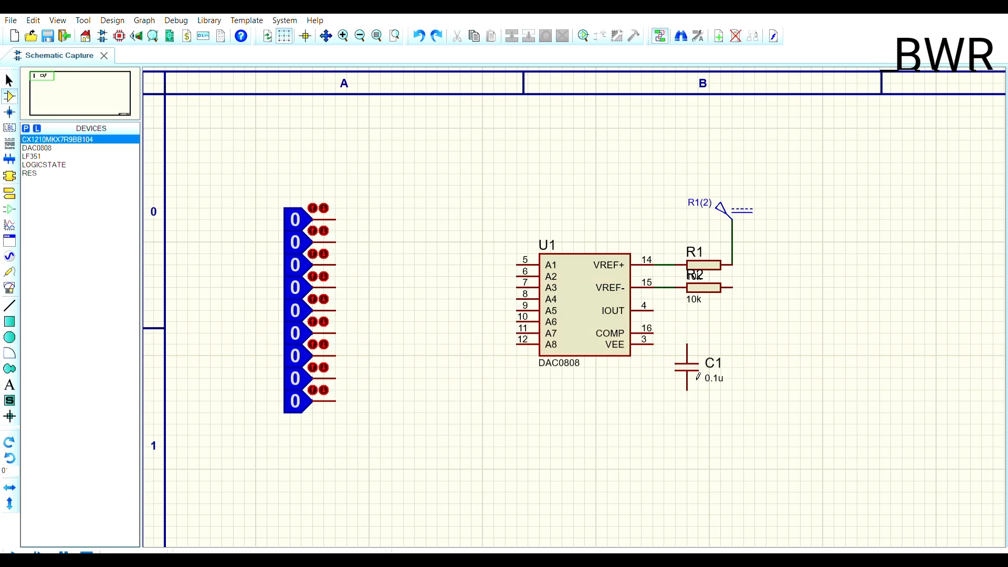
click(698, 375)
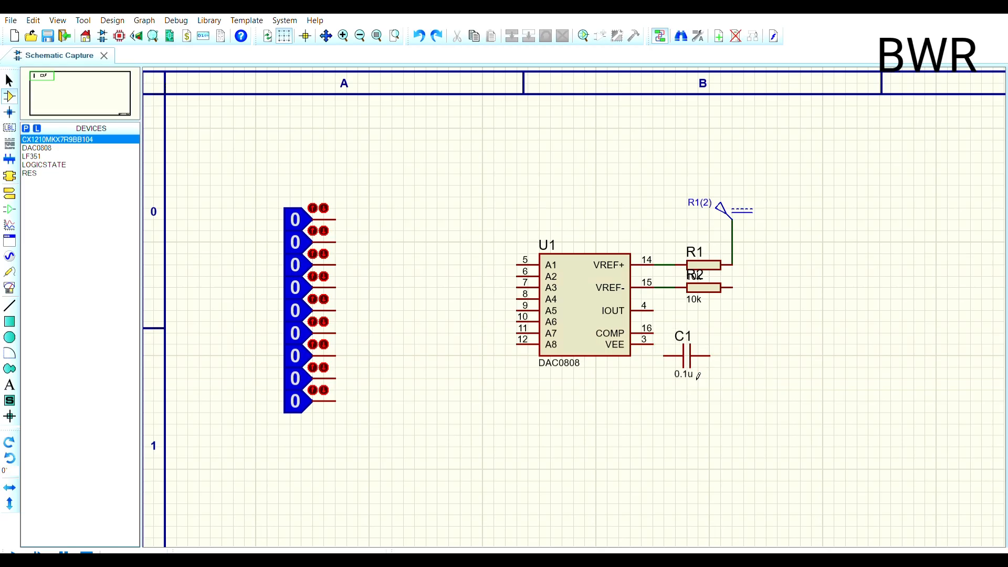
click(698, 355)
mouse_move(698, 355)
mouse_down()
mouse_move(708, 333)
mouse_move(700, 360)
mouse_up()
click(738, 266)
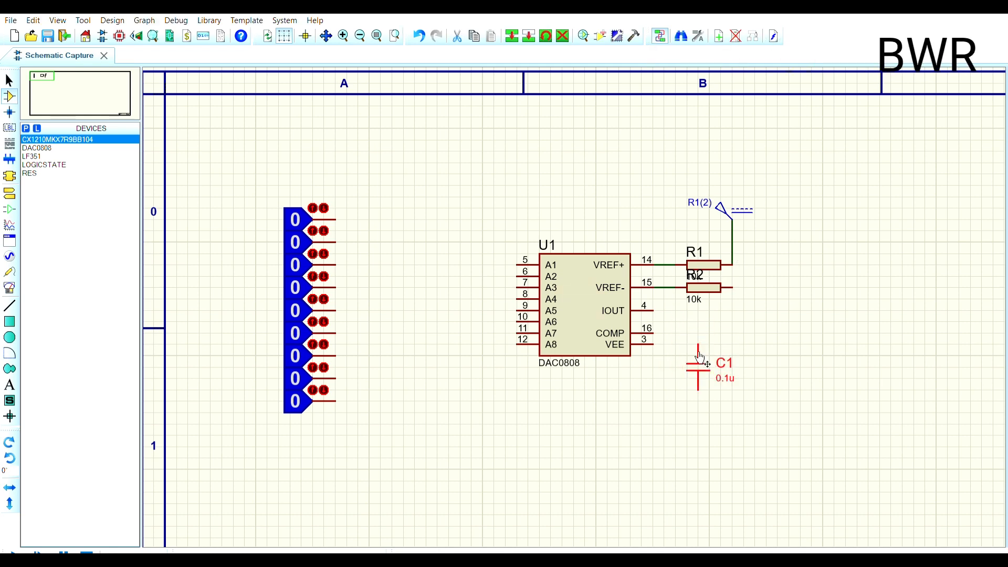
Step: Wire the COMP pin to the capacitor's upper end and the VEE pin to its lower end
click(653, 333)
click(698, 344)
click(652, 344)
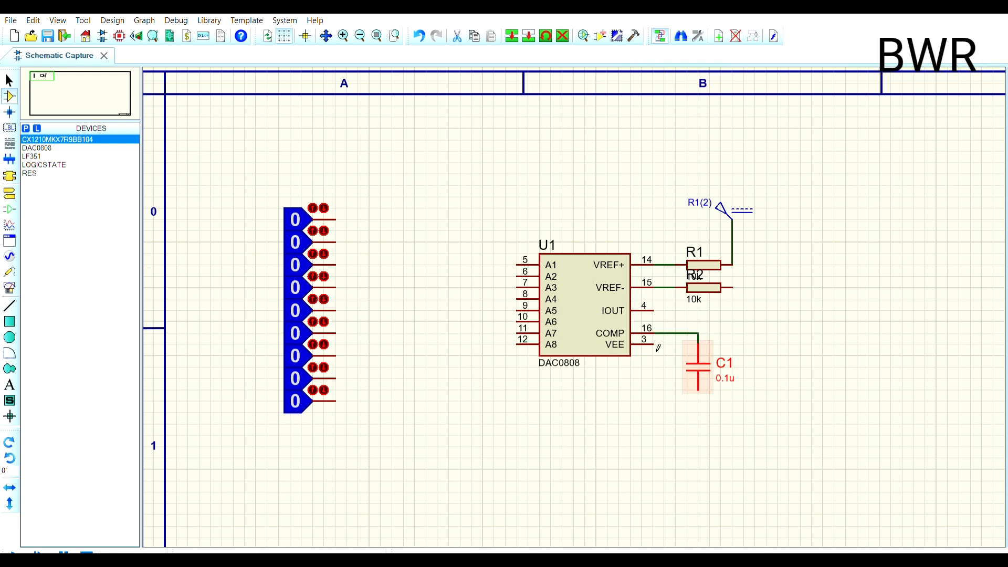
click(705, 386)
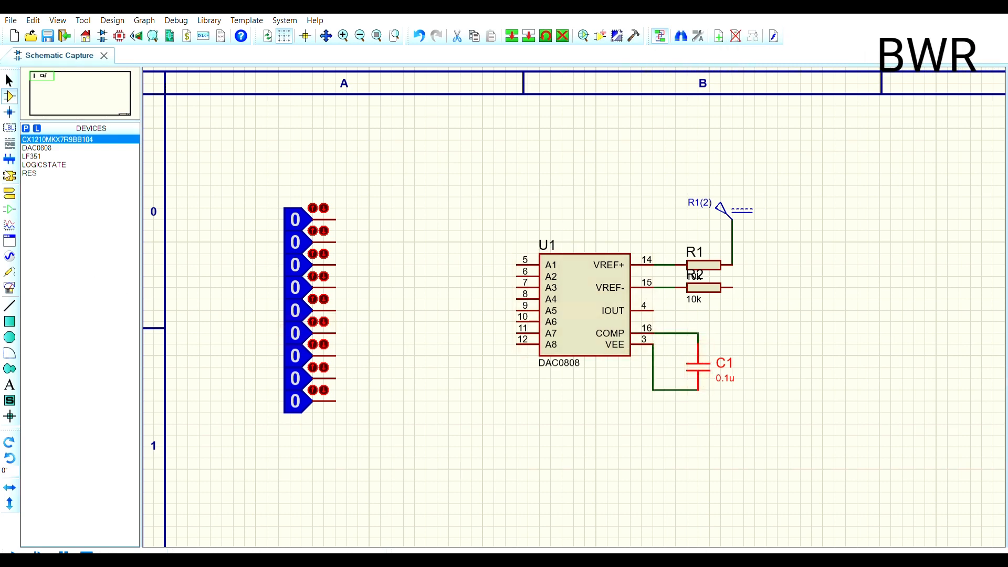
Step: Attach a DC generator to the wire corner below the DAC0808's VEE pin
click(10, 256)
click(92, 141)
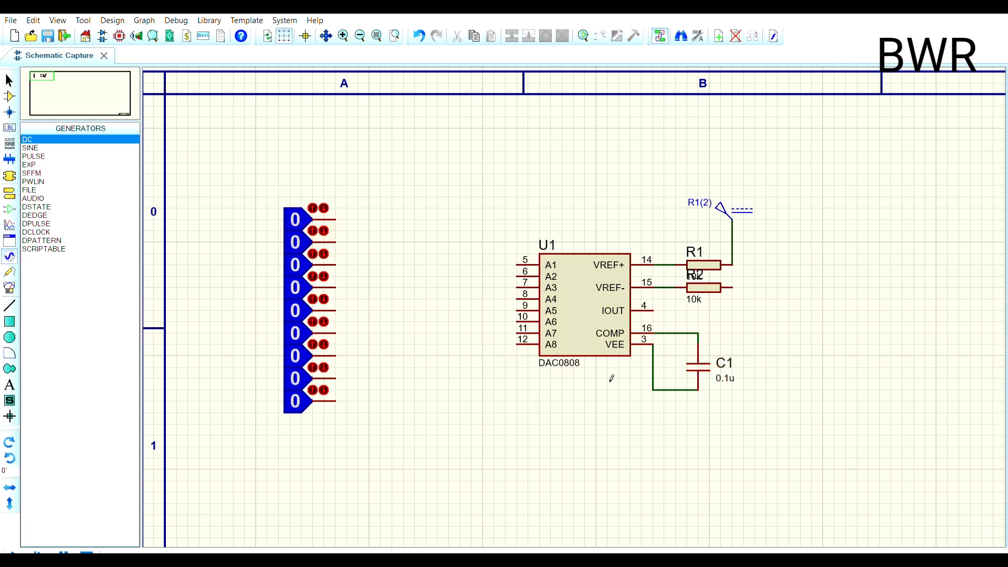
click(642, 379)
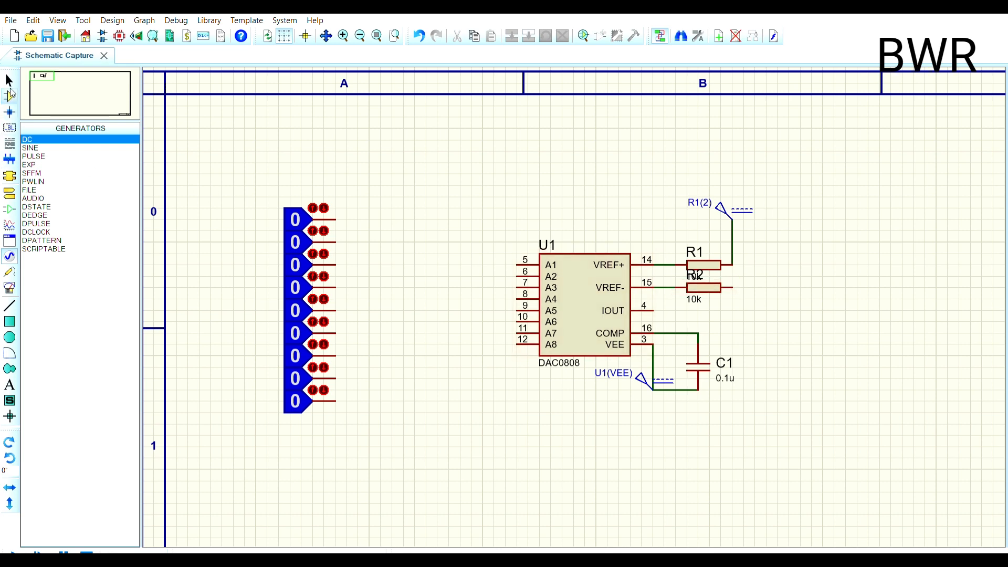
Step: Place an LF351 op-amp to the right of the DAC0808 and mirror it vertically so the inverting input is uppermost
click(9, 96)
click(59, 153)
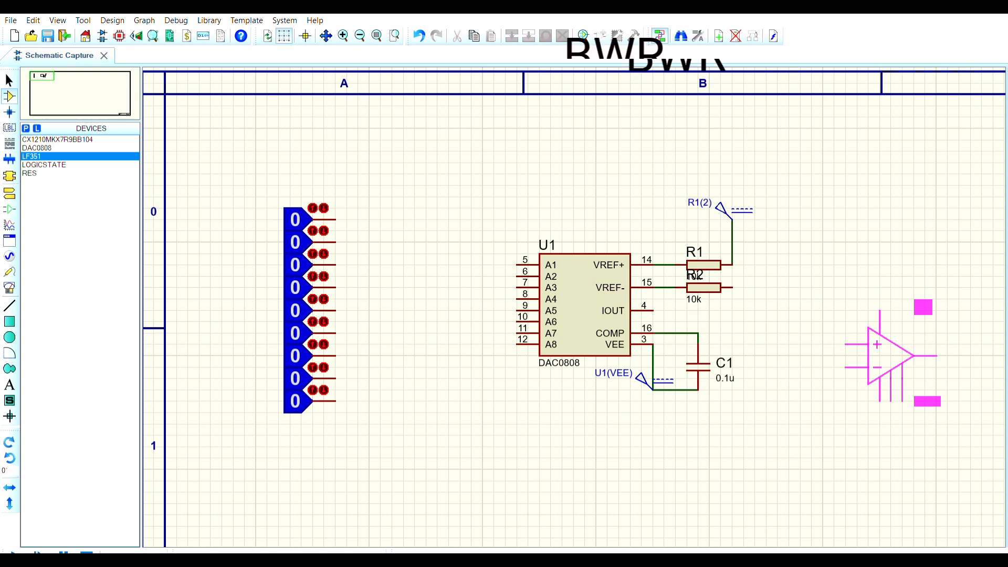
click(895, 310)
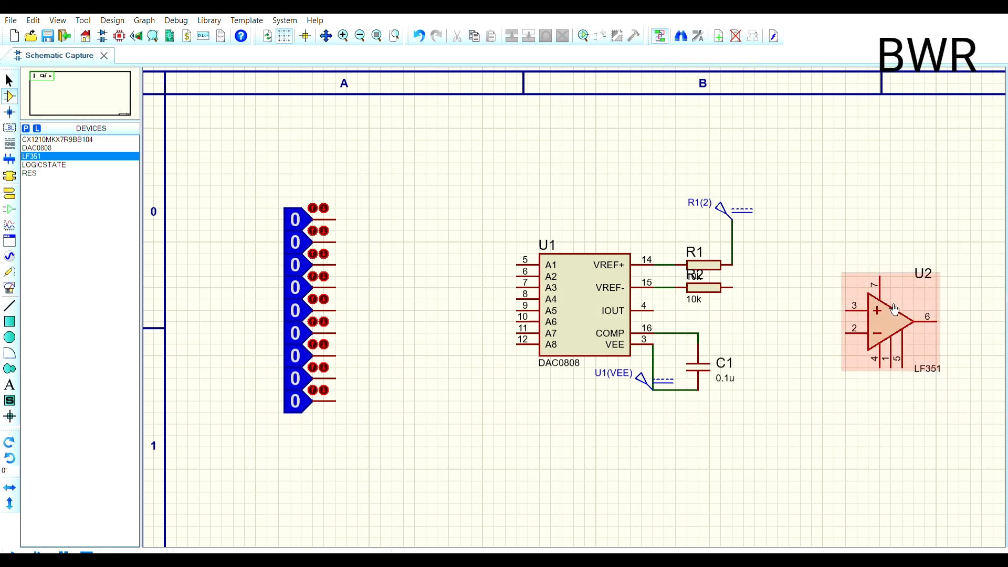
right_click(895, 309)
click(809, 295)
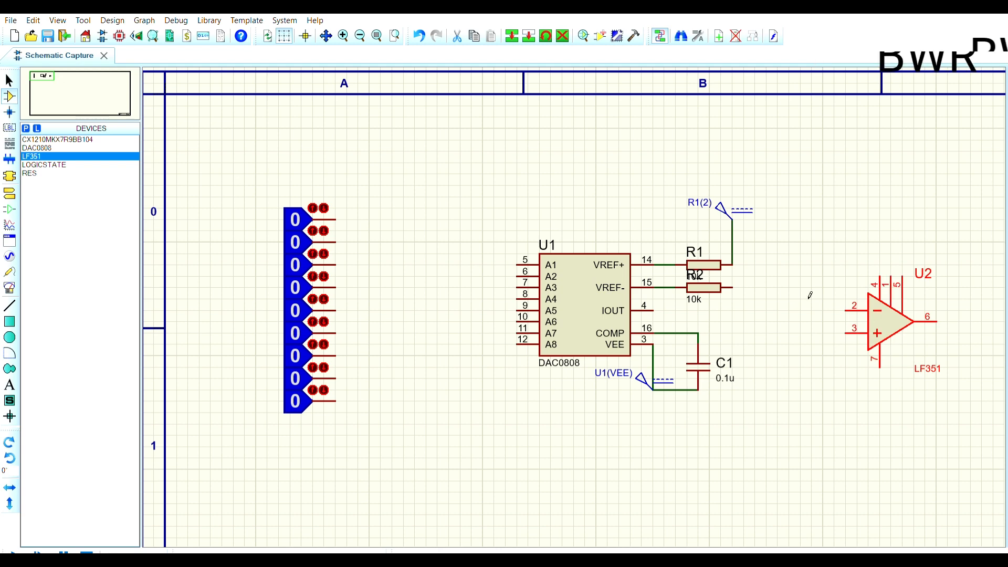
click(820, 293)
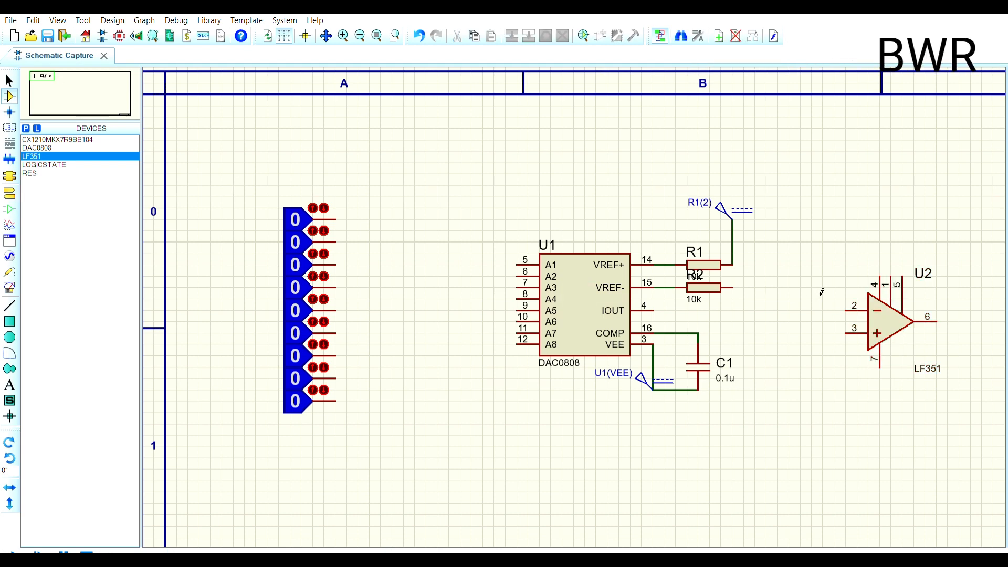
Step: Wire IOUT to the LF351's inverting input and connect a RES feedback resistor above the op-amp between that wire and output pin 6
click(653, 310)
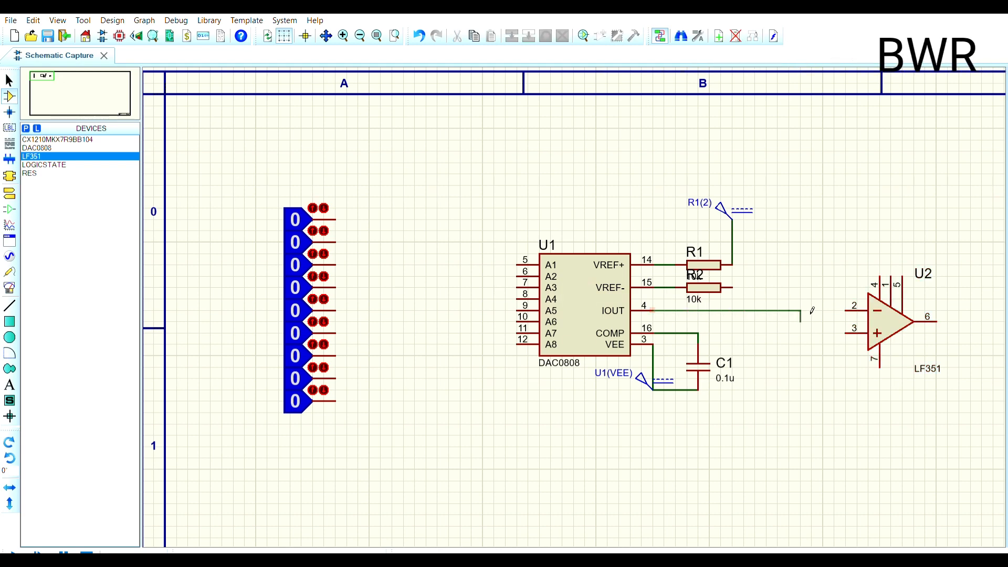
click(855, 305)
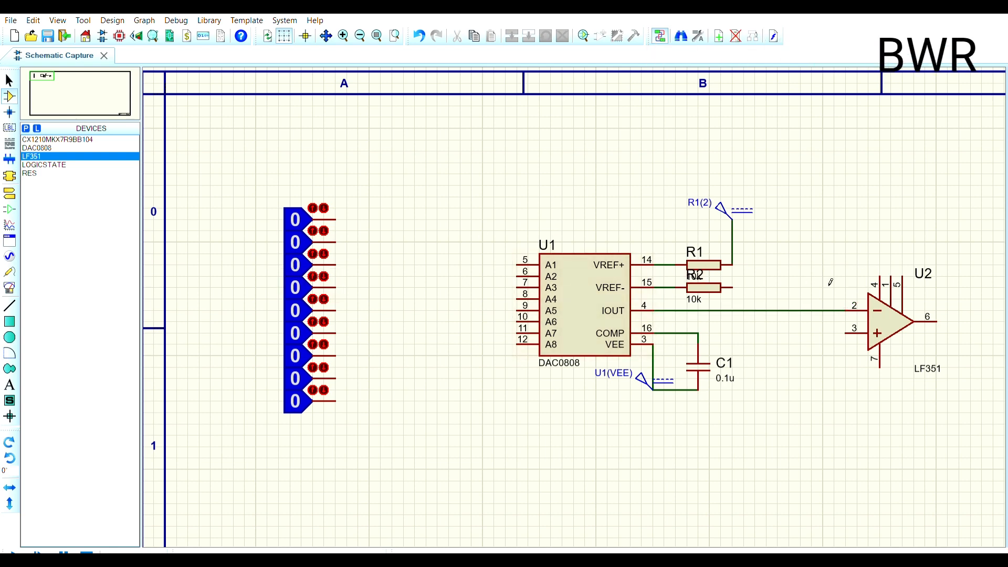
click(42, 173)
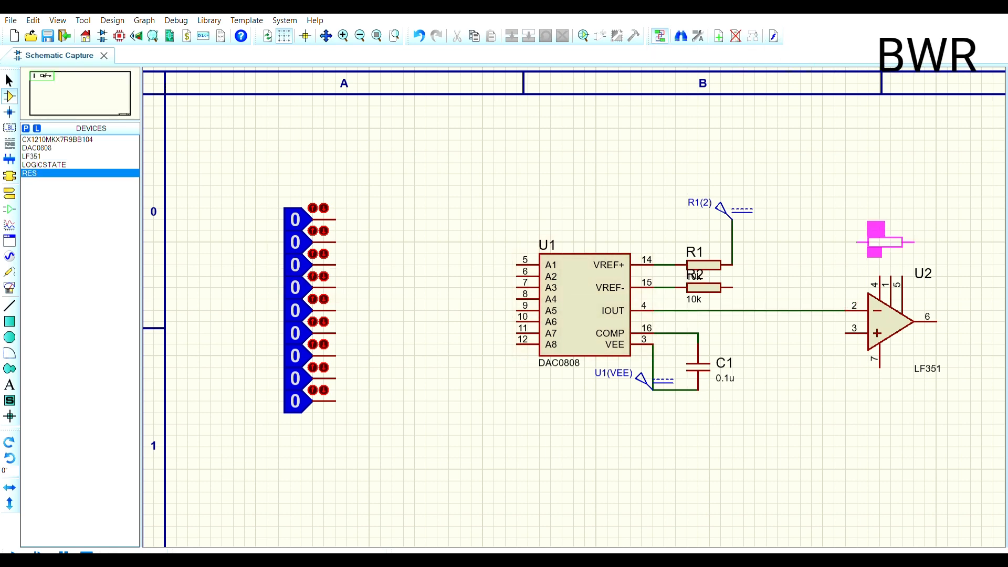
click(885, 242)
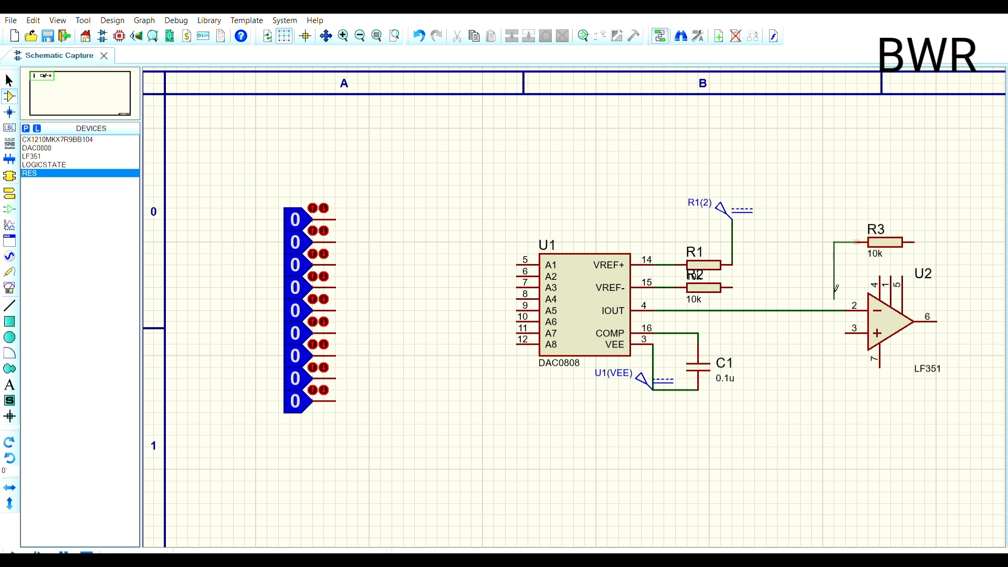
click(834, 311)
Step: Attach DC generators to the LF351's supply pins 4 and 7
click(10, 257)
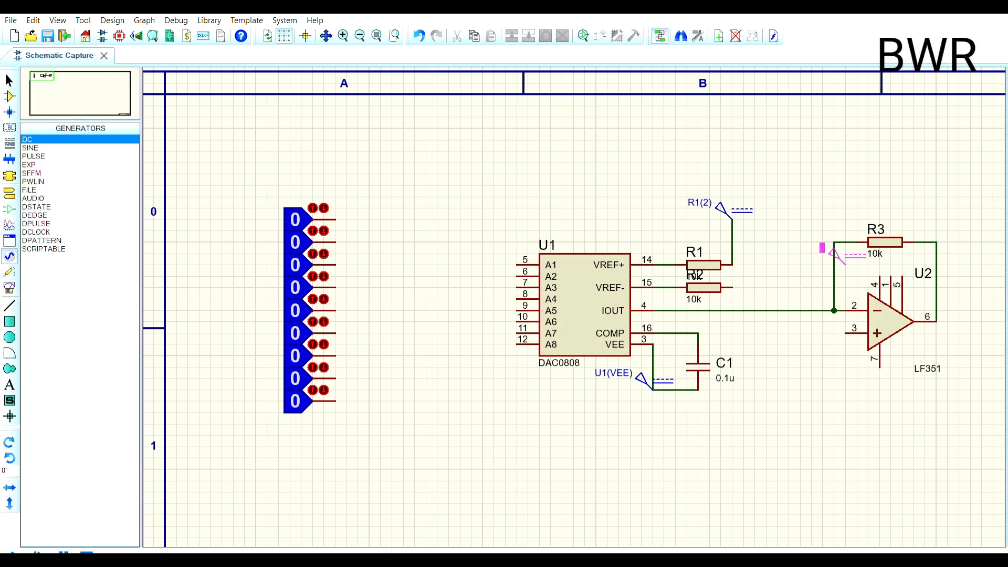
click(874, 271)
click(873, 358)
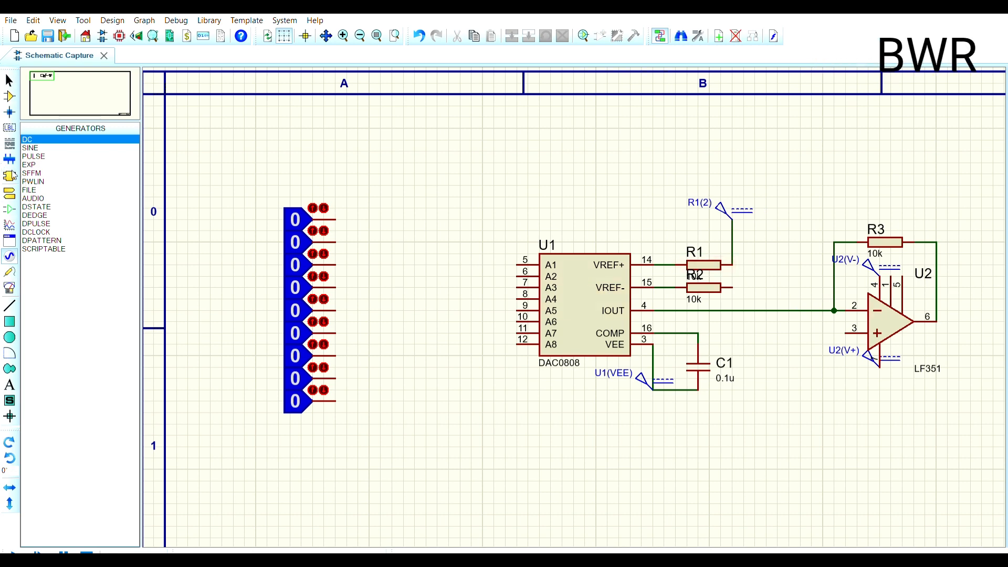
Step: Place a ground terminal between the DAC0808 and the LF351, and wire R2's free end and op-amp pin 3 to it
click(10, 193)
click(36, 181)
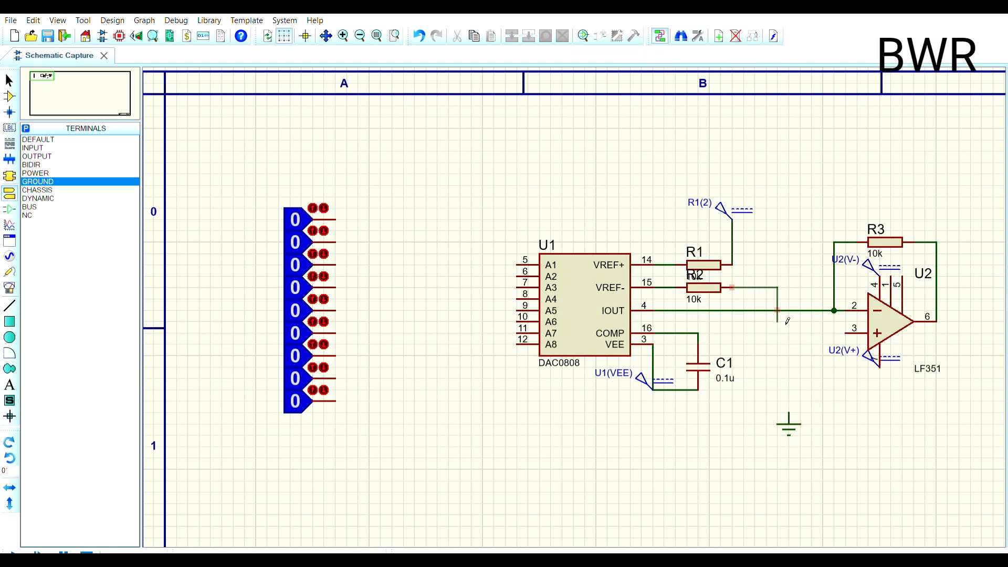
click(788, 415)
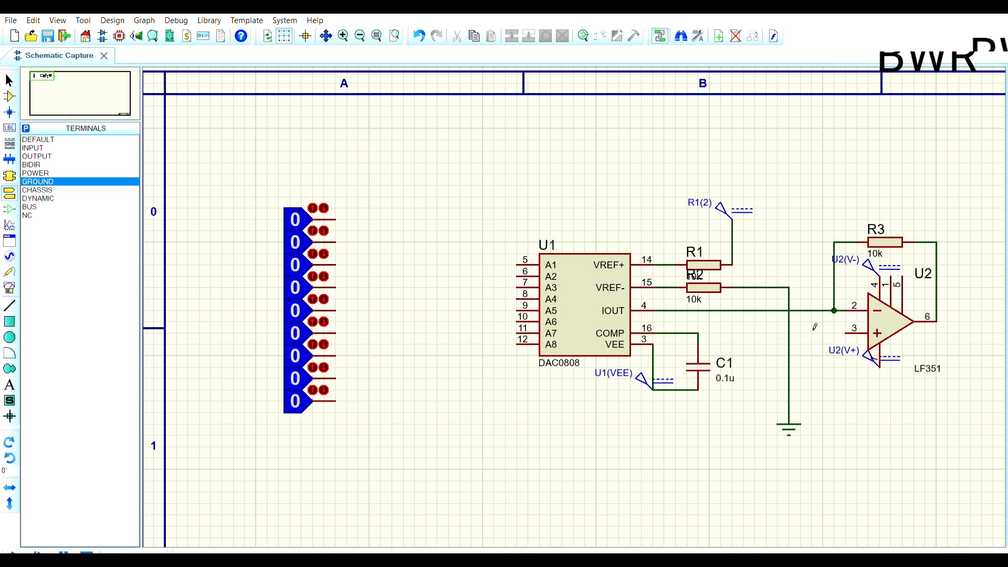
click(853, 329)
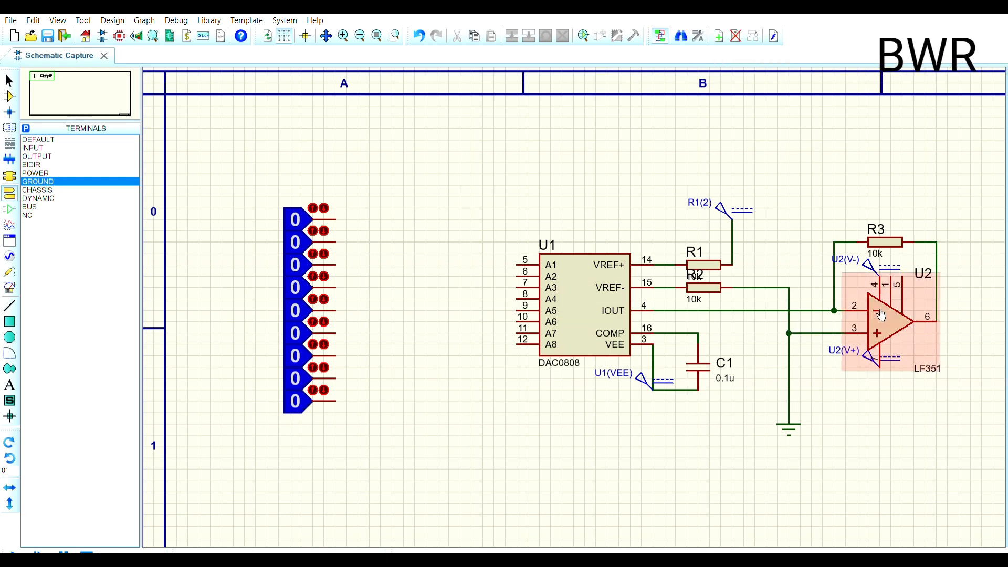
Step: Place a second ground terminal to the right of the LF351 and a DC voltmeter above it
key(F5)
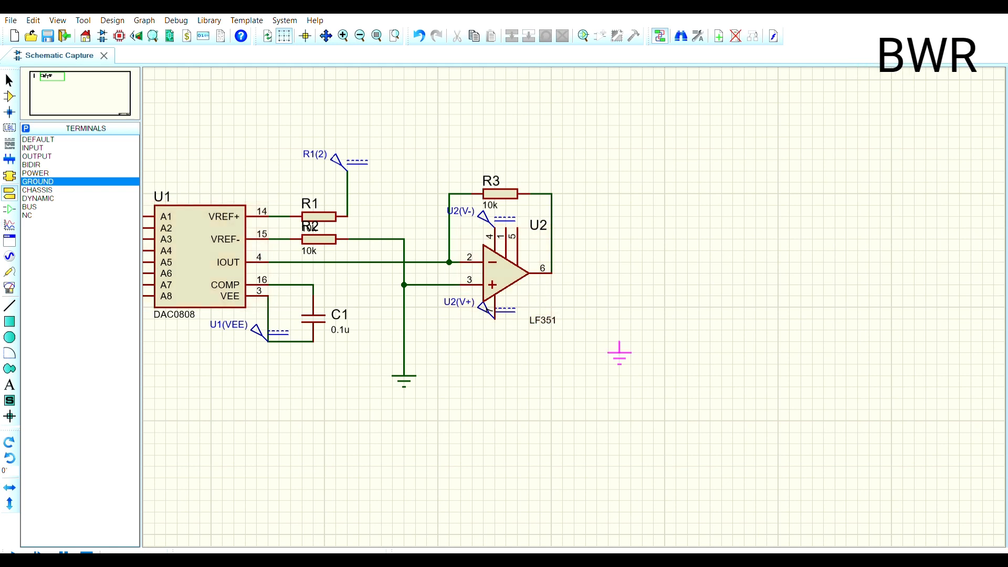
click(620, 330)
click(10, 286)
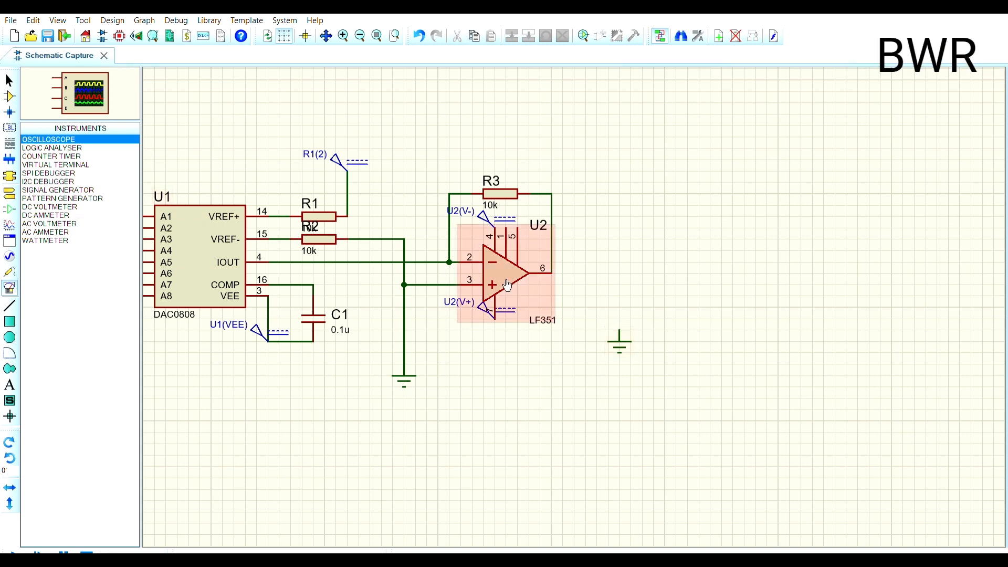
click(57, 207)
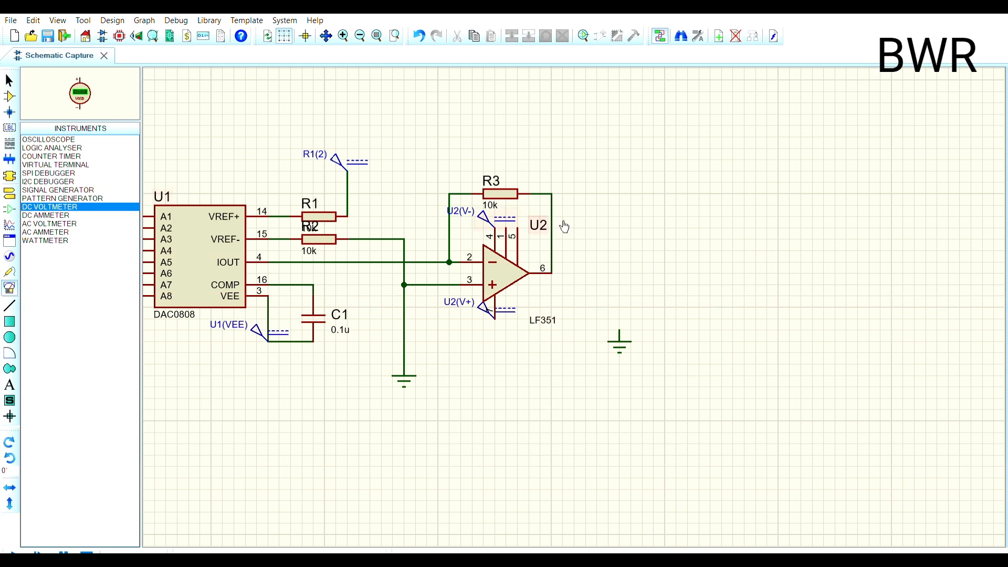
click(620, 284)
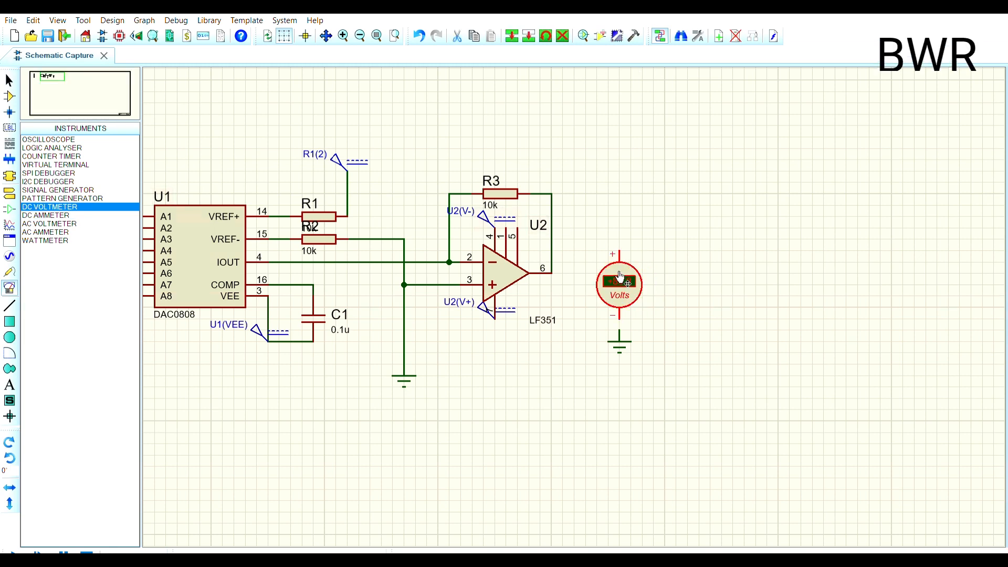
Step: Move the second ground terminal and the DC voltmeter down, leaving wiring room at both meter terminals
click(619, 344)
drag(619, 343, 619, 389)
click(626, 279)
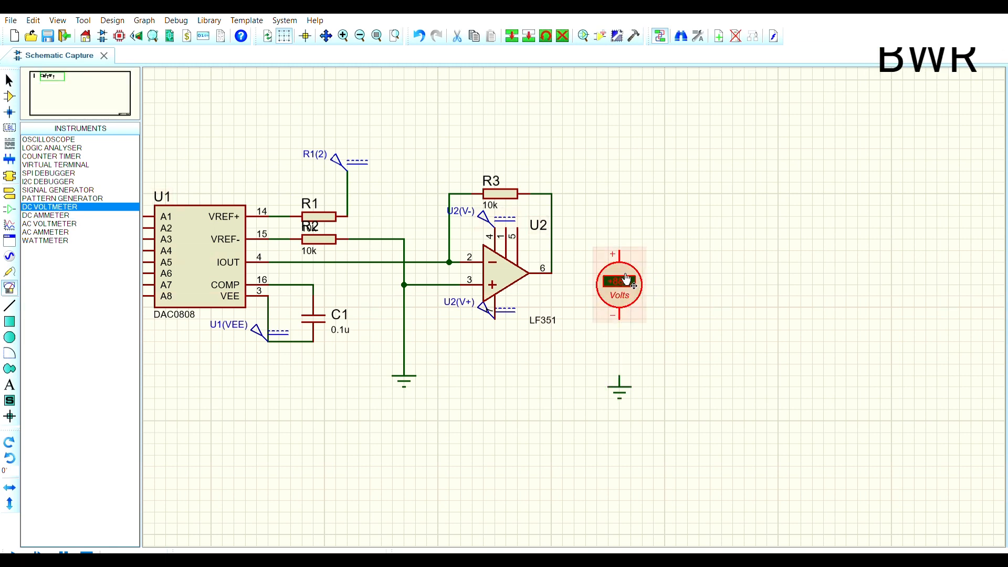
drag(626, 278, 627, 313)
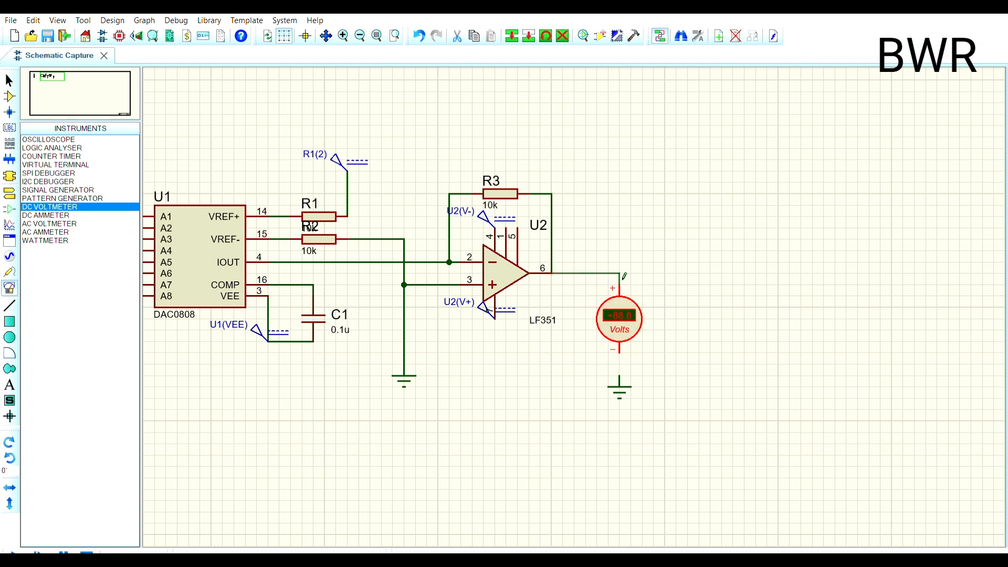
Step: Wire the voltmeter's positive terminal to LF351 output pin 6 and its negative terminal to ground, and nudge that ground symbol up
click(622, 281)
click(624, 350)
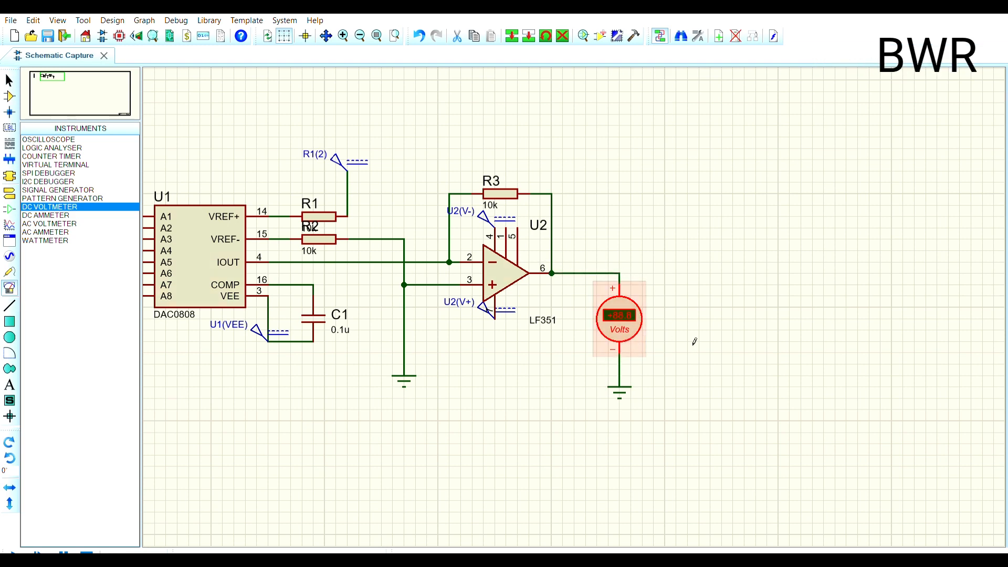
click(693, 345)
click(631, 382)
drag(624, 389, 624, 377)
click(683, 374)
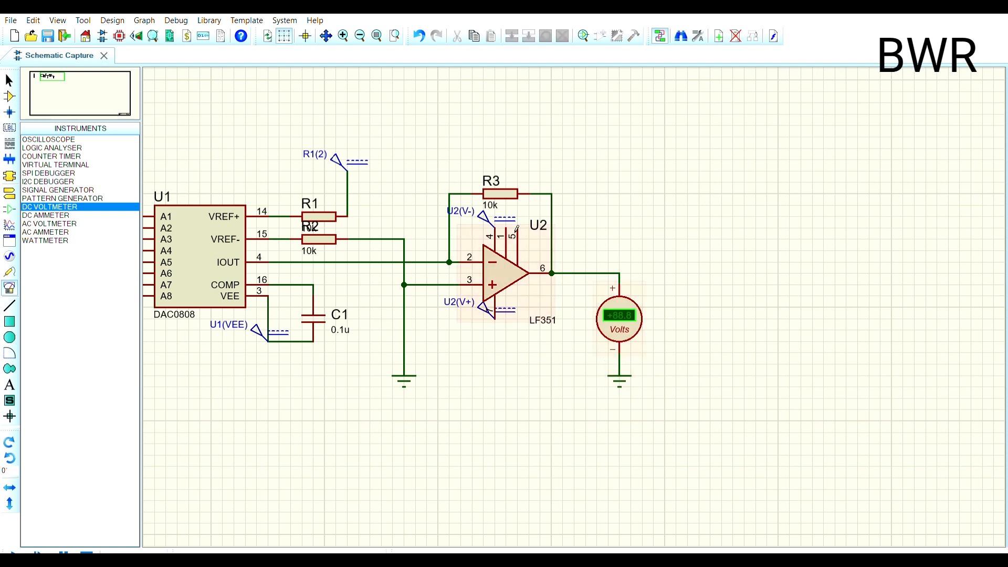
Step: Edit the DC generator feeding R1 and set both R1 and R2 to 5k
click(336, 149)
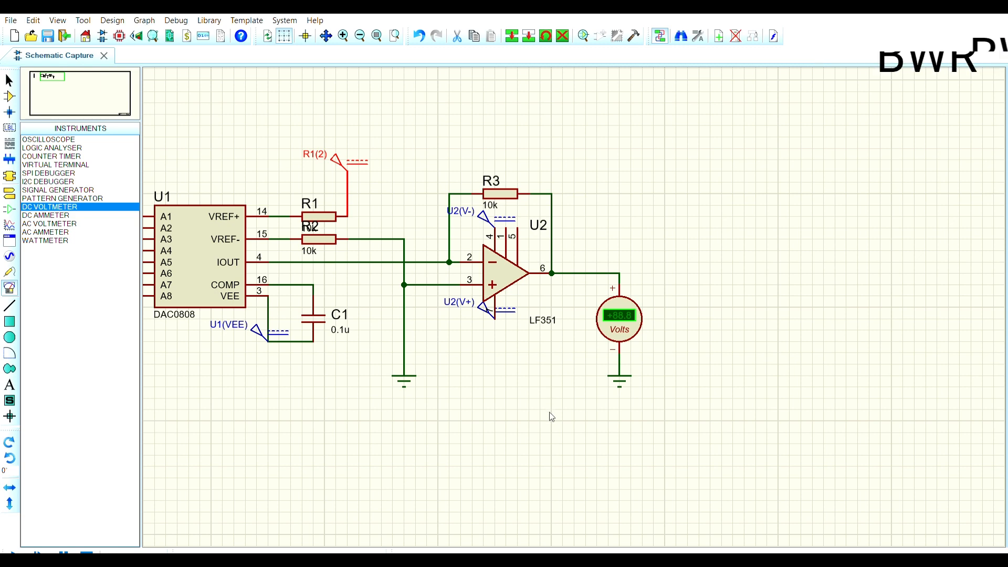
click(317, 205)
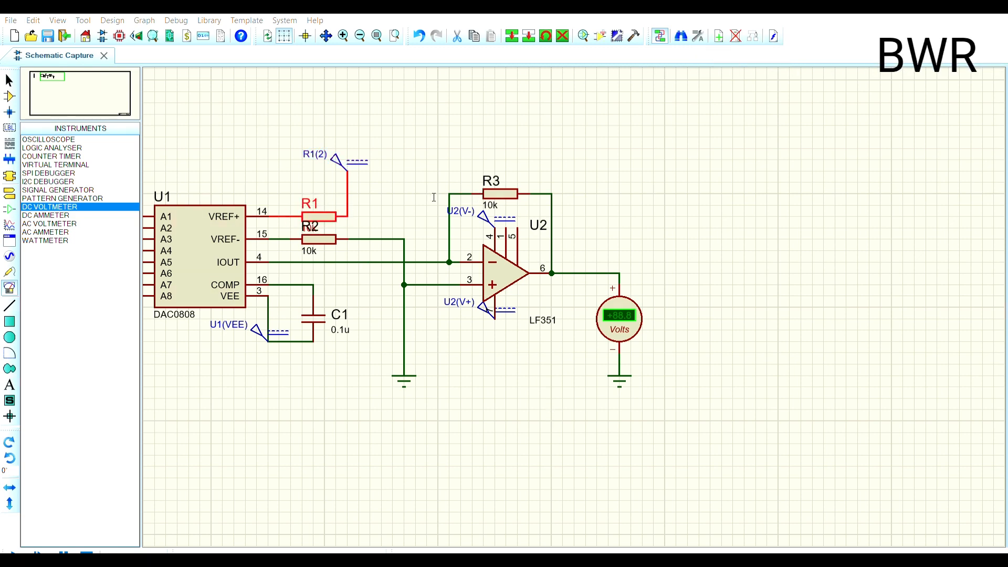
click(315, 242)
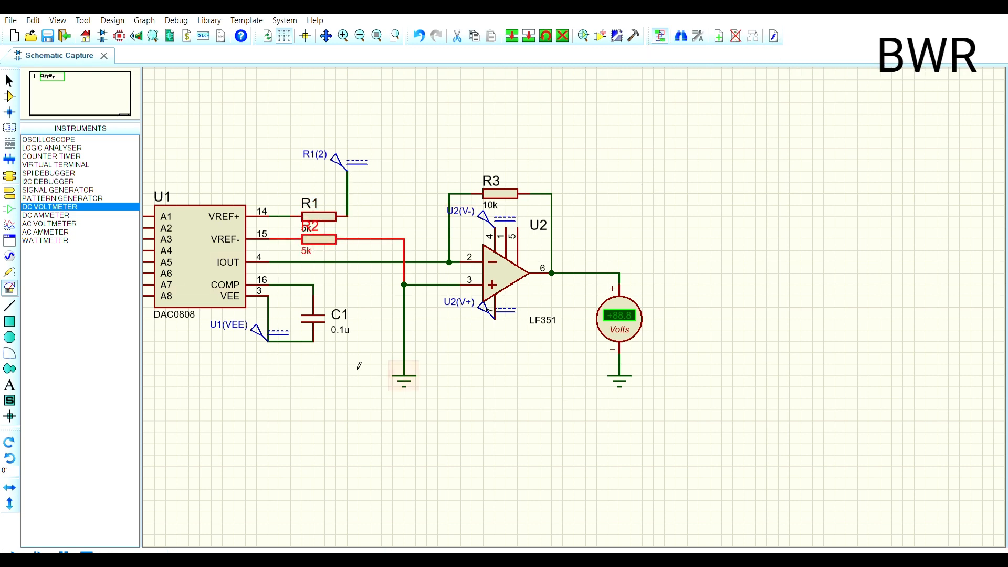
Step: Edit the DC generators on the DAC0808's VEE pin and the LF351's V- and V+ pins
click(258, 324)
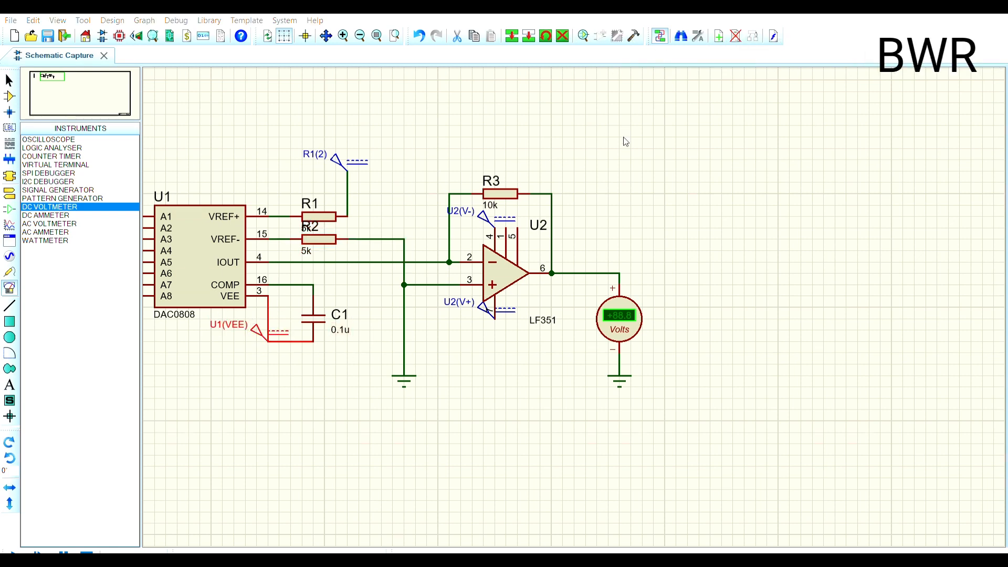
click(490, 209)
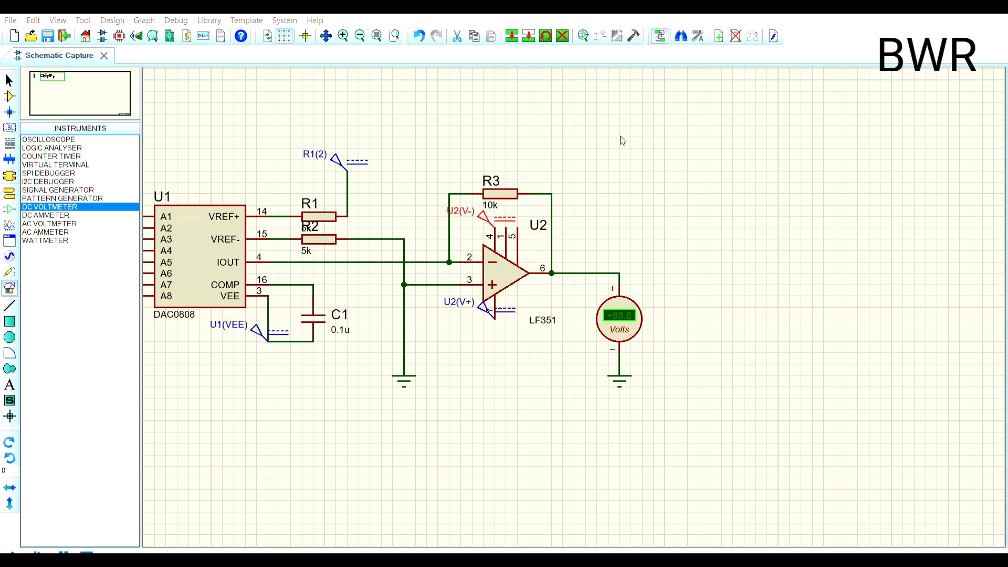
click(517, 315)
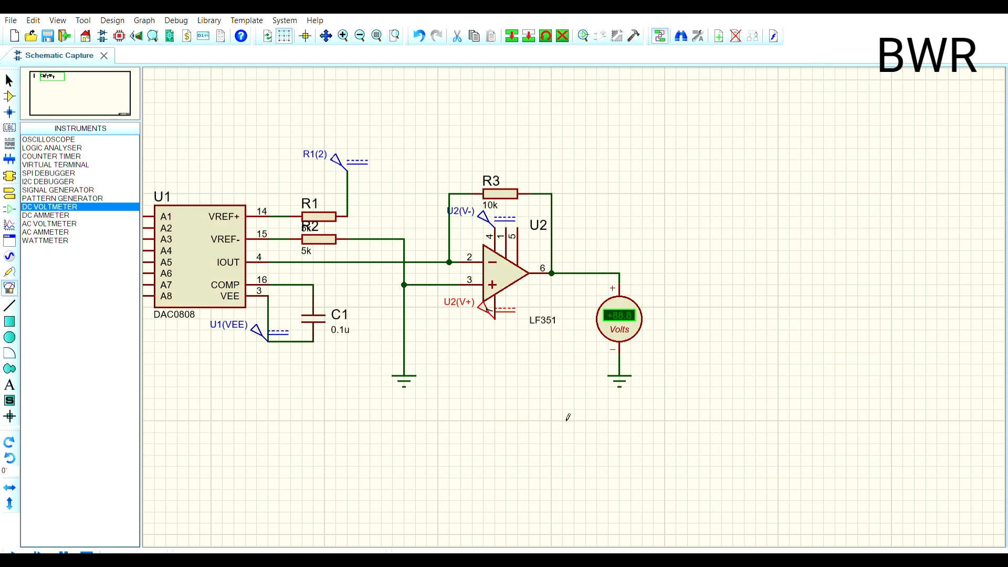
Step: Wire the four uppermost logic states in order to DAC0808 inputs A1 to A4
scroll(507, 414, down, 3)
scroll(581, 293, up, 3)
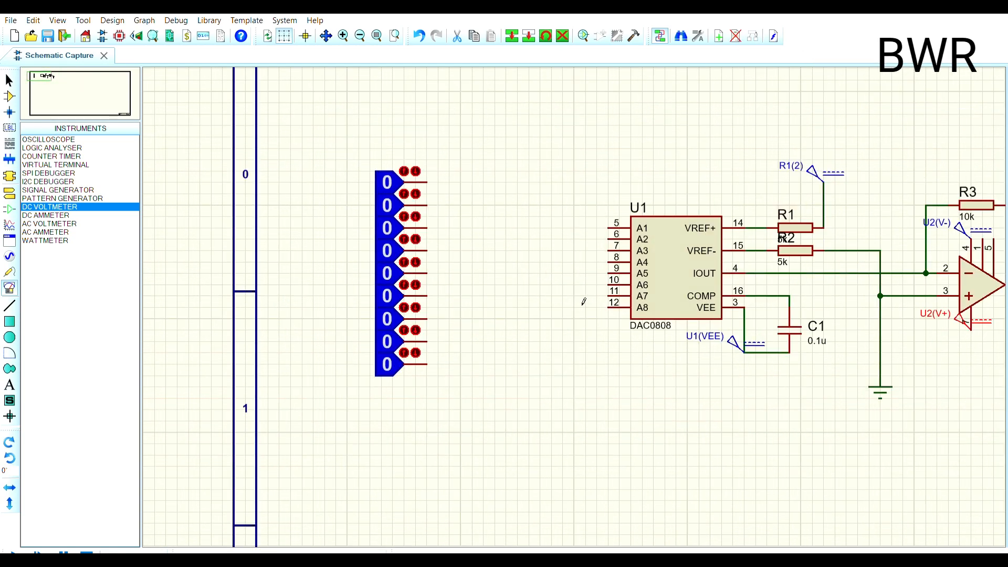
click(426, 182)
click(613, 225)
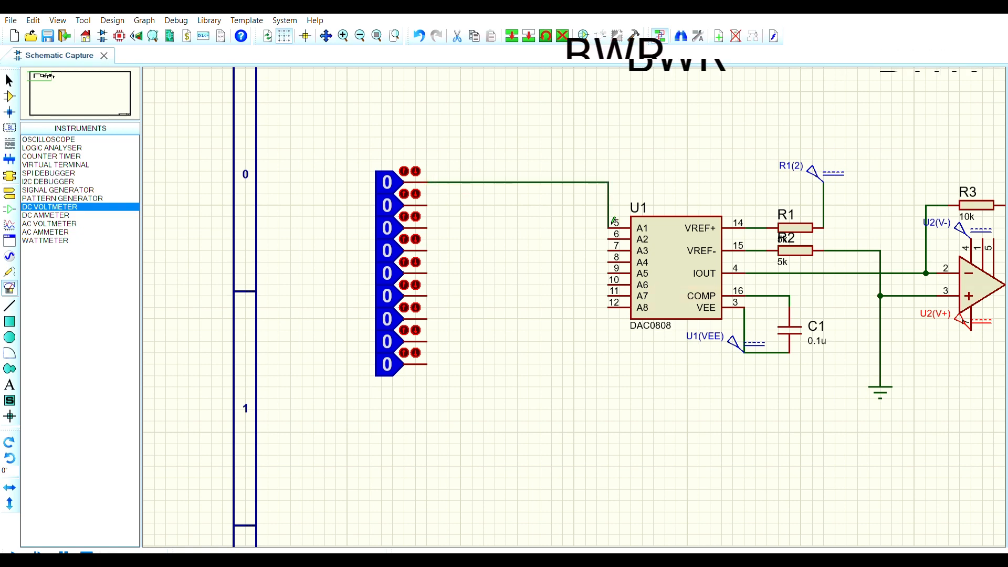
click(426, 205)
click(609, 239)
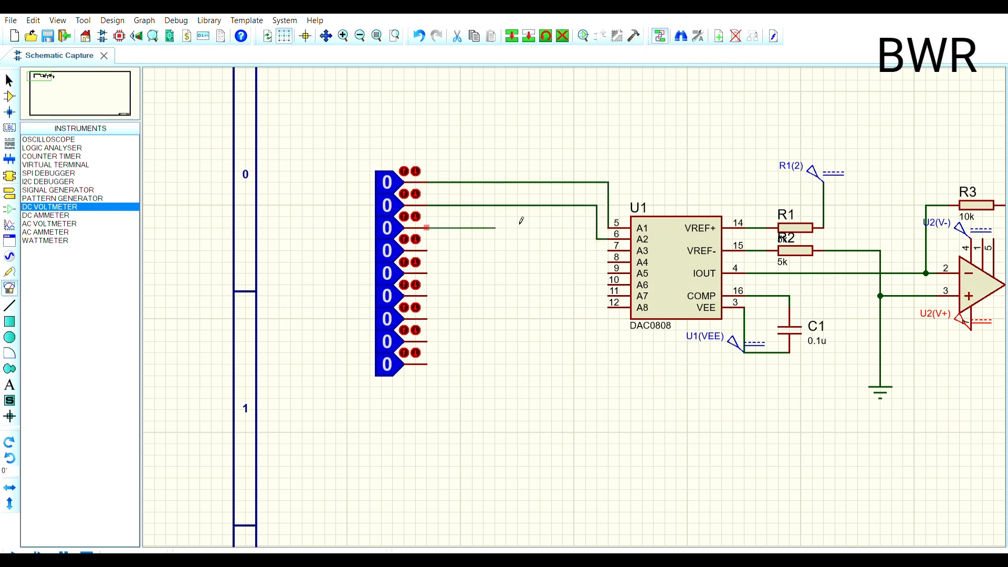
click(609, 250)
click(427, 249)
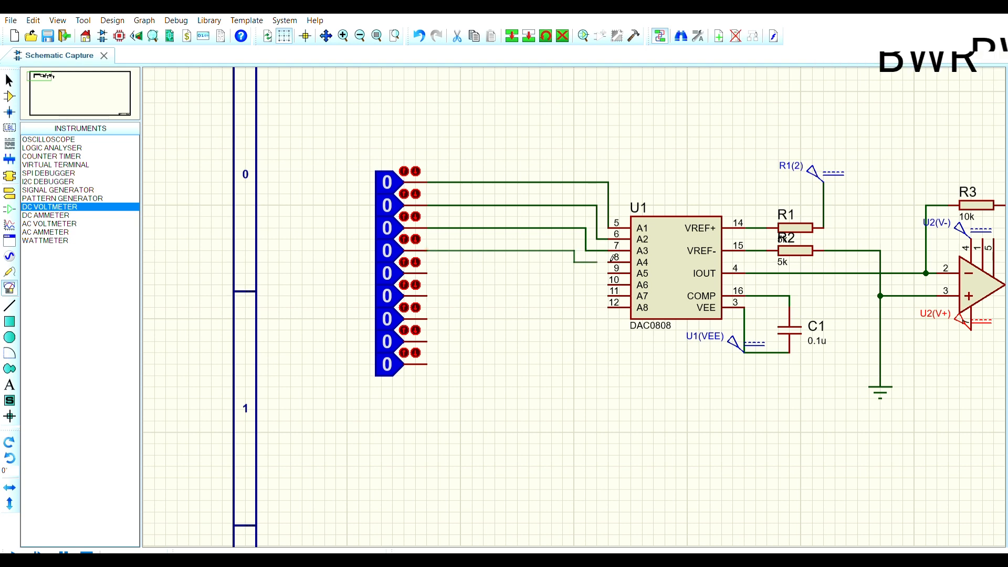
click(612, 260)
Step: Wire the fifth to eighth logic states in order to DAC0808 inputs A5 to A8
click(427, 273)
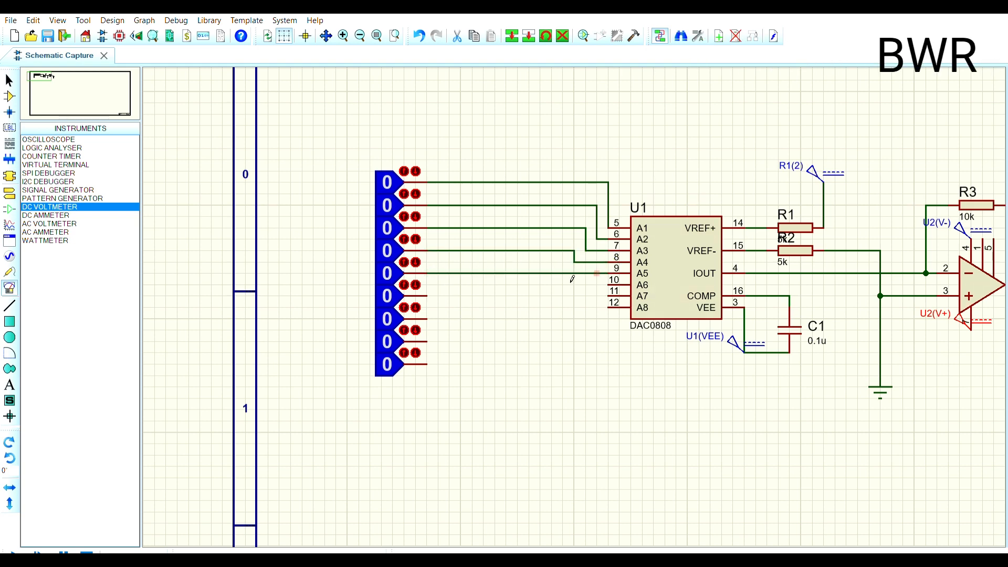
click(426, 296)
click(609, 284)
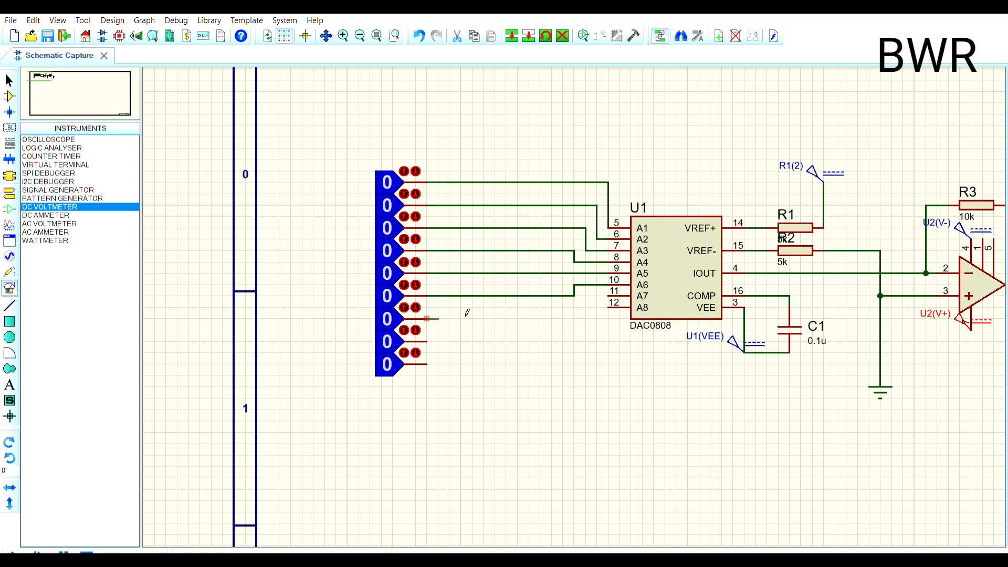
click(609, 296)
click(426, 342)
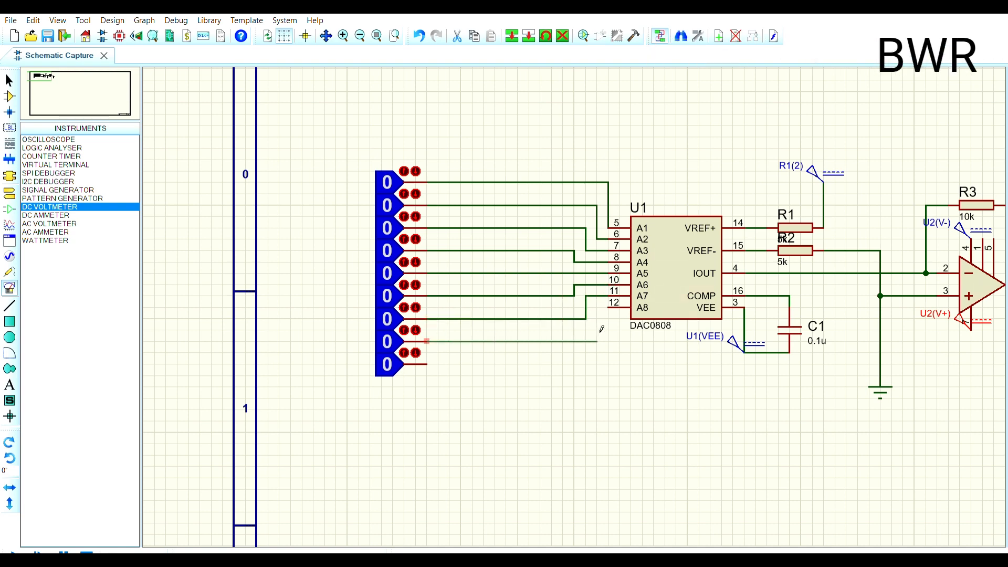
click(612, 308)
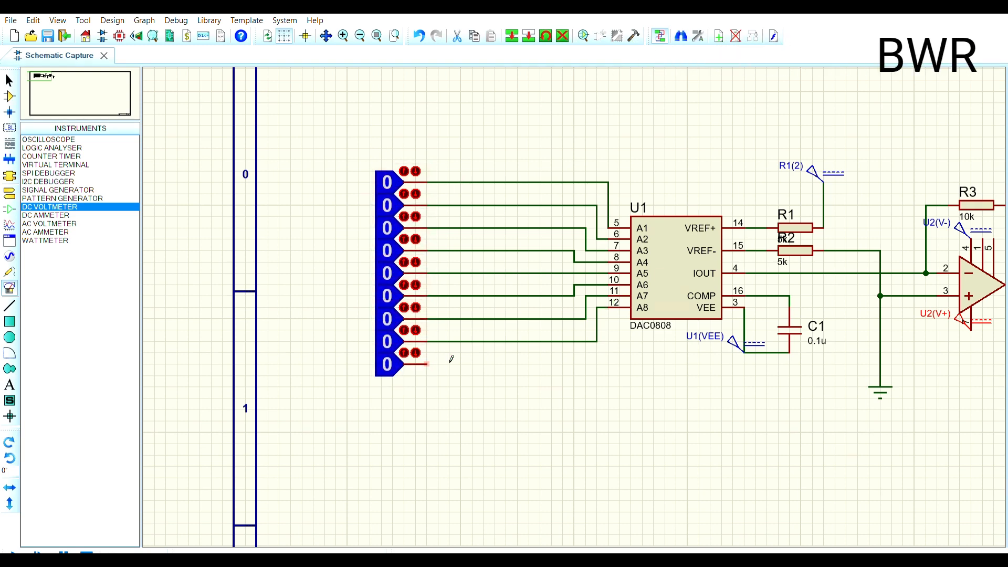
Step: Delete the surplus ninth logic state and rewire the eighth one to input A8
click(426, 357)
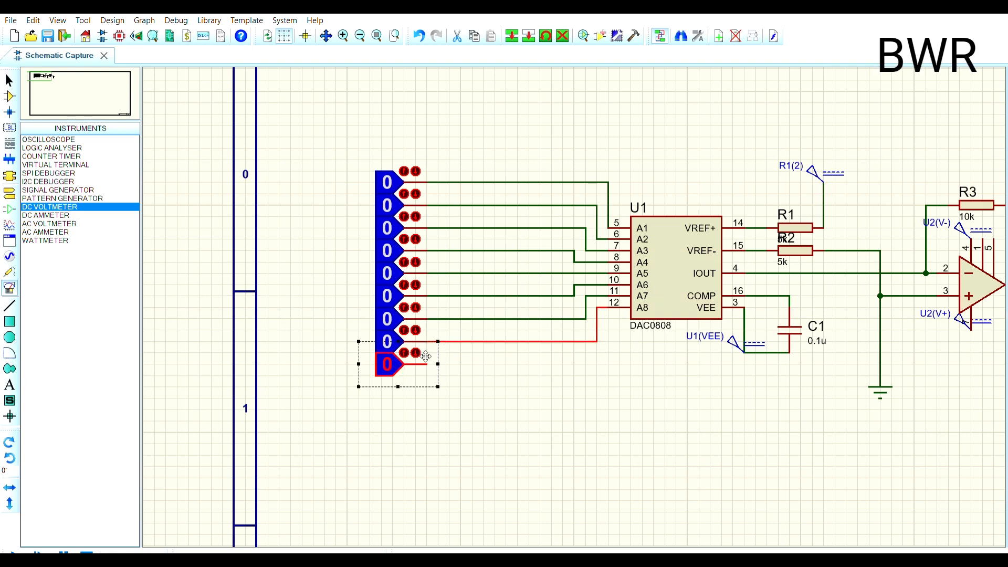
key(Delete)
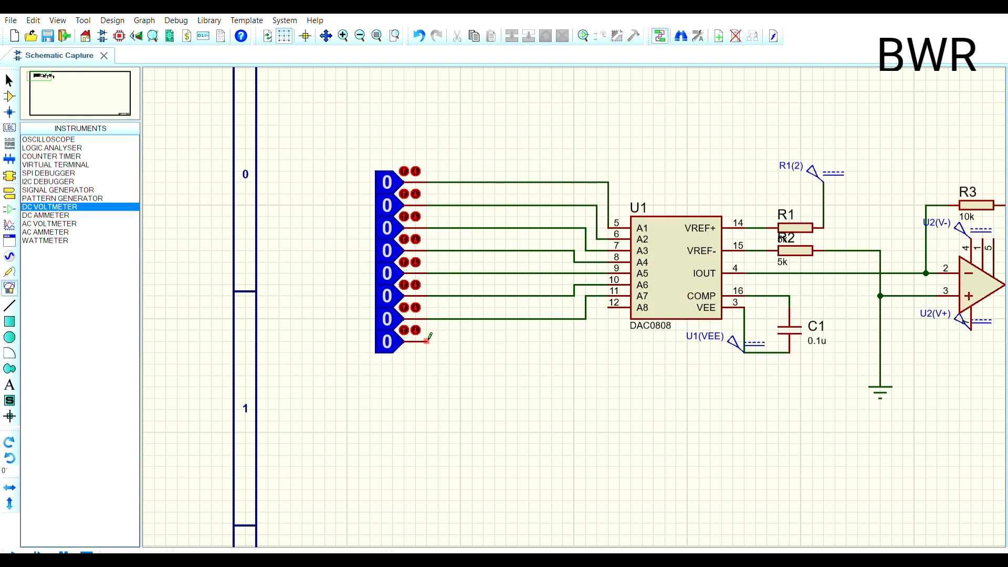
click(426, 341)
click(607, 307)
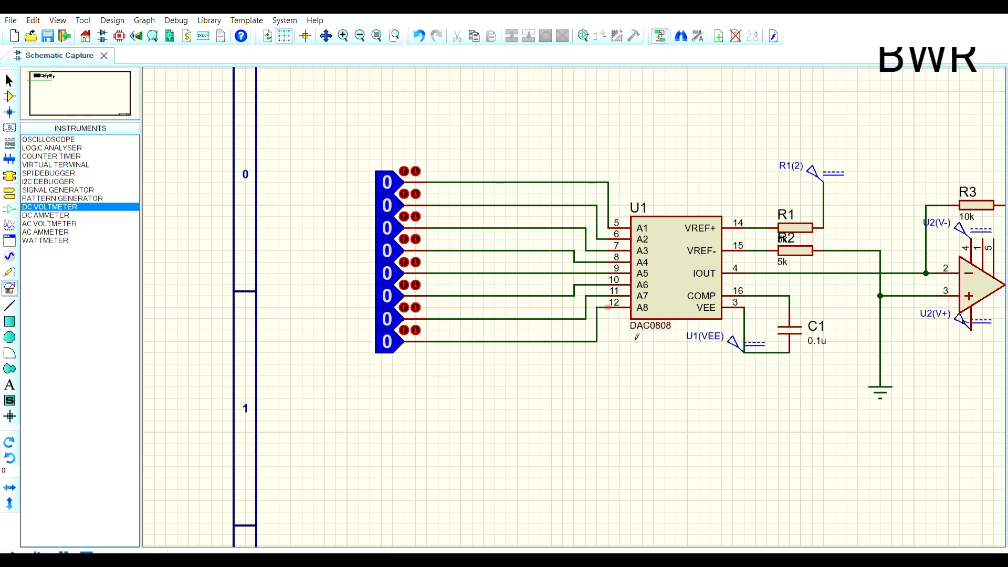
Step: Set the feedback resistor R3 to 5k
scroll(654, 340, down, 2)
scroll(427, 243, up, 2)
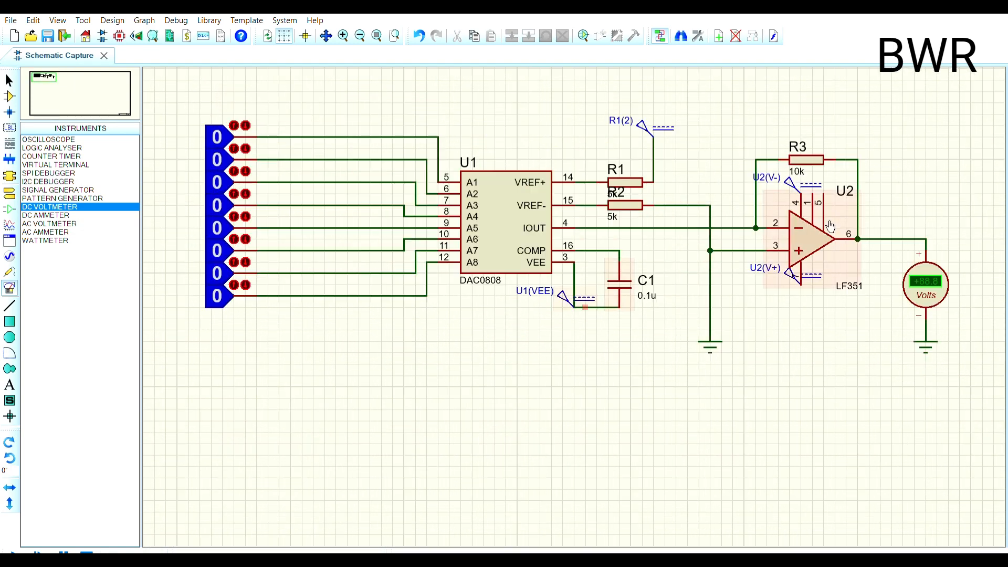
click(814, 157)
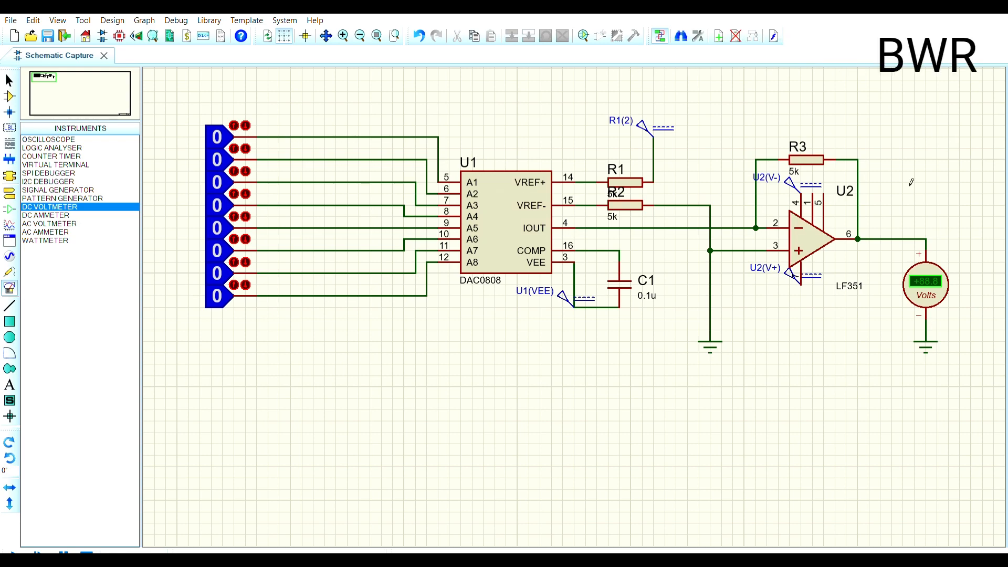
Step: Start the simulation with the whole converter circuit in view
scroll(573, 305, down, 1)
scroll(516, 166, up, 1)
scroll(580, 300, down, 1)
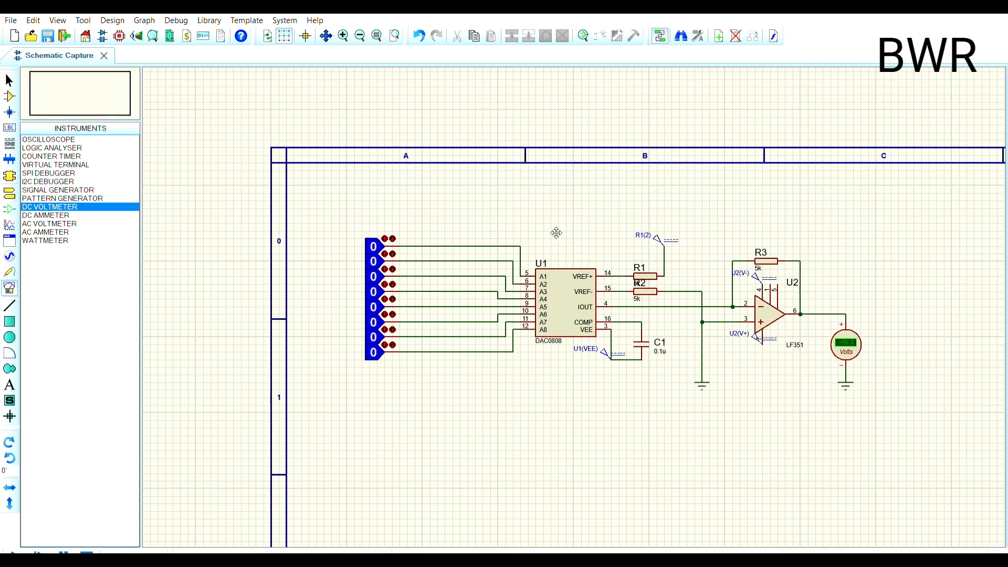
scroll(576, 310, up, 2)
scroll(596, 346, down, 1)
mouse_move(619, 360)
mouse_down()
mouse_move(596, 203)
mouse_move(543, 196)
mouse_move(483, 168)
mouse_up()
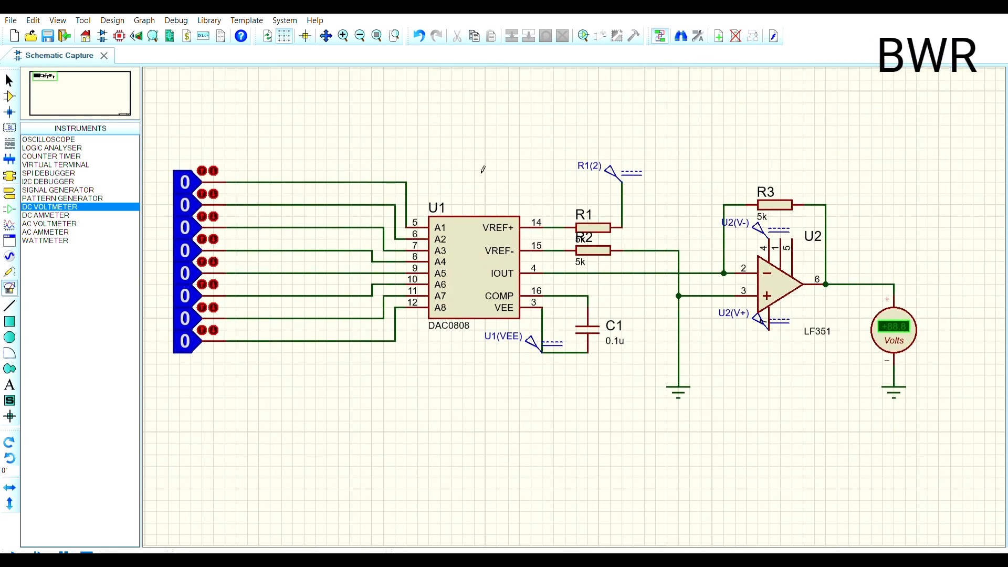
key(F12)
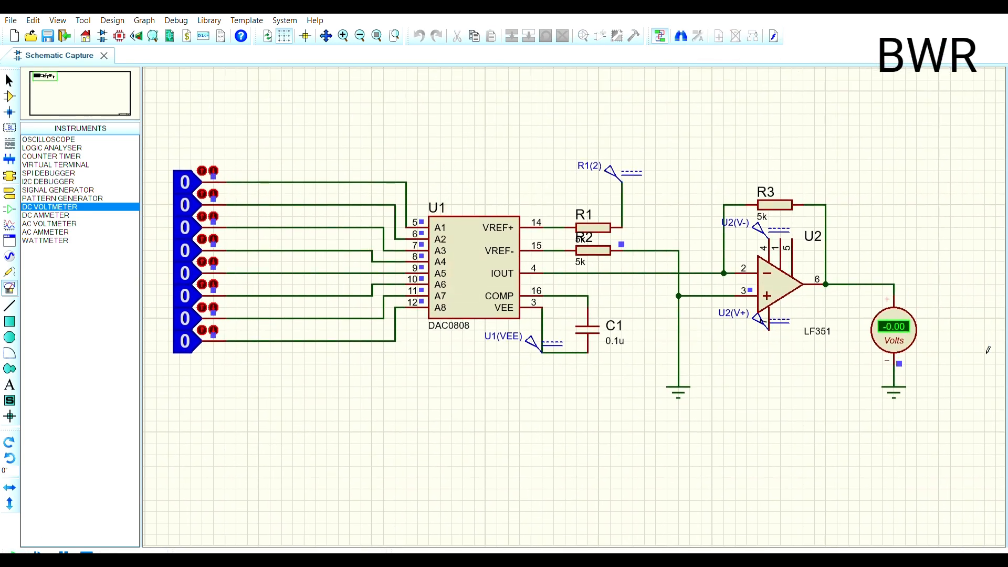
Step: Test the two lowest bits of the running DAC0808 by pulsing A8, setting A7 high and pulsing A8 again
click(187, 336)
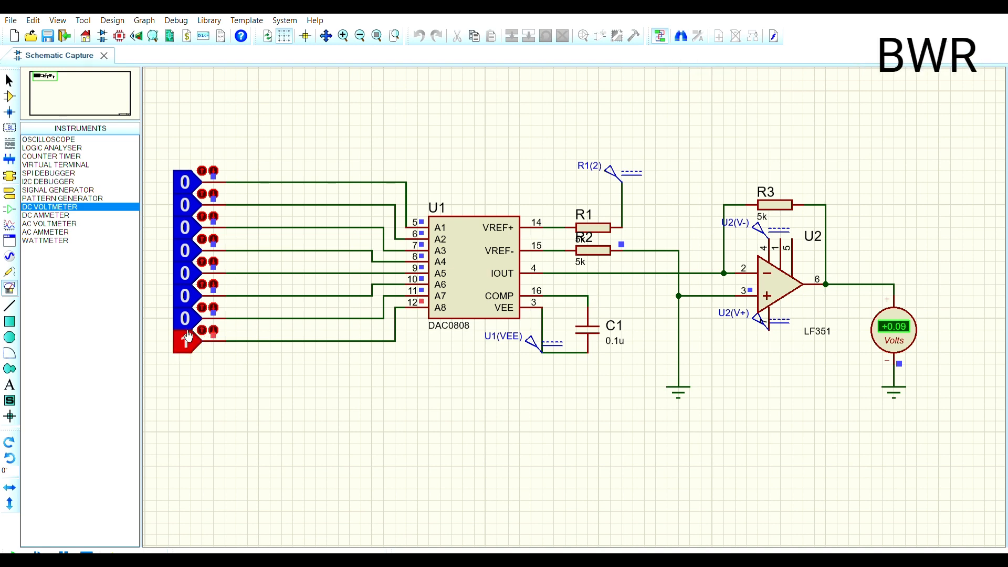
click(188, 336)
click(188, 336)
click(188, 336)
click(198, 311)
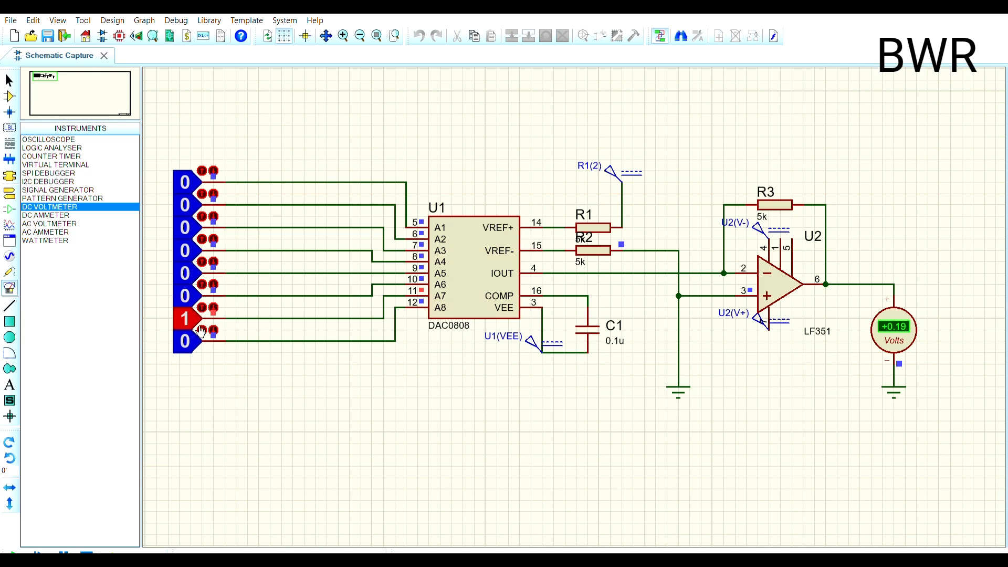
click(201, 331)
click(201, 331)
Step: Step the inputs A1 to A8 through 00000100, 00000101, 00000110 and 00000111
click(188, 319)
click(188, 296)
click(190, 336)
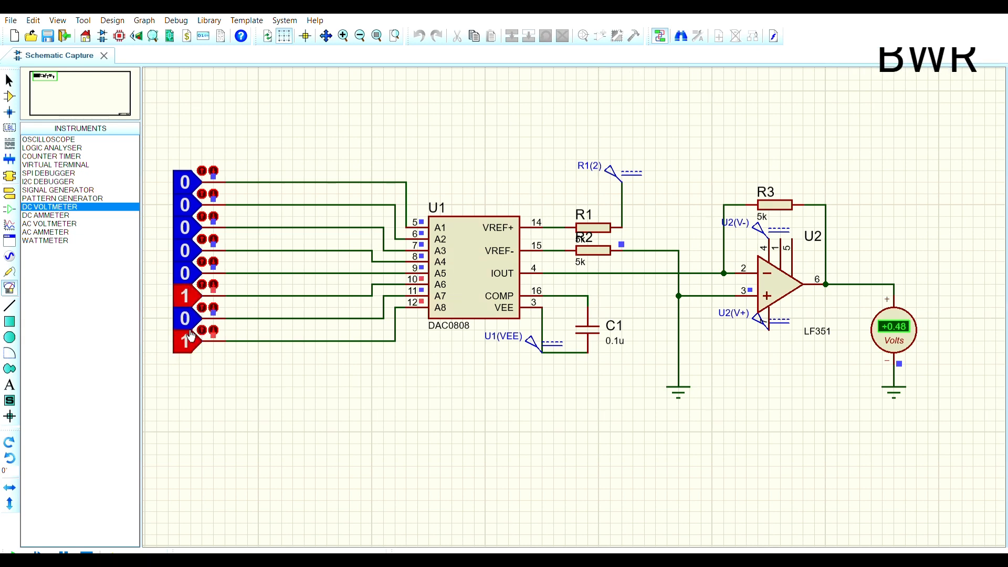
click(191, 336)
click(201, 311)
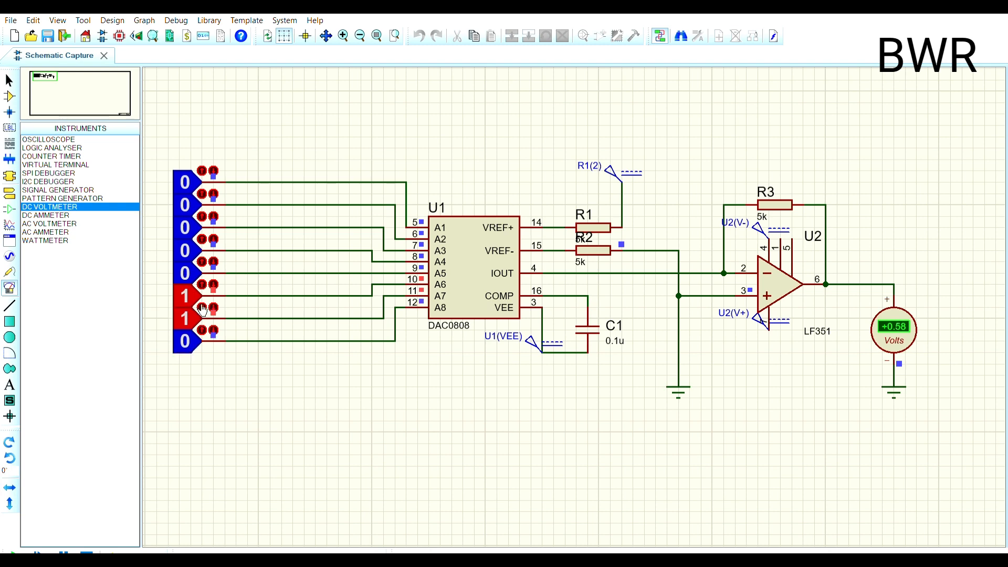
click(197, 334)
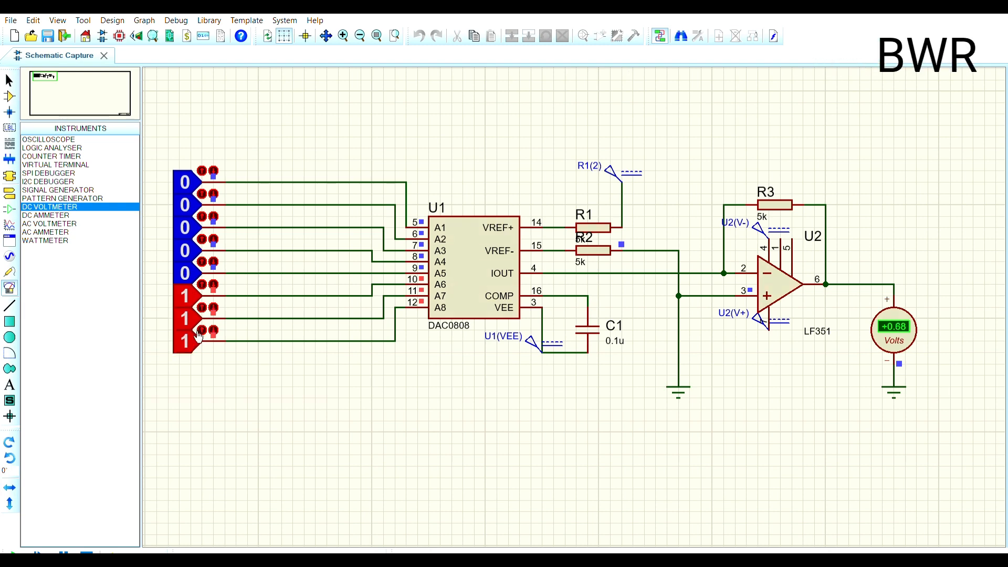
Step: Switch the A1 to A8 inputs to 00001000 and advance them through 00001001 to 00001011
click(191, 339)
click(191, 318)
click(191, 295)
click(192, 273)
click(190, 339)
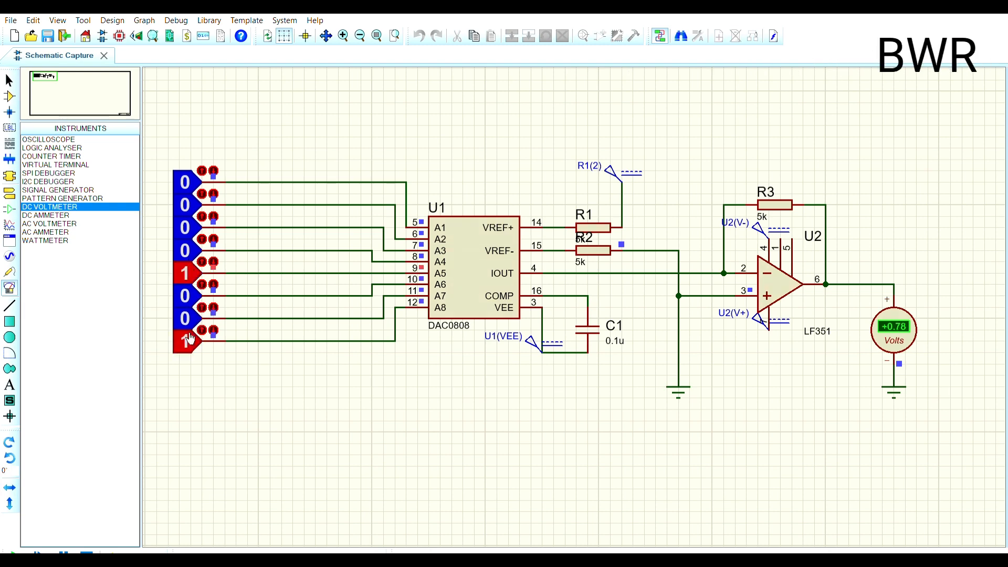
click(191, 339)
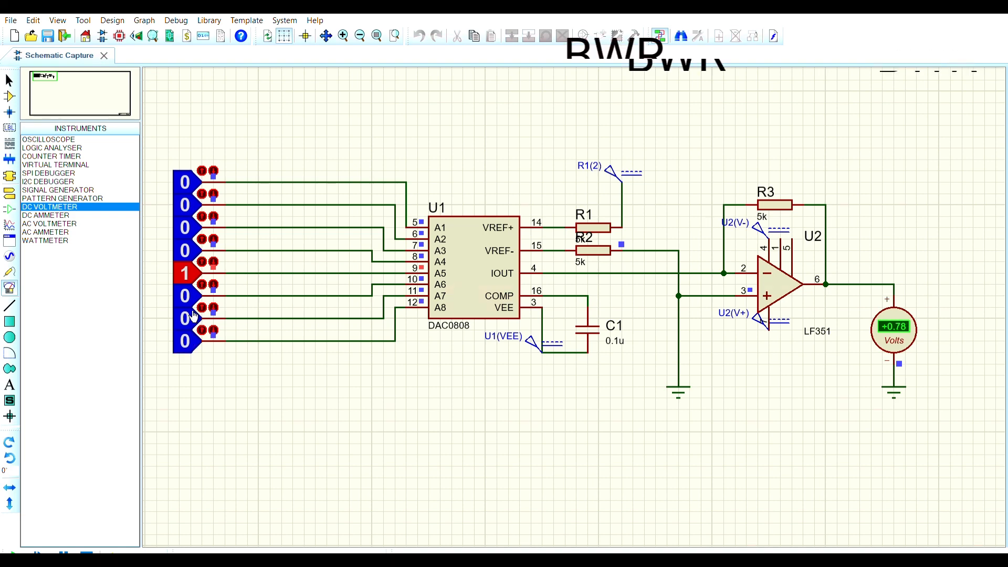
click(194, 323)
click(194, 329)
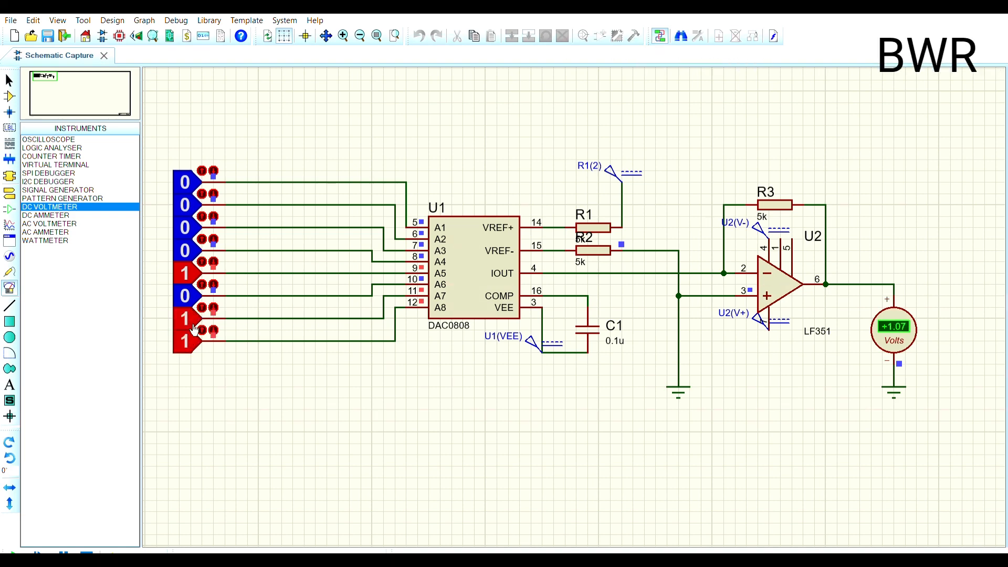
Step: Step the inputs A1 to A8 from 00001100 up through 00001101 and 00001110 to 00001111
click(200, 311)
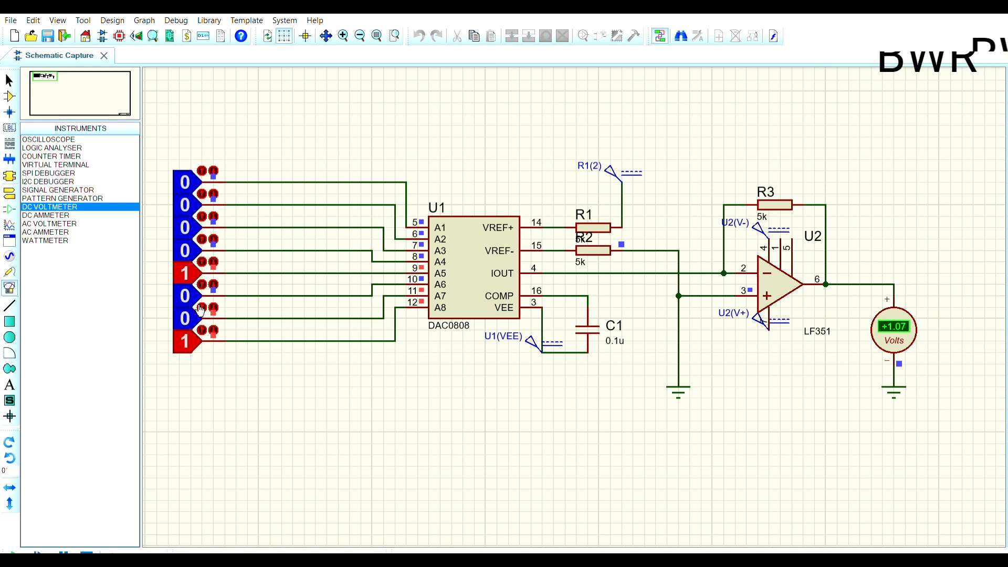
click(193, 295)
click(194, 339)
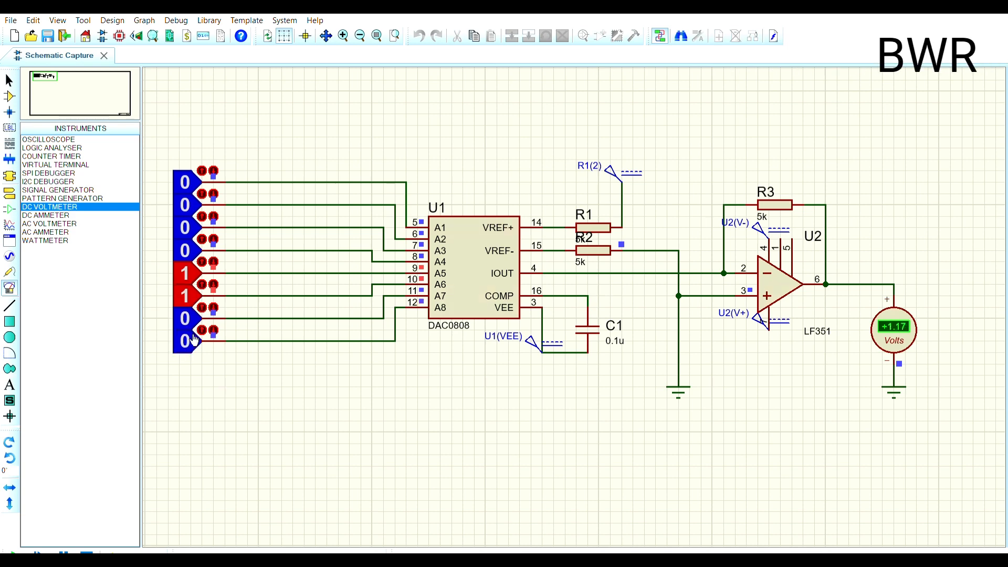
click(195, 339)
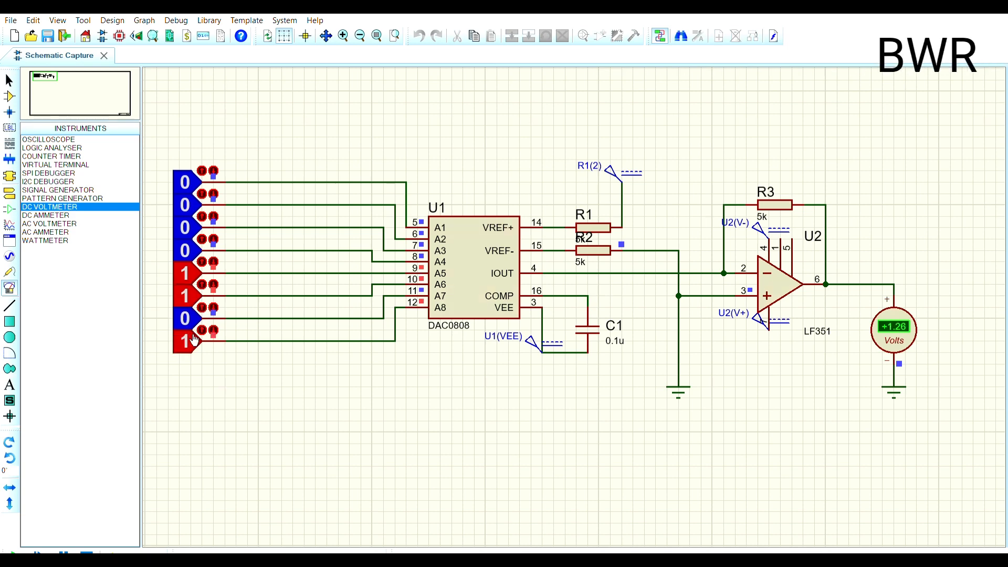
click(195, 338)
click(195, 312)
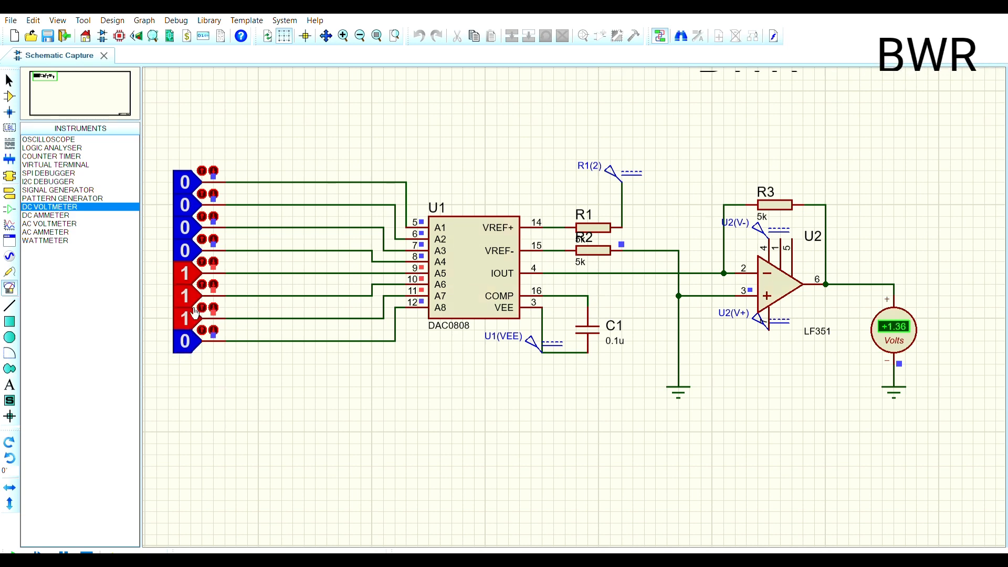
click(195, 336)
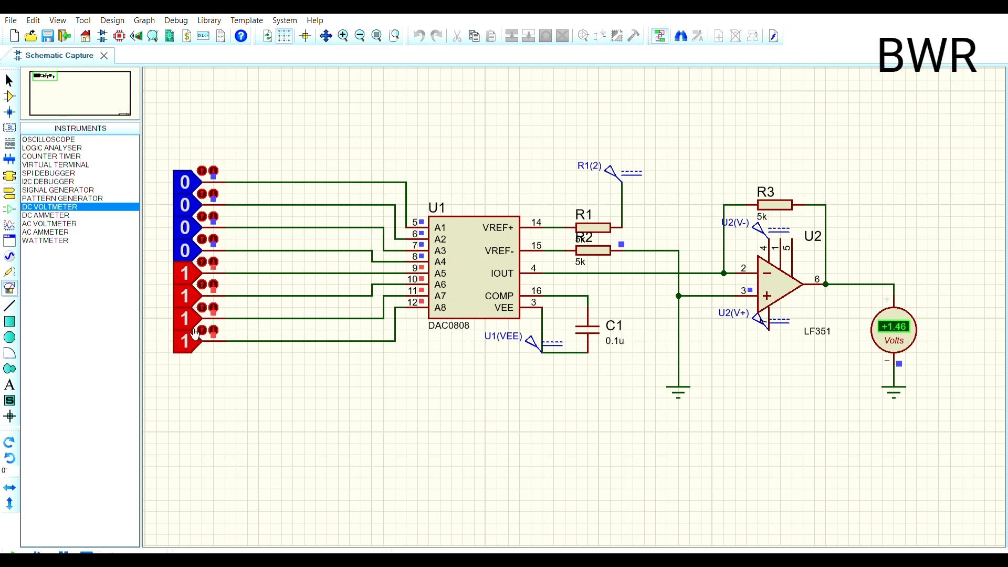
Step: Clear inputs A5 to A8, set A4 high, and raise the input code from 00010000 to 00010011
click(195, 333)
click(197, 310)
click(197, 288)
click(196, 265)
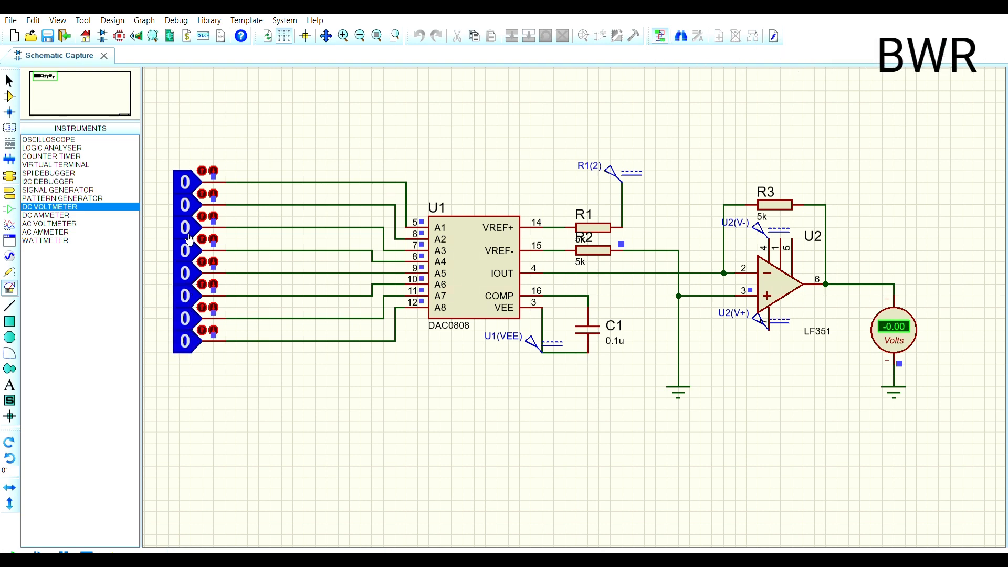
click(196, 242)
click(186, 340)
click(187, 340)
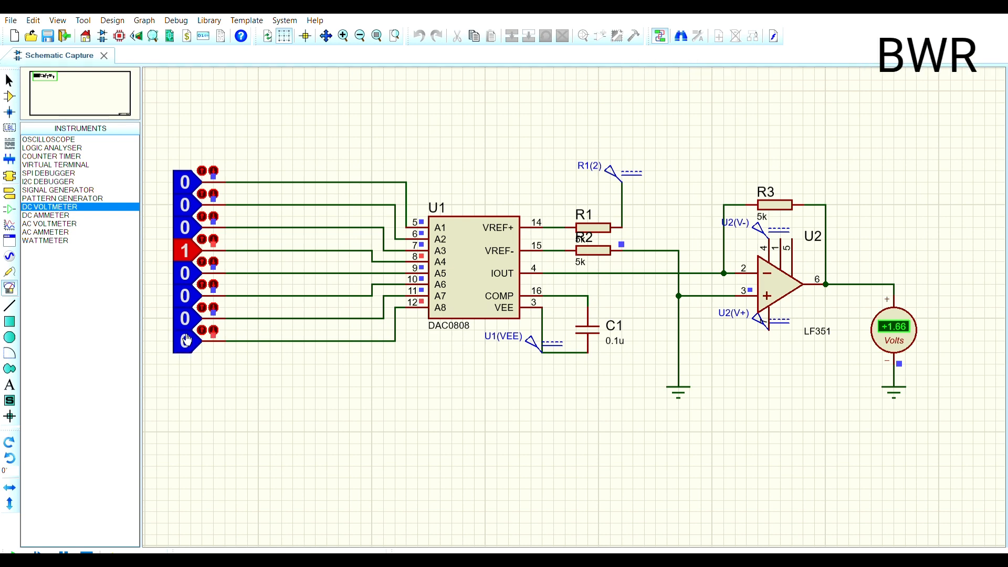
click(196, 315)
click(197, 332)
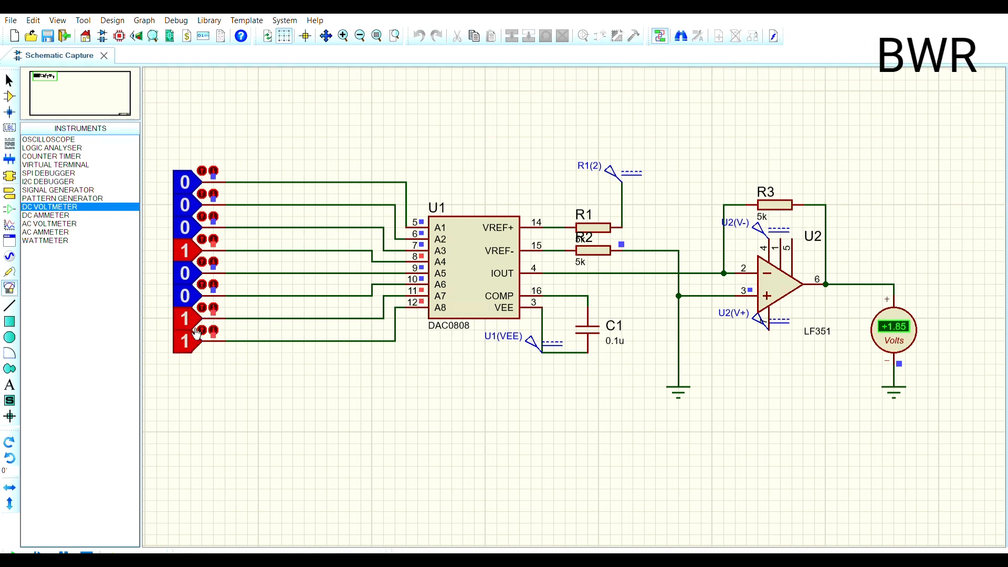
Step: Change the input code to 00010100, pulse A8 and A7 in turn, and set it to 00010101
click(199, 295)
click(196, 317)
click(196, 340)
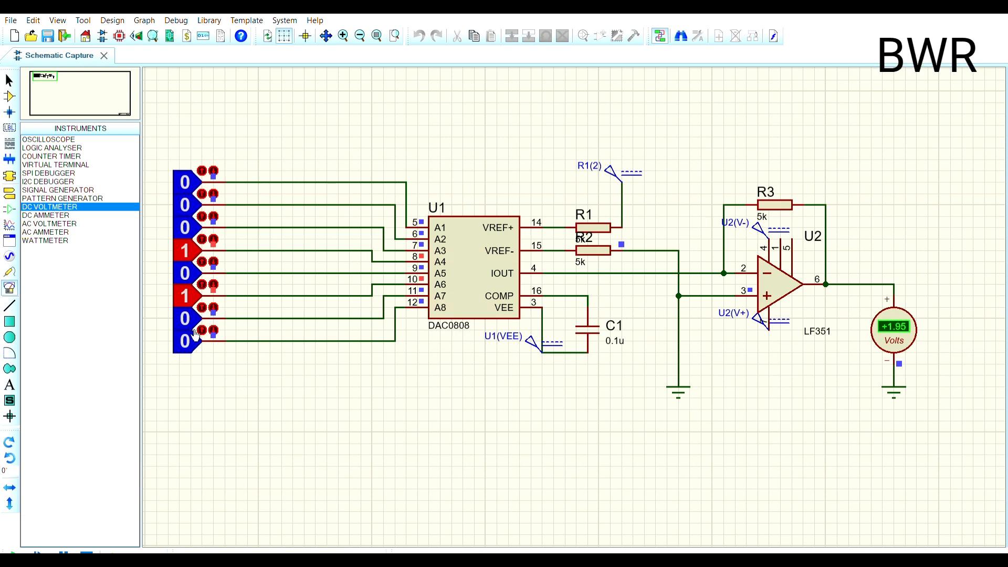
click(196, 334)
click(196, 335)
click(196, 320)
click(195, 320)
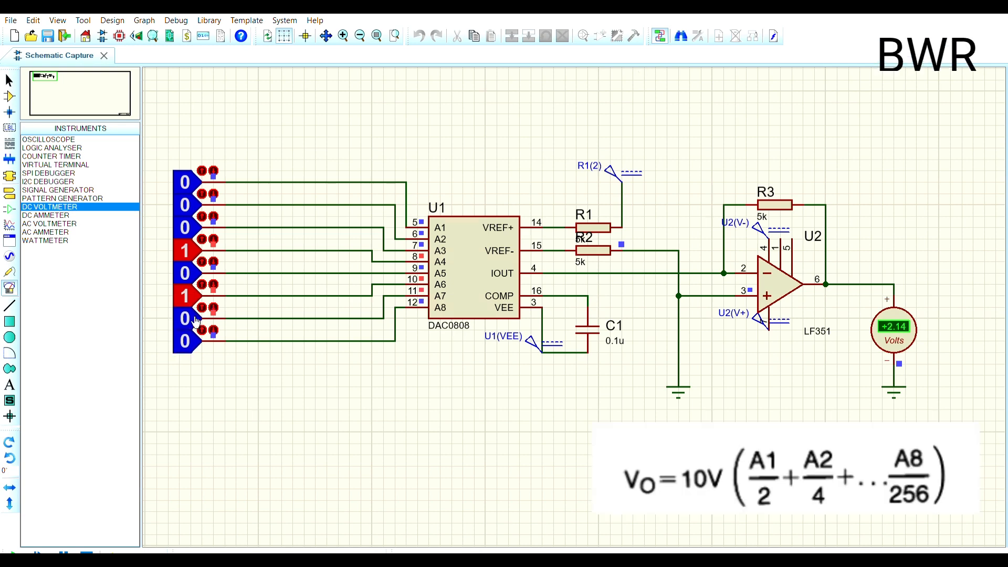
click(196, 335)
click(196, 314)
click(196, 312)
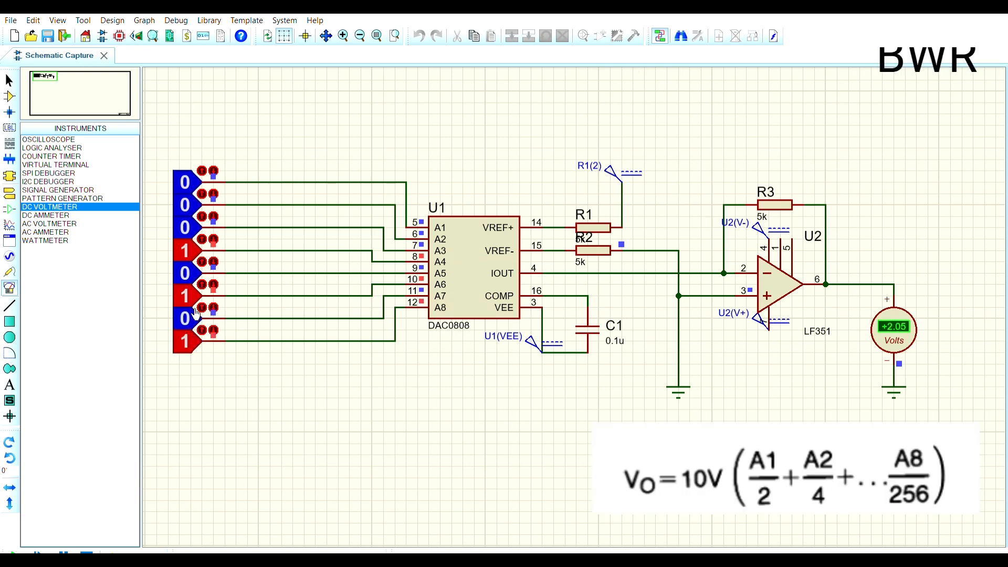
Step: Set the input code to 00011000 and raise it through 00011010 to 00011011
click(194, 275)
click(190, 335)
click(197, 311)
click(196, 297)
click(196, 311)
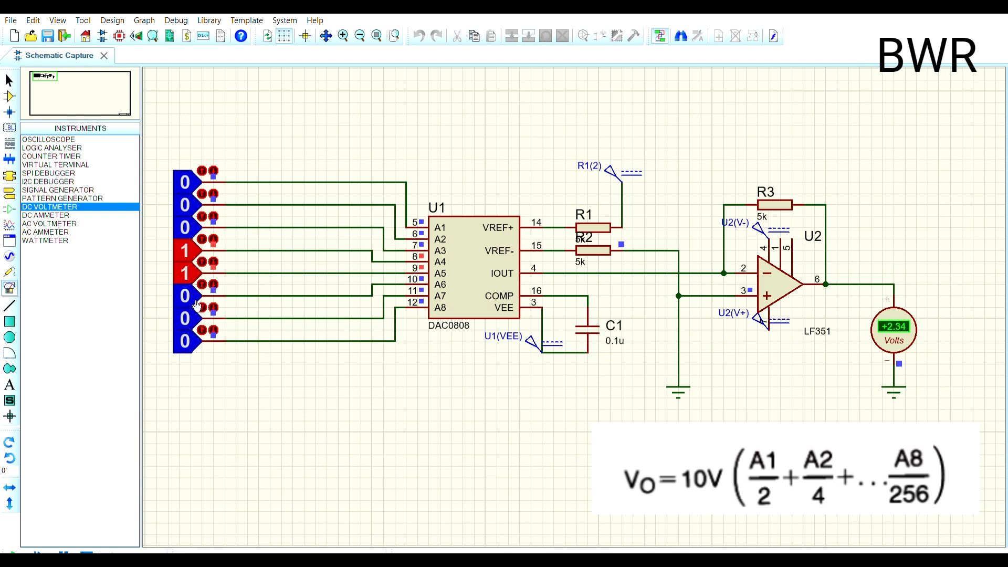
click(199, 331)
click(199, 331)
click(201, 315)
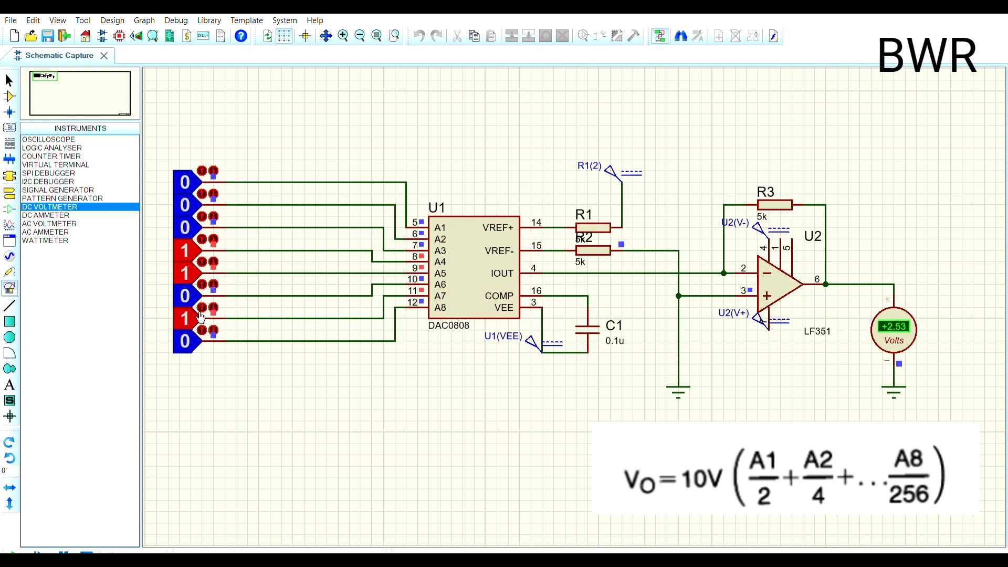
click(199, 335)
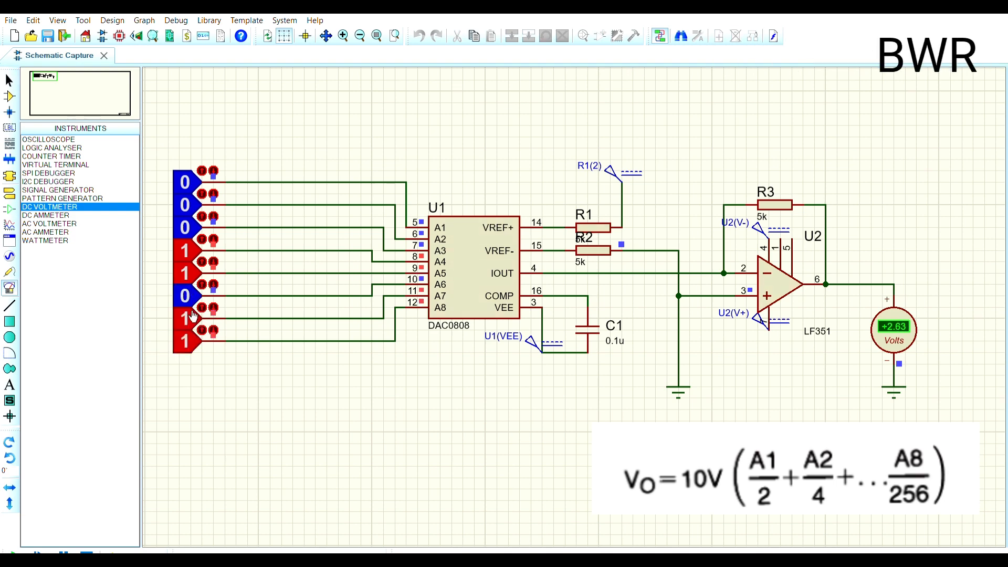
Step: Set input A6 high and raise the lower bits through 00011110 to reach the code 00011111
click(195, 294)
click(186, 317)
click(195, 333)
click(194, 323)
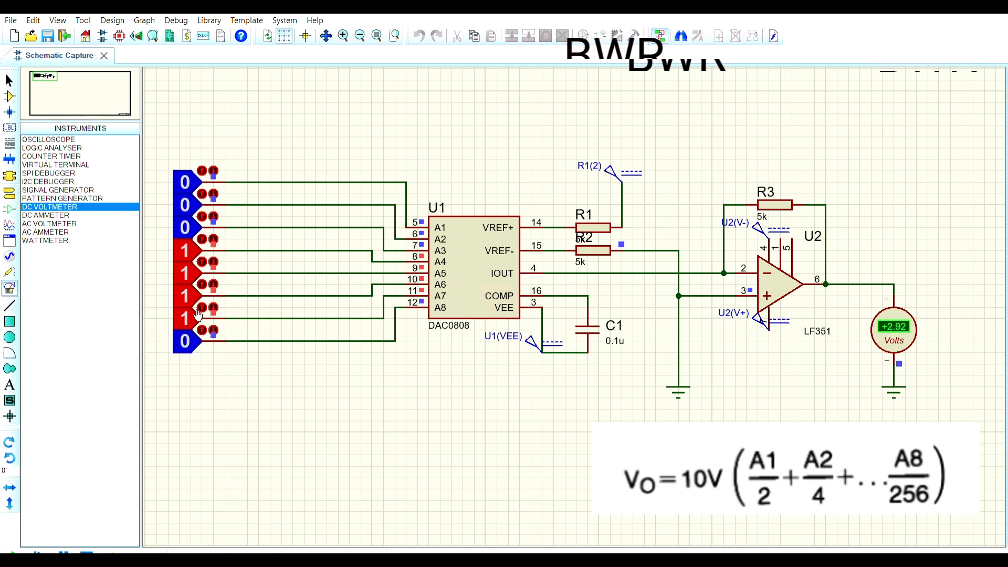
click(194, 322)
click(195, 322)
click(195, 332)
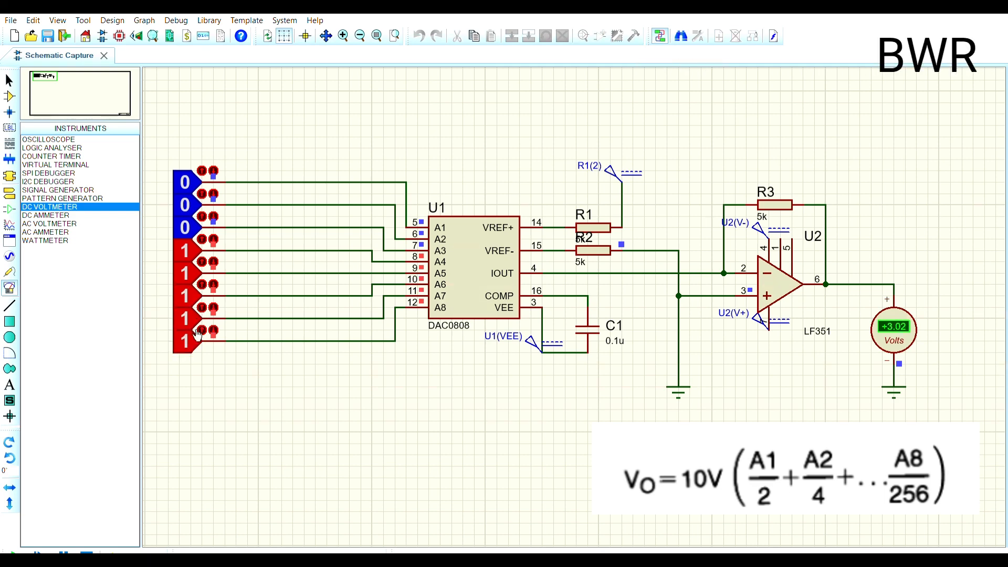
Step: Set inputs A3, A2 and A1 high for the full-scale code 11111111
click(195, 223)
click(195, 202)
click(196, 173)
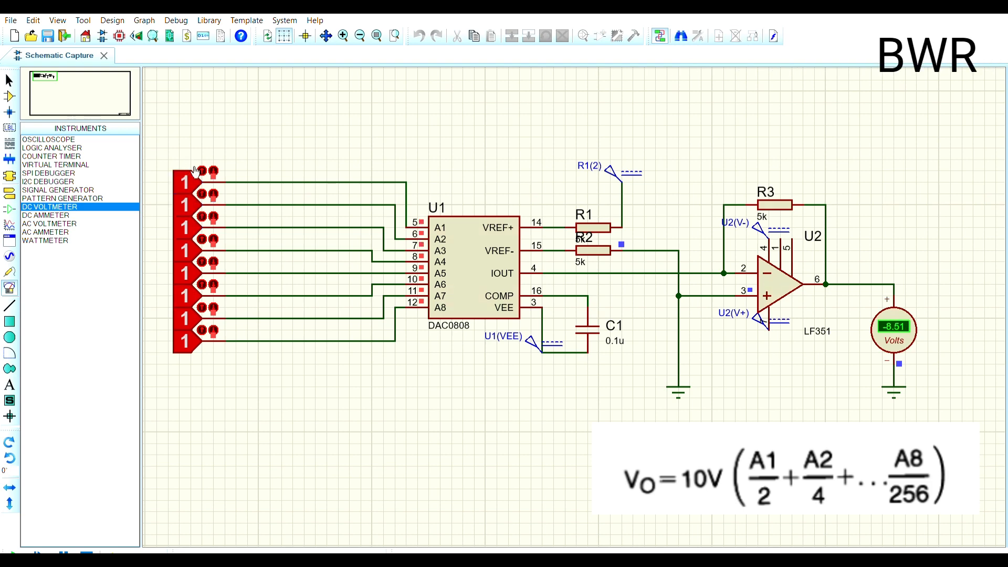
Step: Return inputs A1 to A4 to low, leaving the code 00001111
click(193, 181)
click(192, 204)
click(192, 226)
click(191, 249)
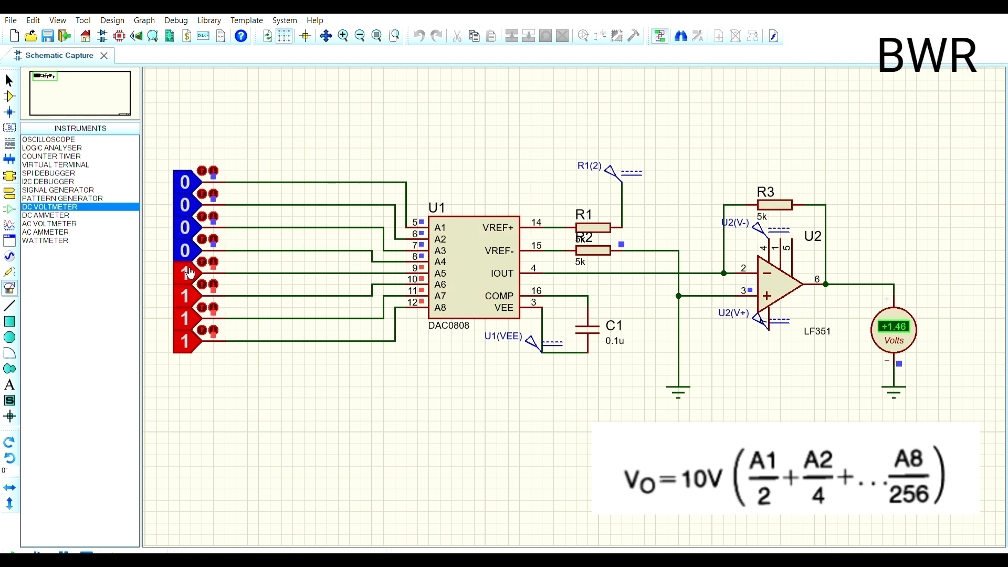
Step: Set inputs A3 to A5 high and A6 to A8 low for the code 00111000
click(190, 272)
click(191, 249)
click(191, 227)
click(191, 273)
click(191, 341)
click(190, 318)
click(190, 295)
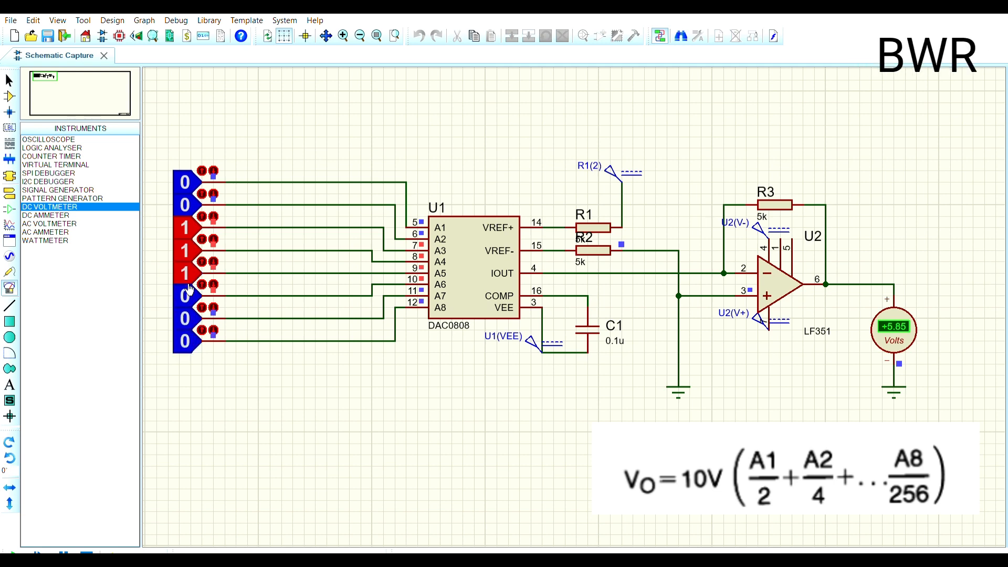
Step: Set inputs A1 and A2 high and clear A3 to A5 for the code 11000000
click(192, 181)
click(192, 204)
click(192, 227)
click(192, 250)
click(191, 273)
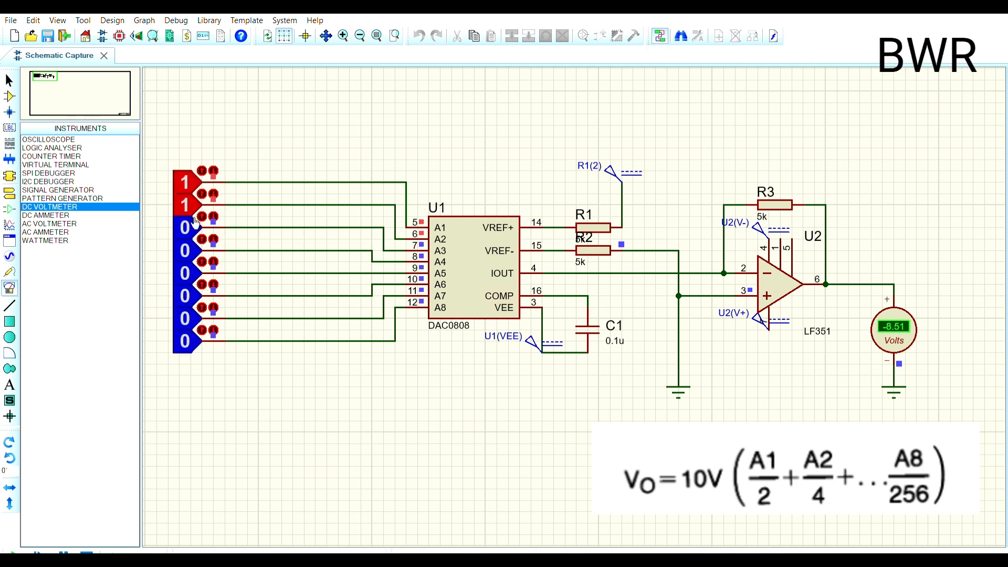
Step: Clear inputs A1 and A2, pulse A2, and set only A3 high for the code 00100000
click(192, 204)
click(192, 182)
click(193, 205)
click(193, 204)
click(193, 220)
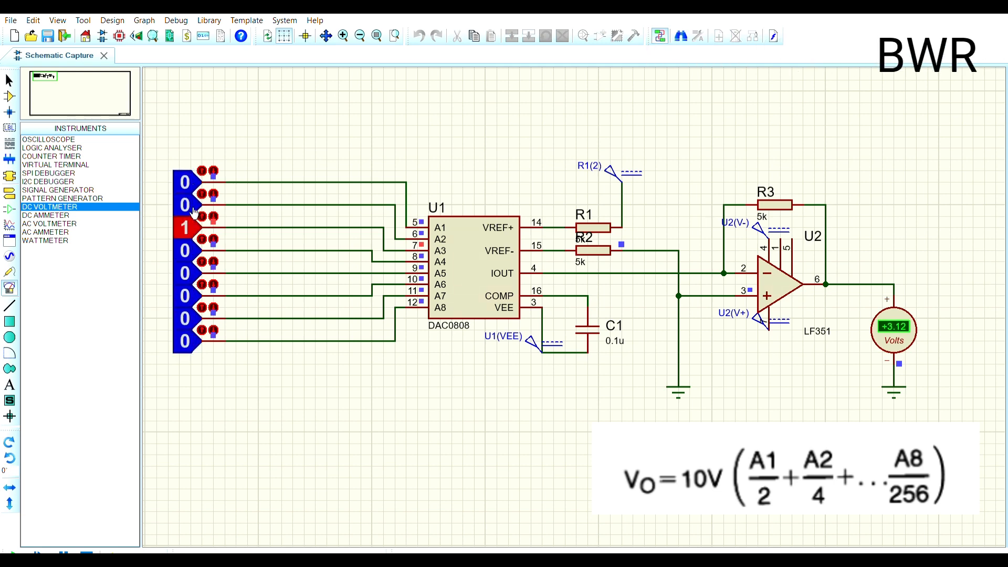
Step: Clear input A3 and pulse A4, A5 and A6 high one at a time
click(193, 226)
click(192, 249)
click(193, 249)
click(193, 270)
click(192, 271)
click(192, 290)
click(193, 290)
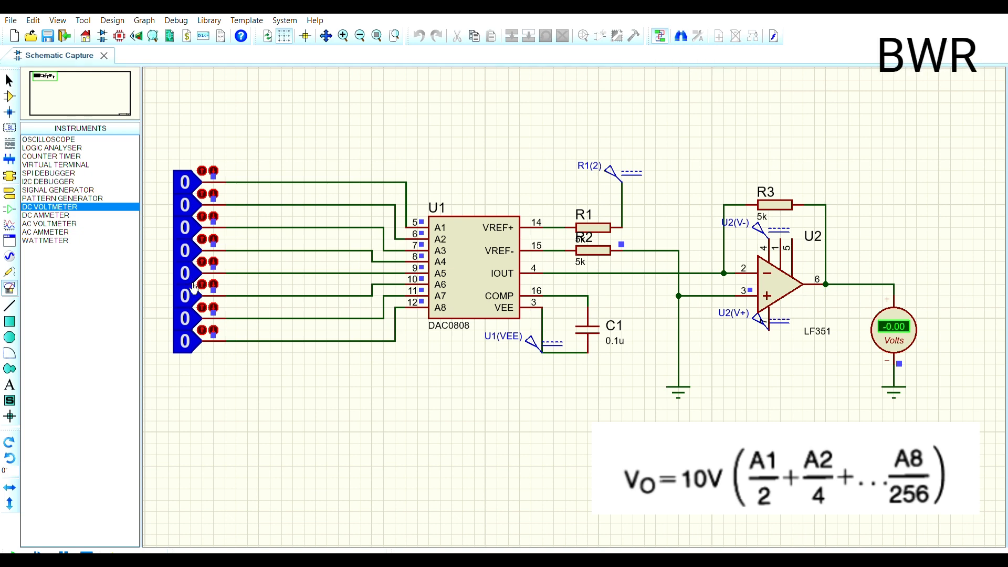
Step: Pulse inputs A6, A7 and A8 individually, and work back up through A6 and A5
click(193, 290)
click(192, 290)
click(192, 313)
click(193, 313)
click(193, 336)
click(192, 336)
click(192, 289)
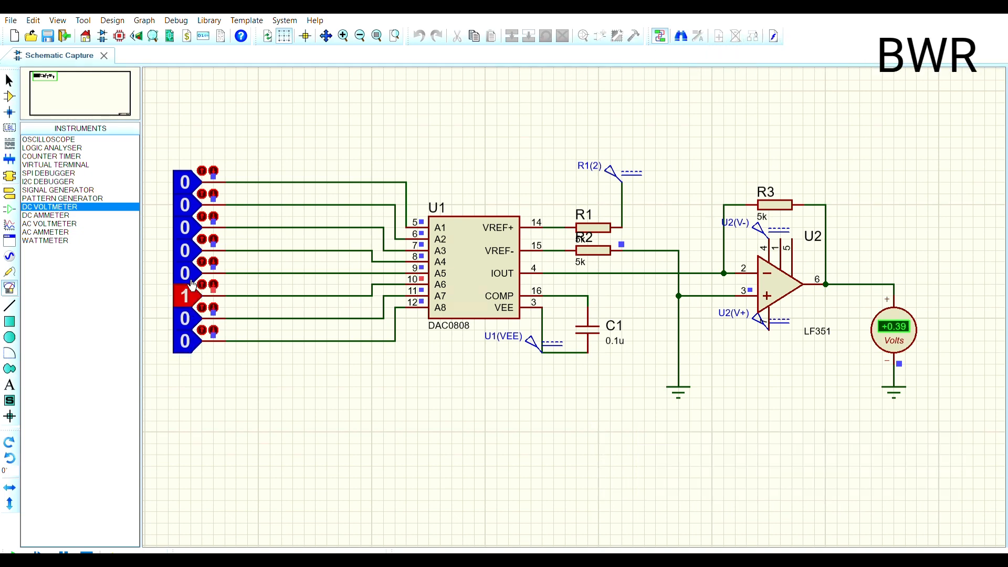
click(193, 271)
click(192, 289)
click(192, 271)
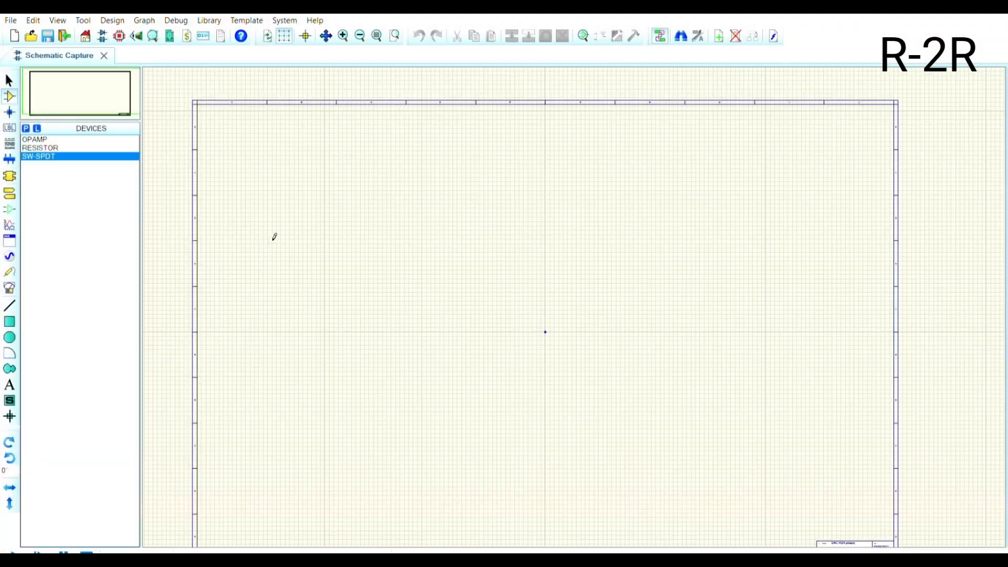
Step: Place a resistor at the upper left of the blank schematic and set its resistance to 300
scroll(582, 300, up, 5)
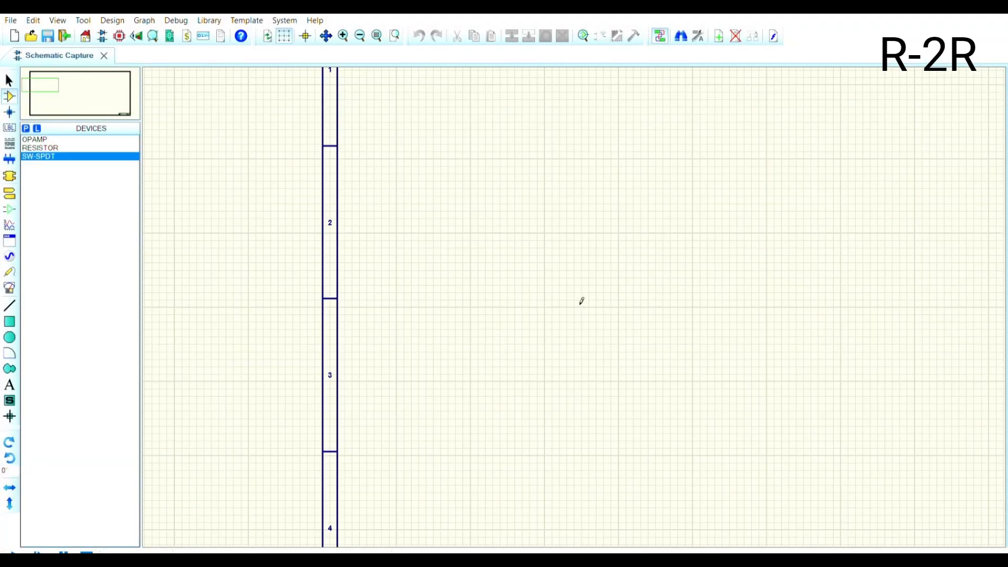
middle_click(581, 301)
click(339, 331)
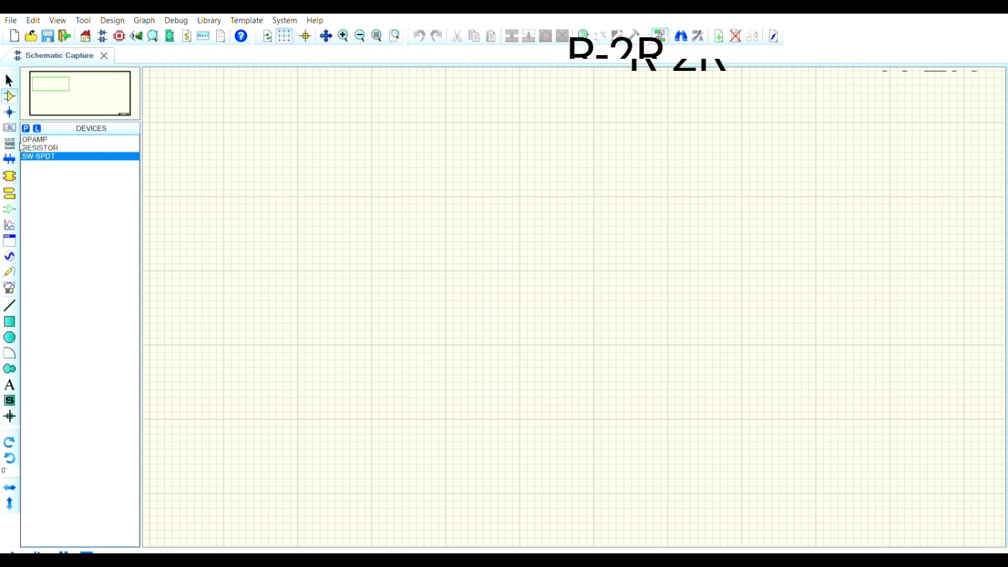
click(46, 147)
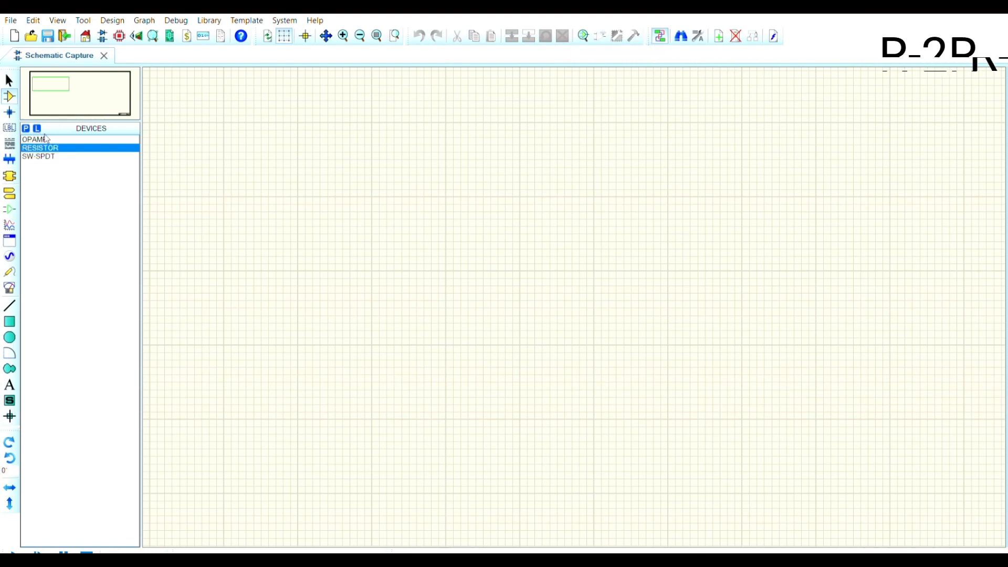
click(286, 177)
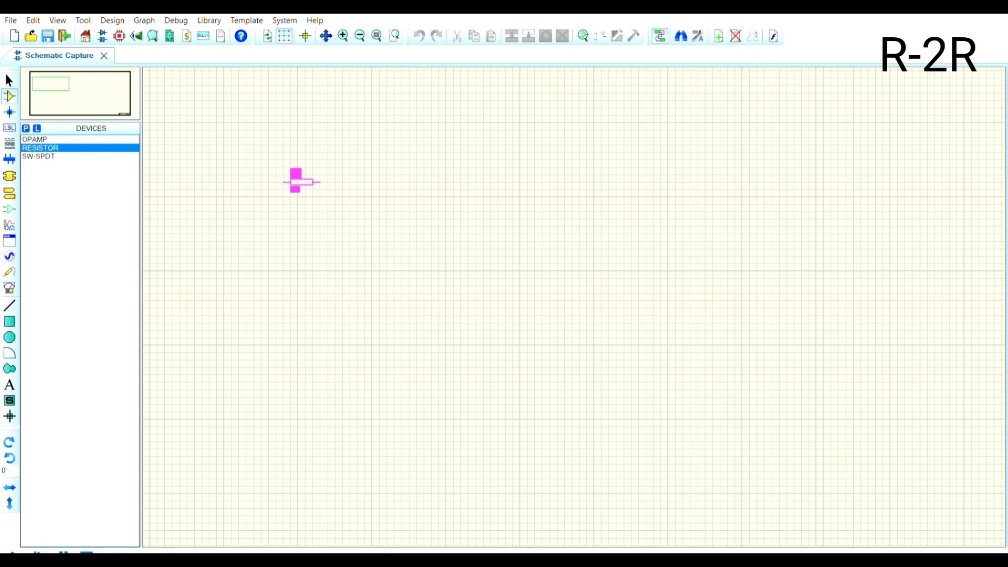
click(263, 174)
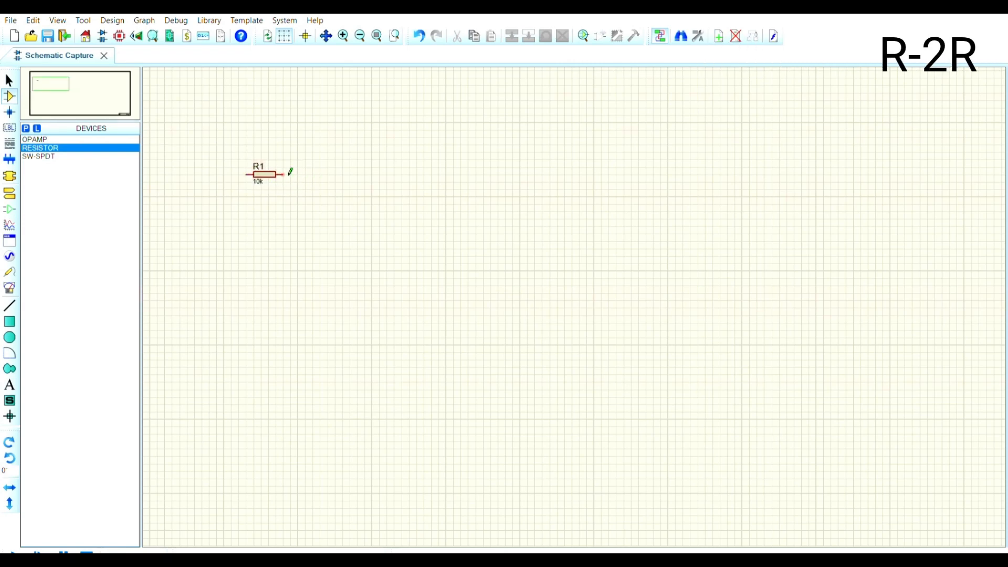
click(267, 170)
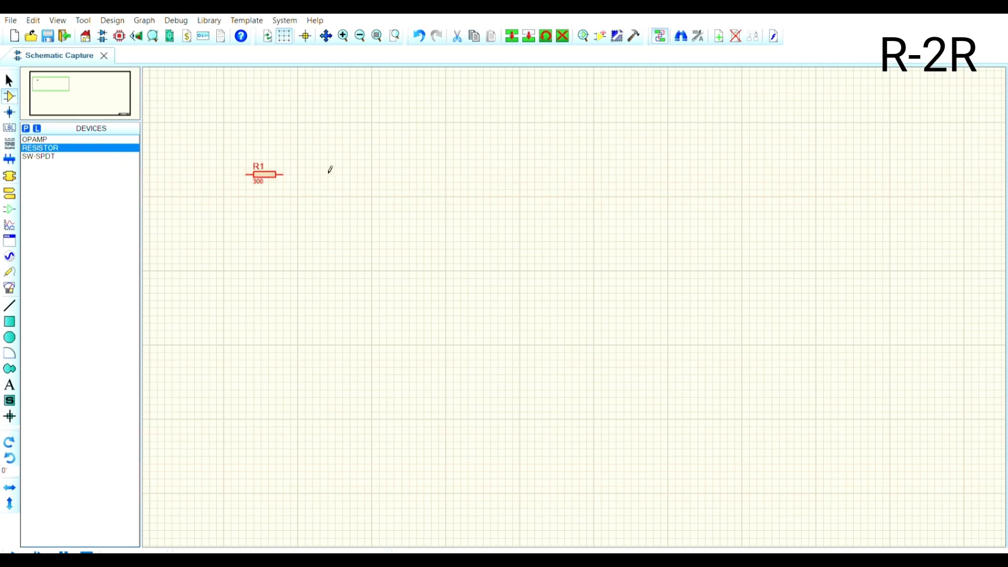
Step: Add a resistor with value 150 to the right of R1 and paste two copies of it in line
click(331, 173)
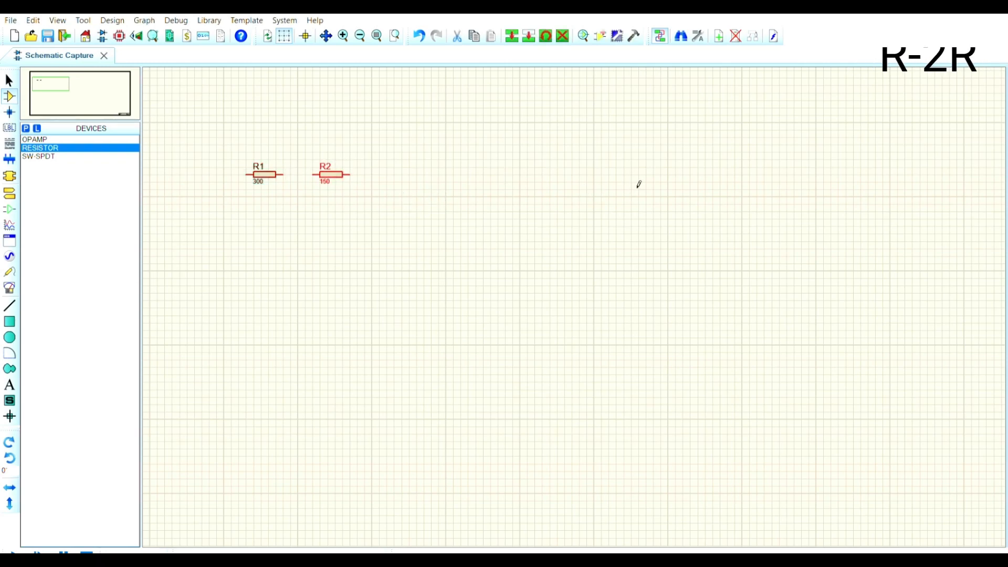
right_click(338, 166)
click(402, 291)
right_click(390, 175)
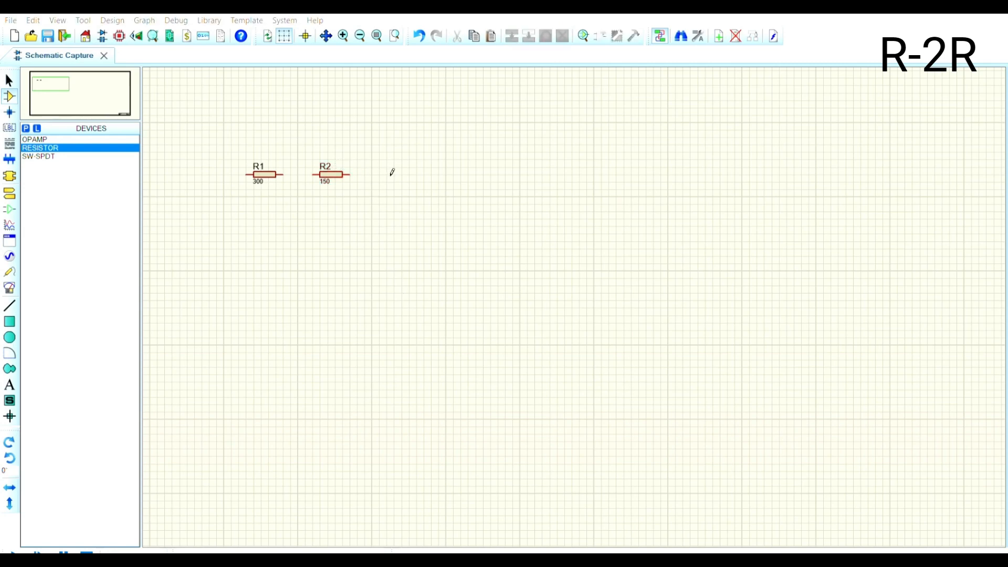
key(ctrl+v)
click(395, 174)
key(ctrl+v)
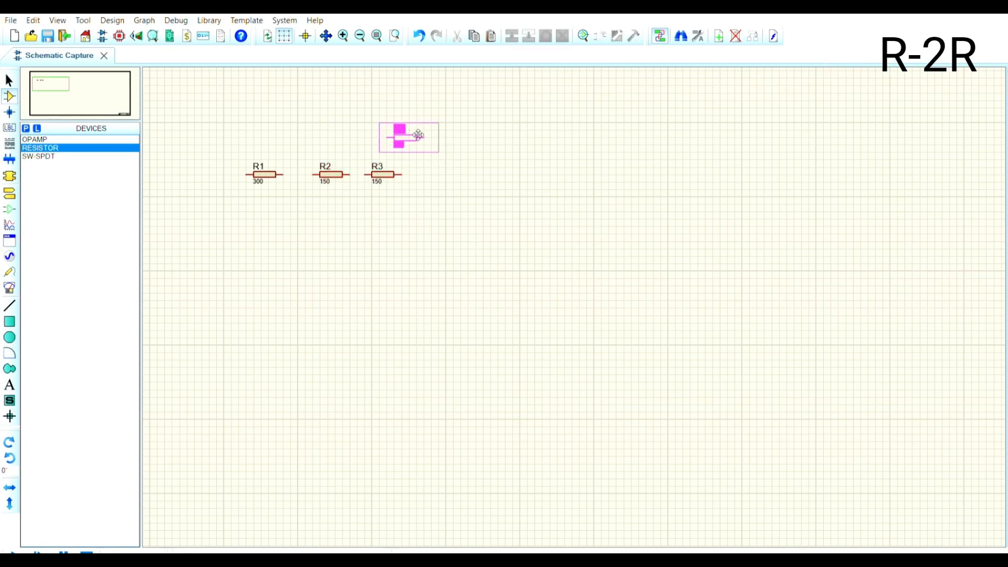
click(447, 174)
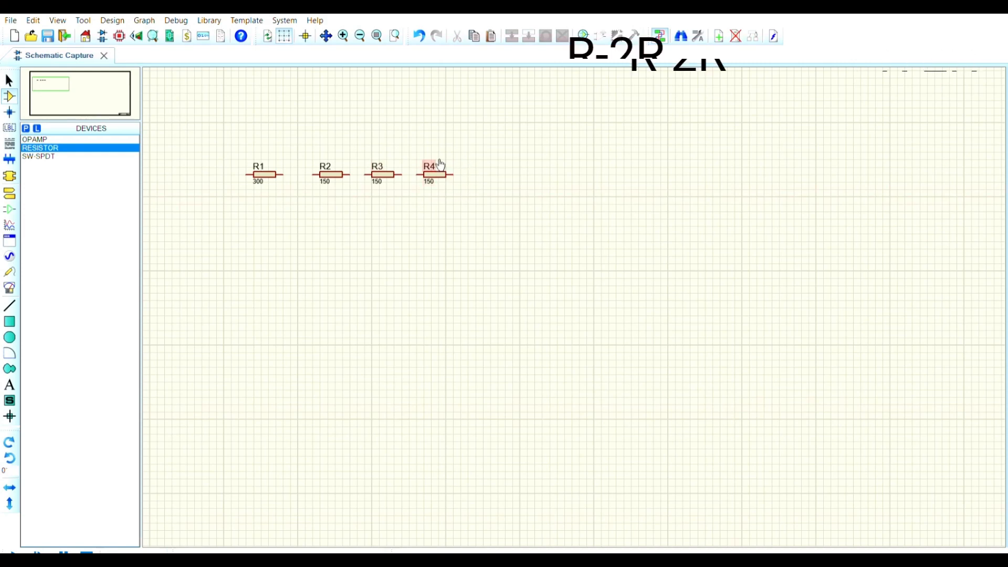
Step: Duplicate the group of three 150 resistors along the row and add one more 150 resistor at its end
click(508, 180)
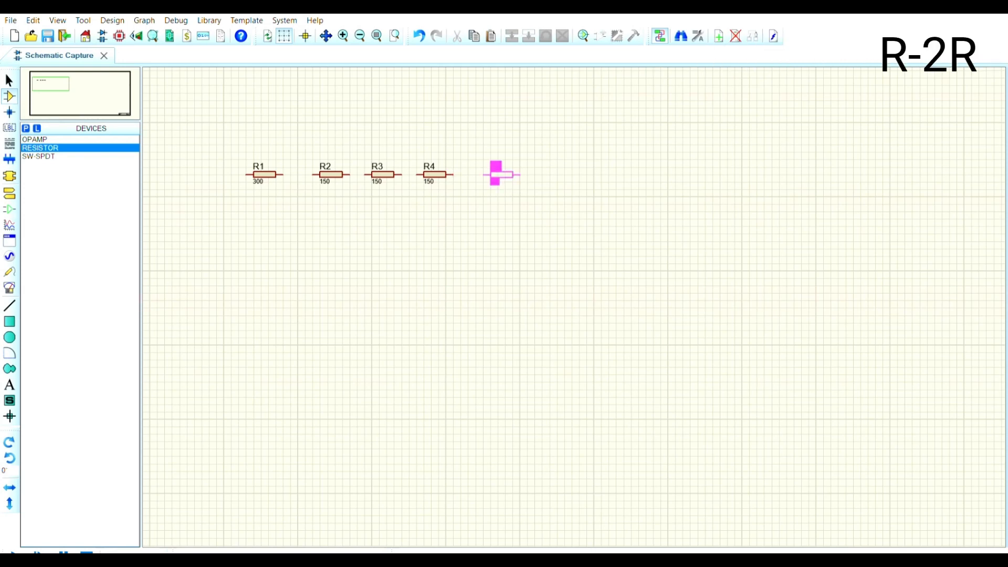
right_click(491, 172)
drag(305, 145, 454, 212)
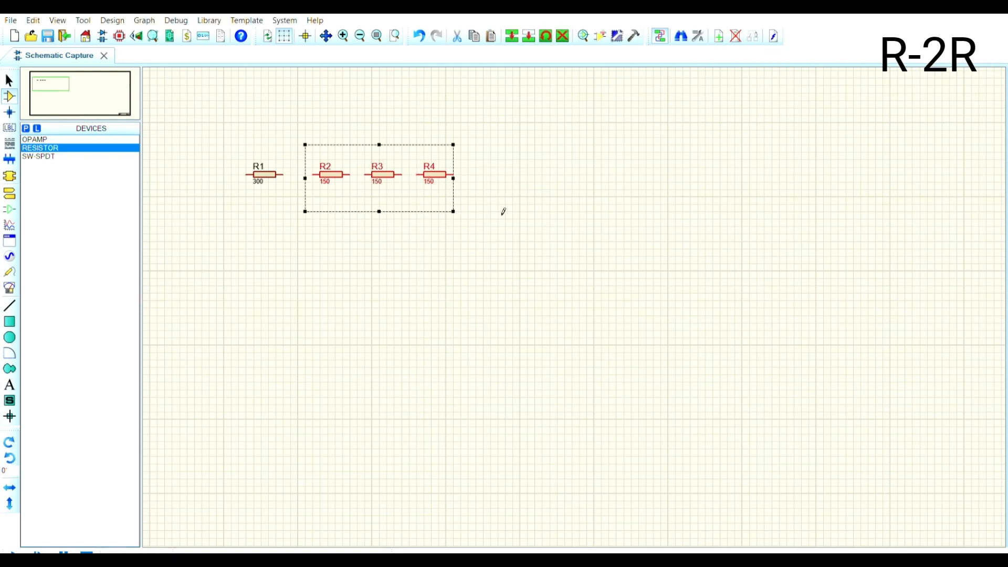
key(ctrl+c)
key(ctrl+v)
click(554, 169)
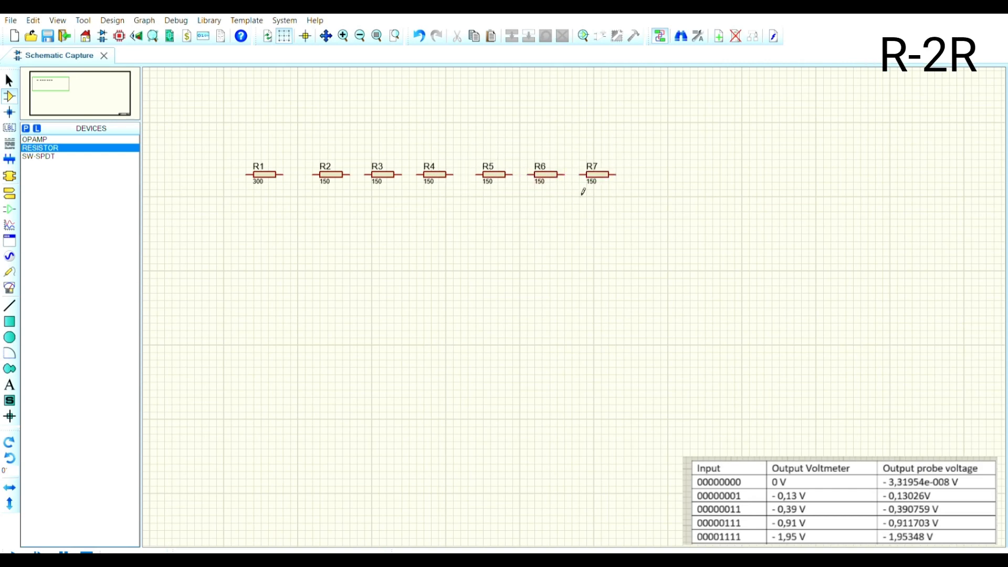
click(682, 210)
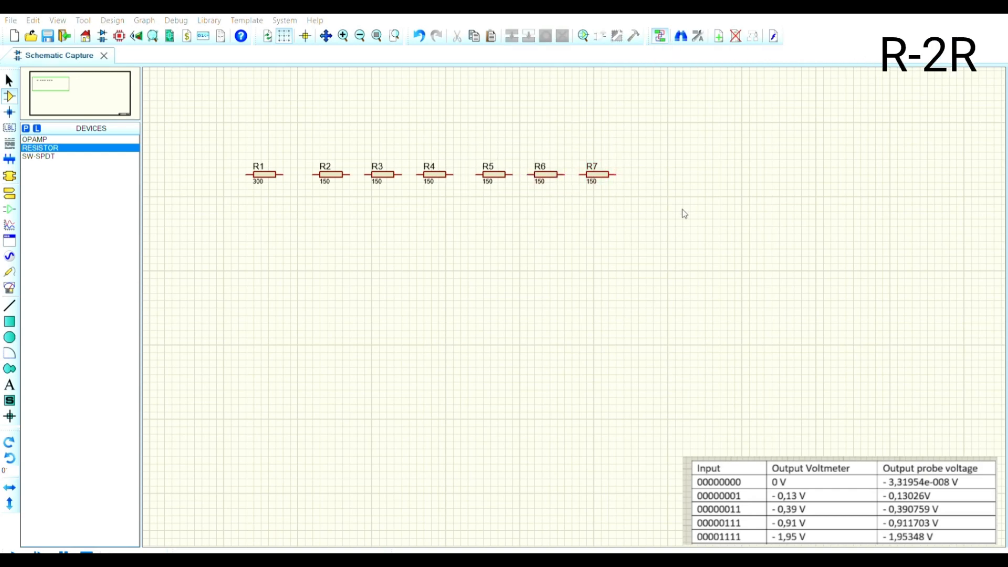
click(645, 172)
click(650, 174)
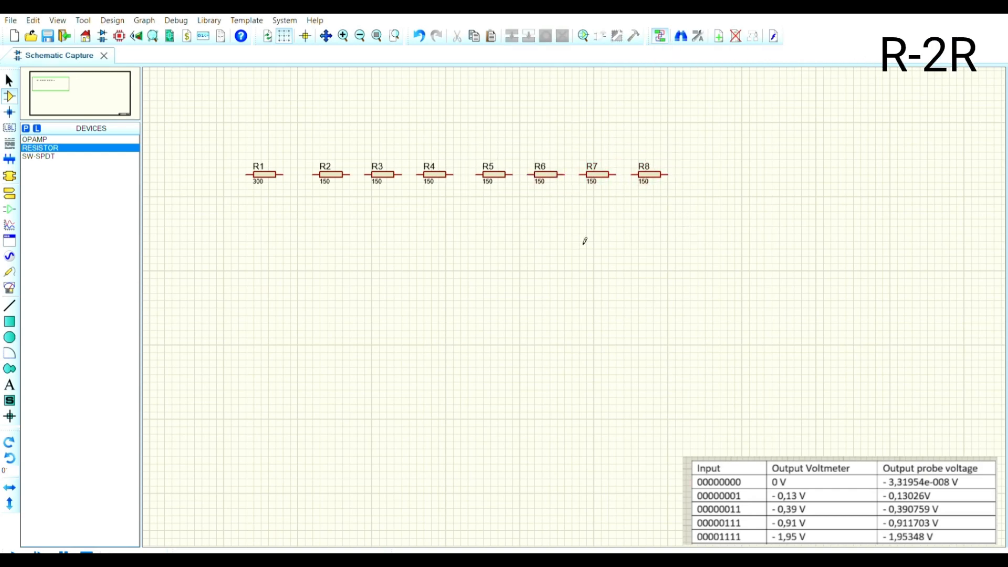
Step: Paste a copy of the 300 resistor R1 below the row, and shift R2 slightly left and R4 slightly right
click(337, 231)
right_click(308, 233)
click(280, 168)
key(ctrl+c)
click(335, 305)
key(ctrl+v)
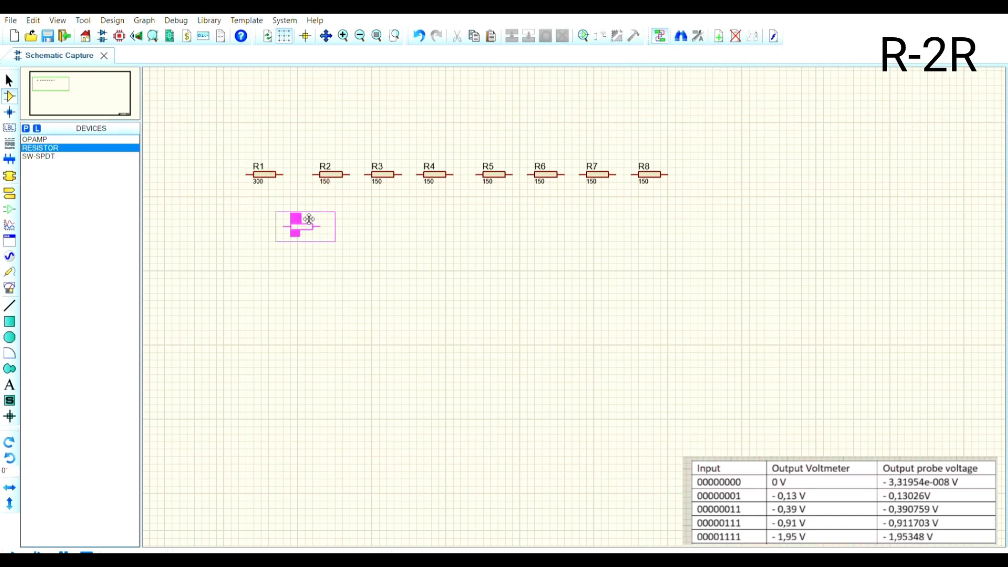
click(302, 234)
click(323, 174)
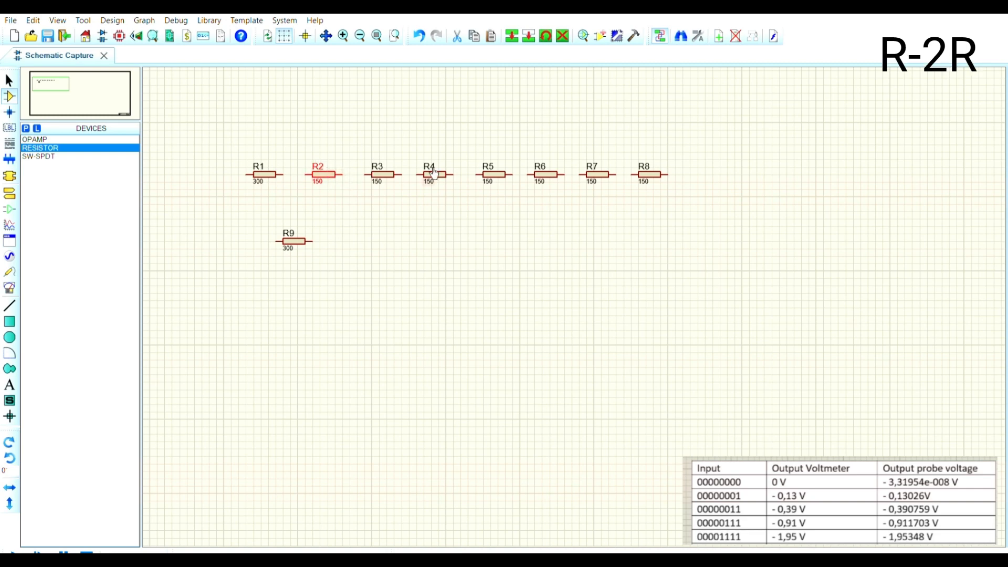
drag(433, 173, 441, 174)
Step: Rotate the lower 300 resistor R9 to vertical and paste a vertical copy of it to its right
click(291, 239)
key(ctrl+c)
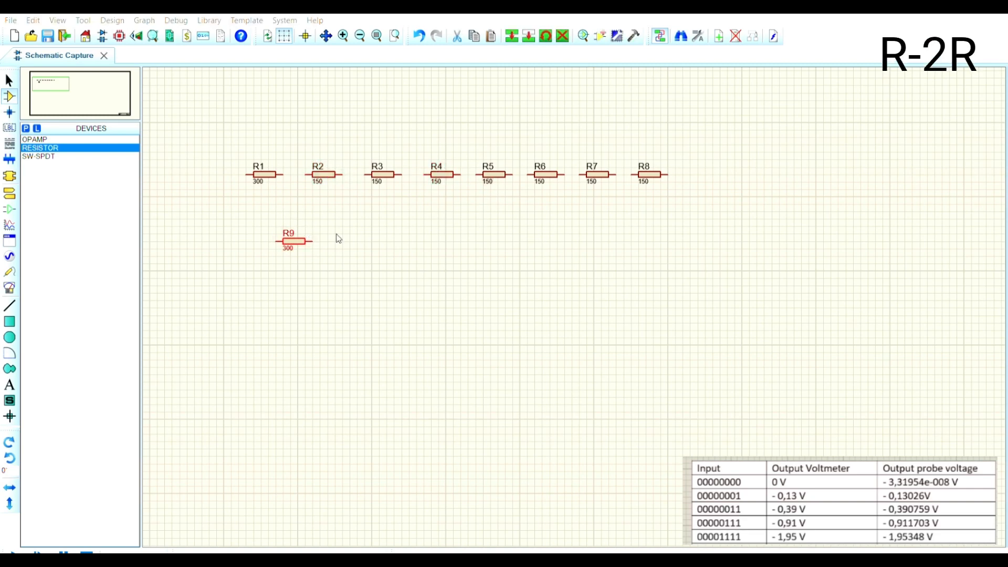
click(343, 281)
right_click(300, 238)
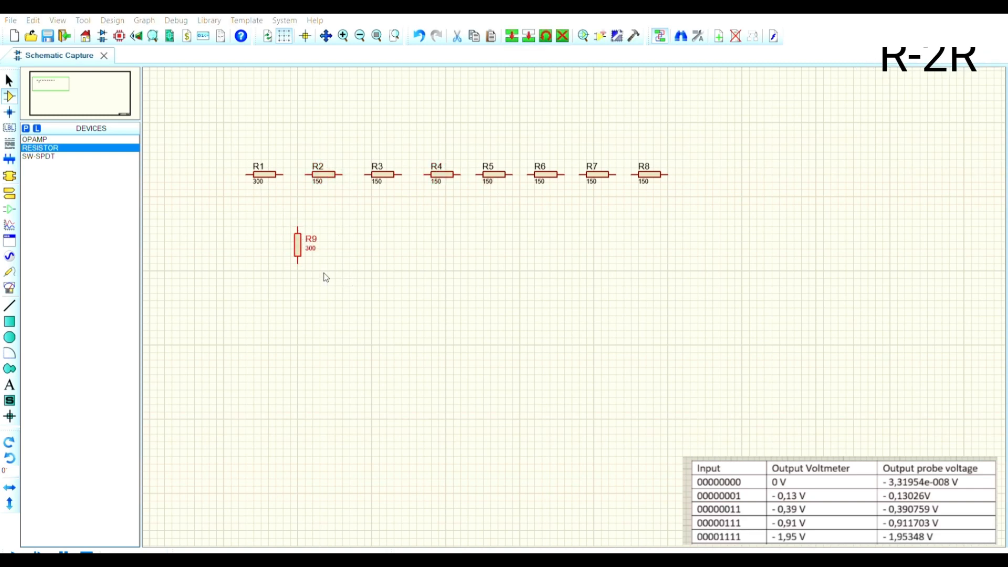
key(ctrl+v)
click(371, 236)
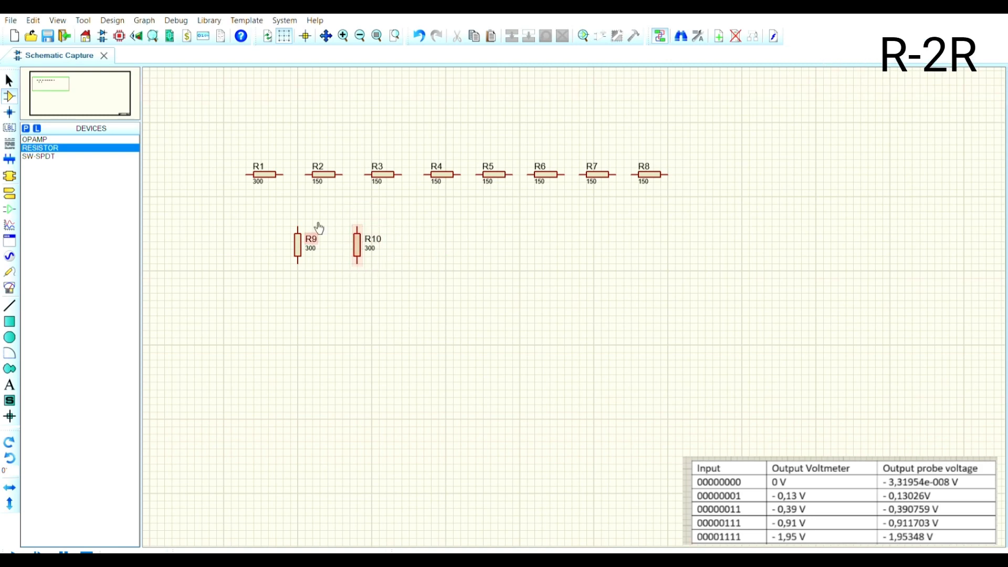
Step: Copy the pair of vertical 300 resistors R9 and R10 and paste it to the right in the same row
click(357, 239)
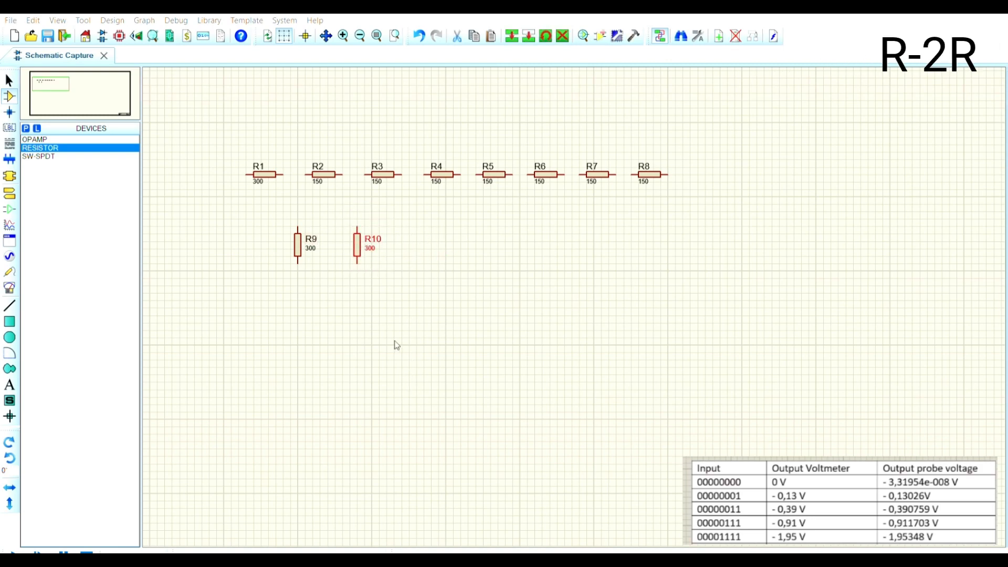
drag(387, 285, 501, 288)
key(ctrl+c)
key(ctrl+v)
click(444, 241)
click(556, 237)
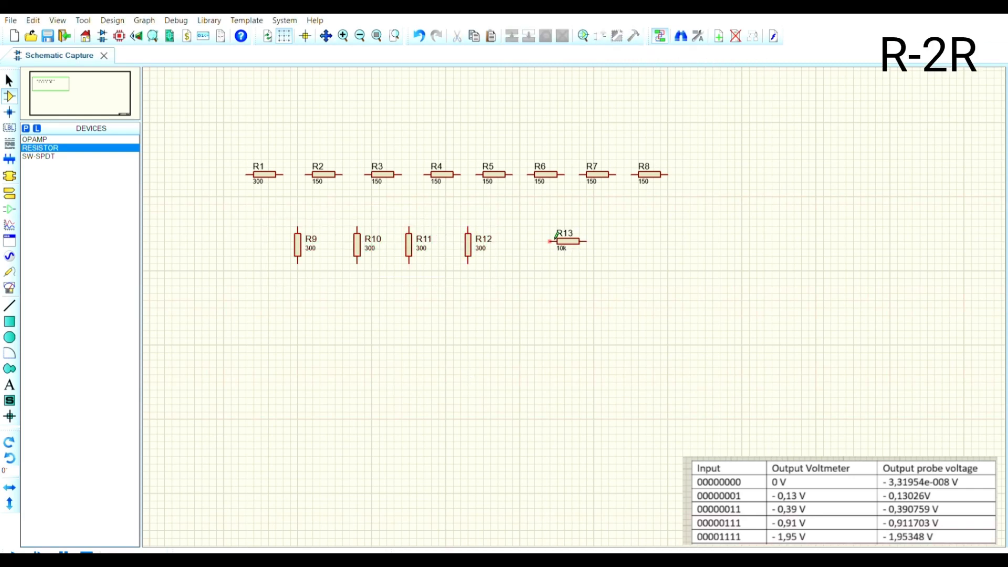
click(578, 239)
key(Delete)
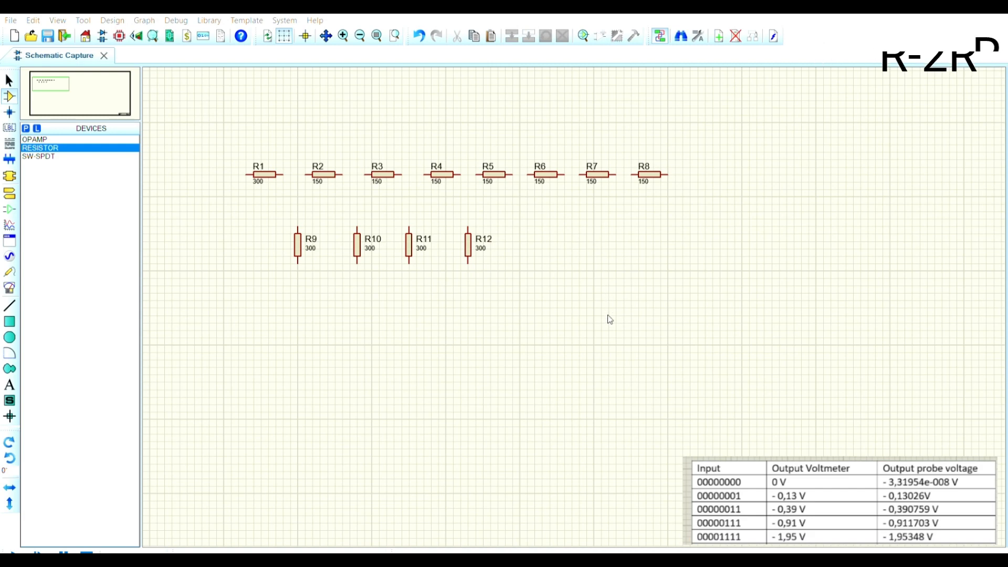
Step: Paste four more vertical 300 resistors to the right of R12, and space R6, R7 and R8 further apart
key(ctrl+v)
click(609, 245)
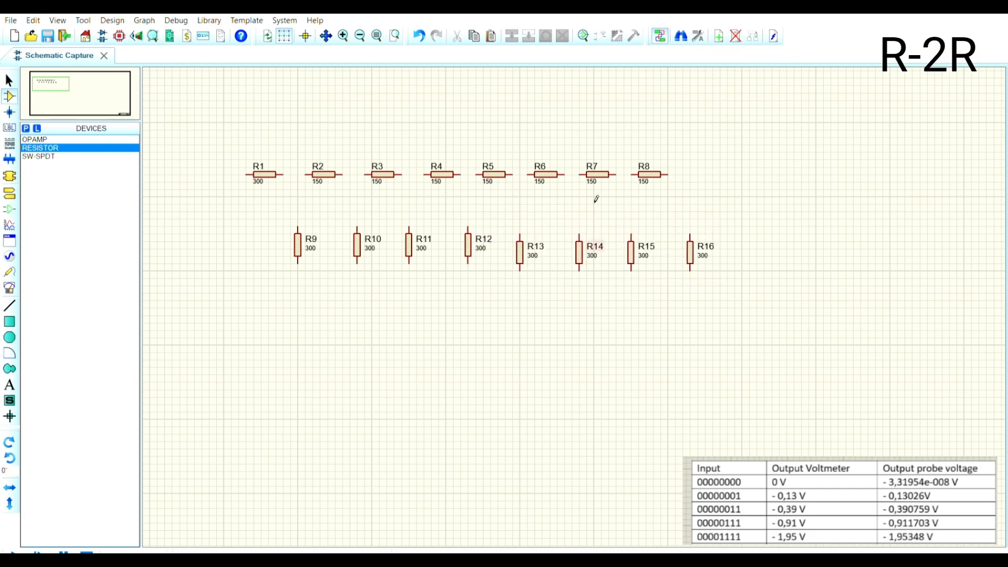
drag(670, 193, 670, 194)
drag(660, 171, 693, 168)
click(777, 218)
click(617, 162)
click(681, 306)
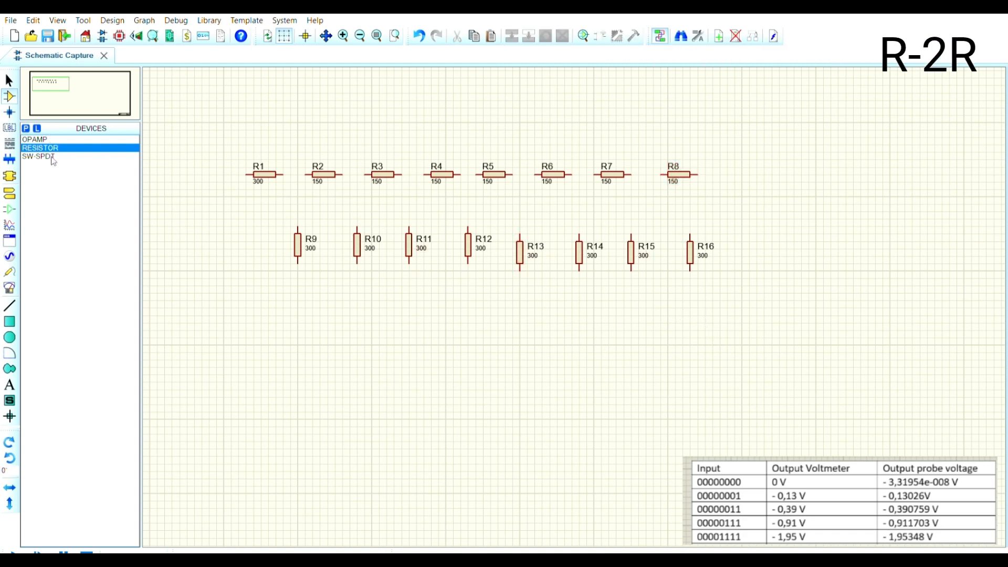
Step: Place a 1k resistor above and to the right of R8, and an op-amp directly below that resistor
click(775, 142)
click(762, 130)
click(775, 126)
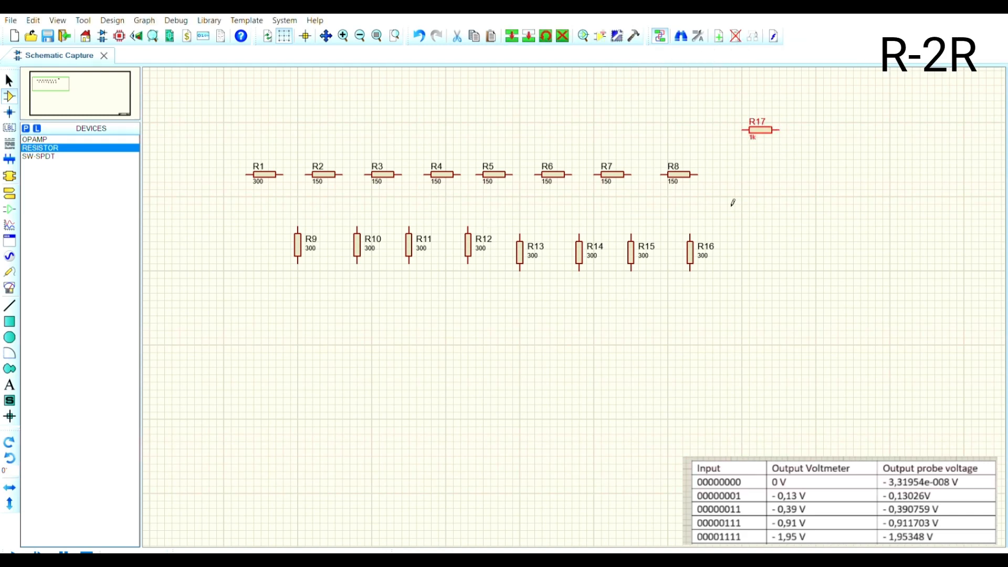
click(771, 205)
click(52, 139)
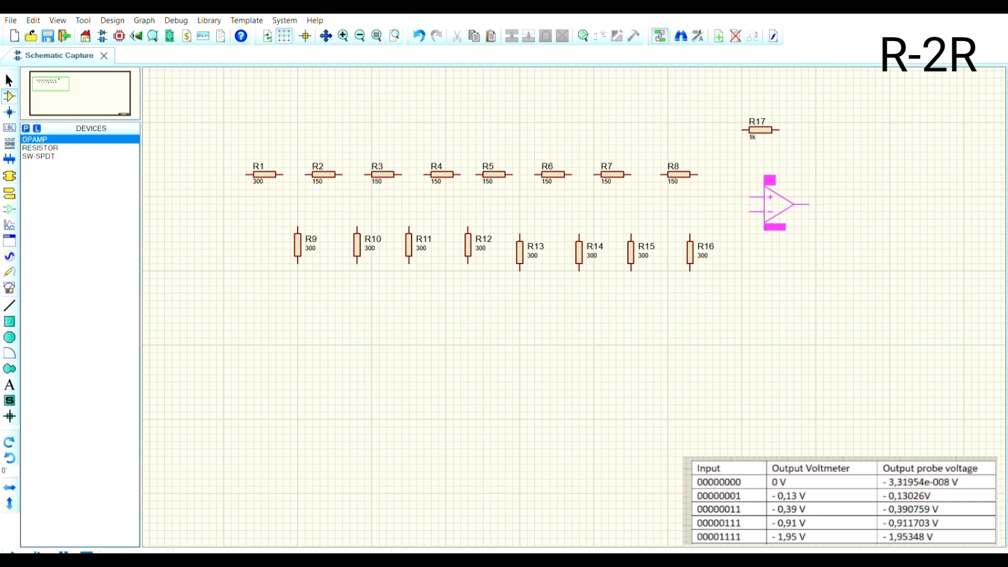
click(770, 205)
Step: Place an SPDT switch, rotate it to vertical with its common terminal up, and align it below R9
click(38, 156)
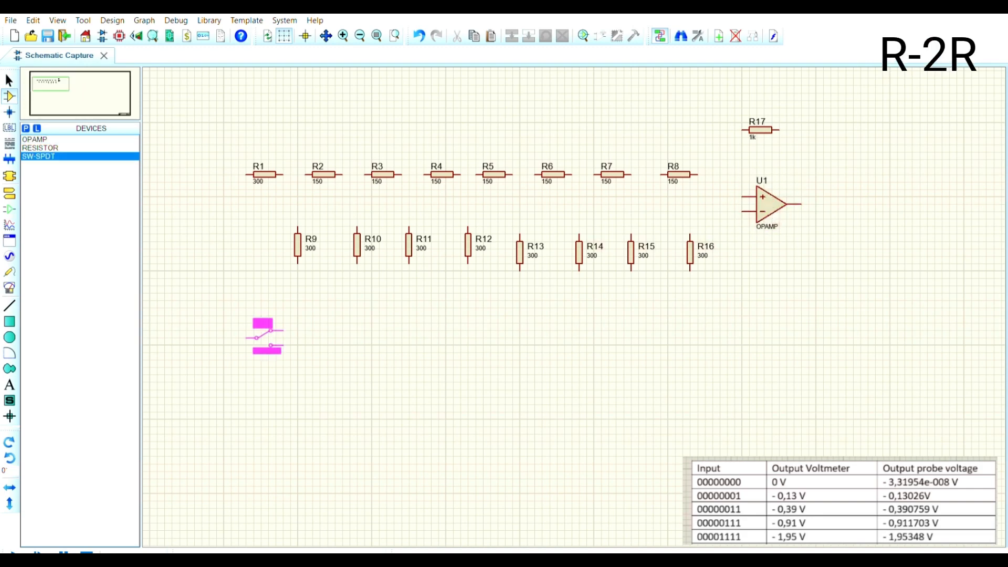
click(300, 323)
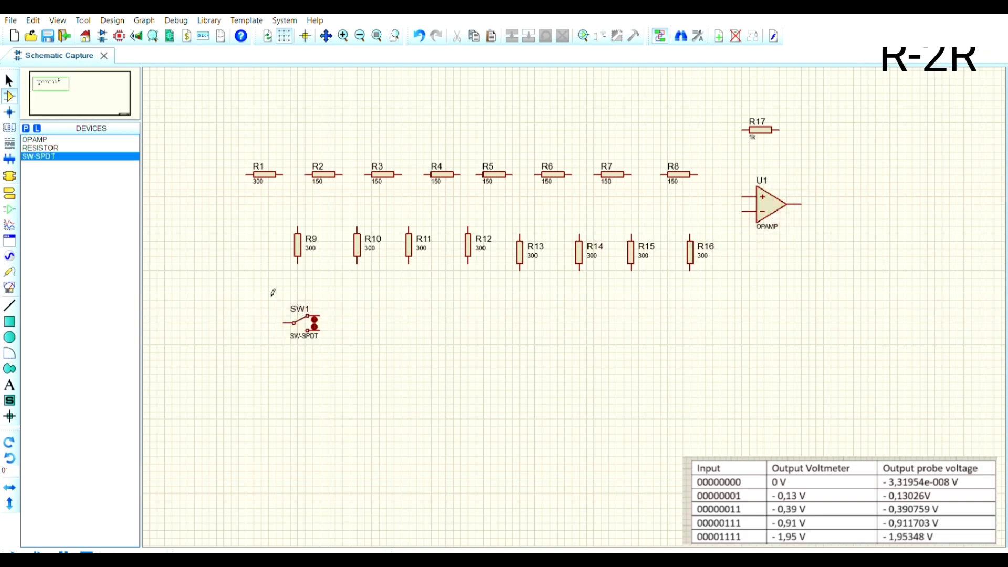
drag(268, 300, 328, 367)
key(KP_Subtract)
drag(372, 307, 268, 383)
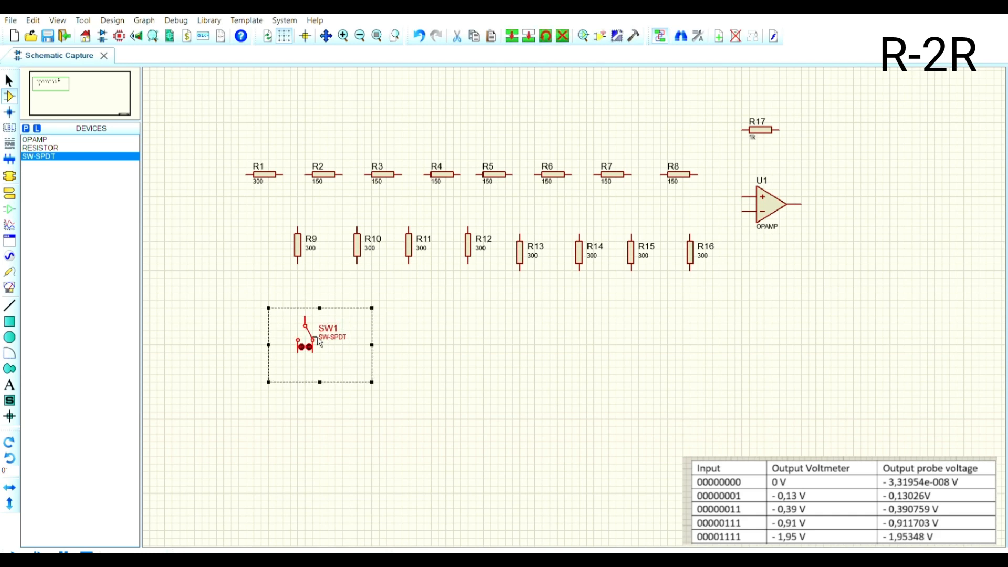
drag(310, 330, 303, 307)
click(270, 310)
click(302, 307)
click(404, 360)
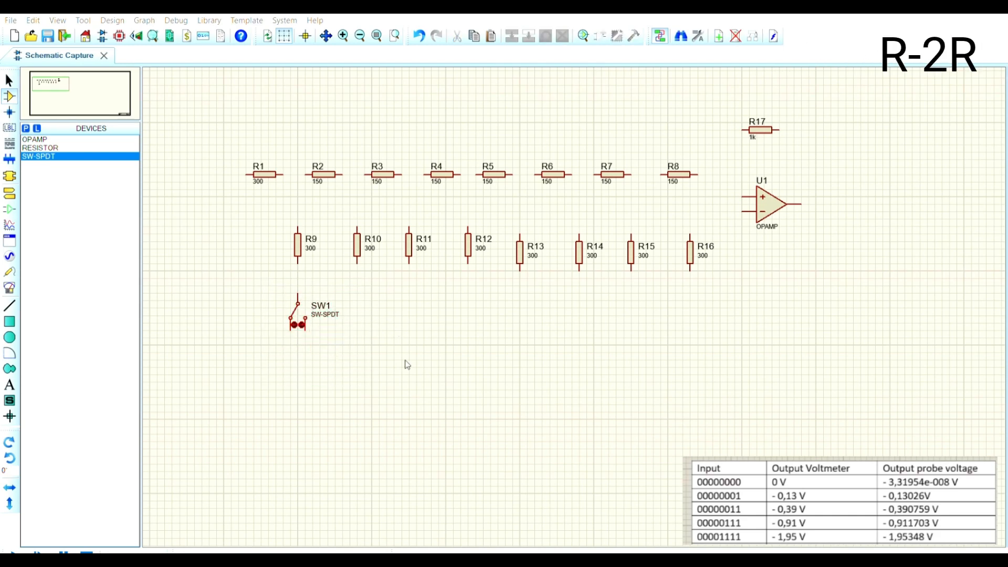
Step: Add a second vertical SPDT switch below R10 and toggle both switches to their right contacts
click(378, 303)
click(378, 302)
click(300, 310)
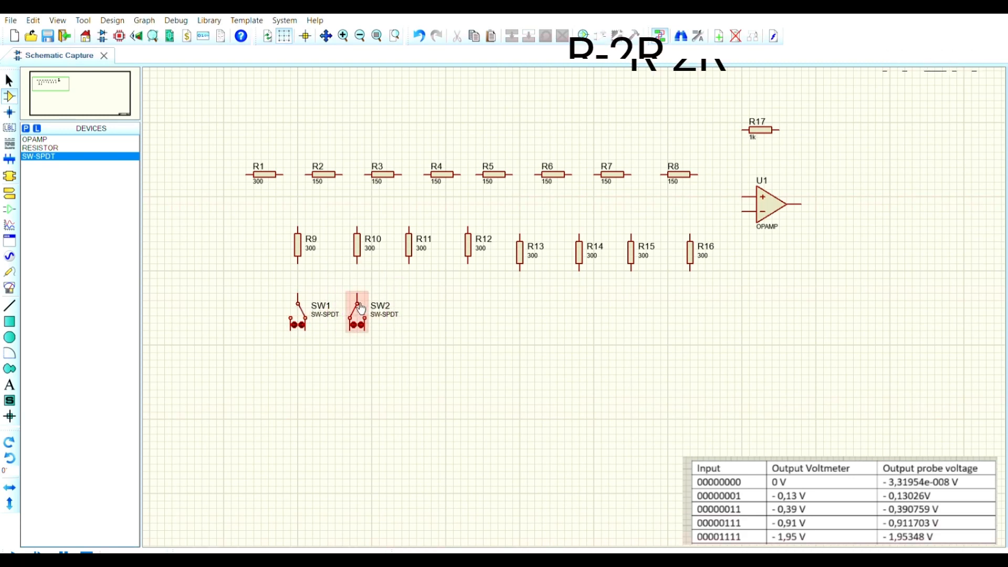
click(357, 311)
Step: Copy the switches SW1 and SW2 as a pair and paste them below R11 and R12
drag(275, 278, 417, 352)
click(401, 436)
click(455, 315)
key(ctrl+v)
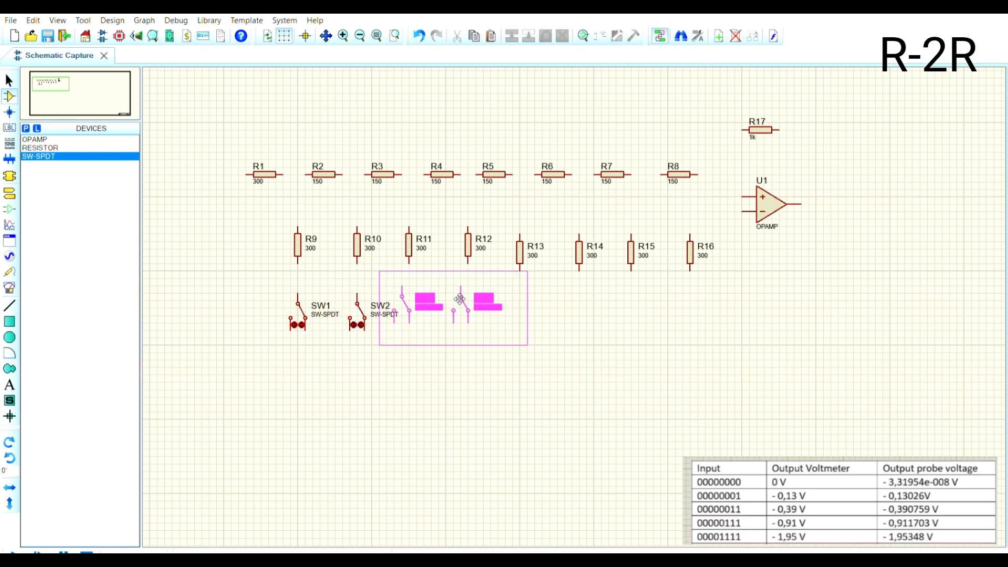
click(446, 315)
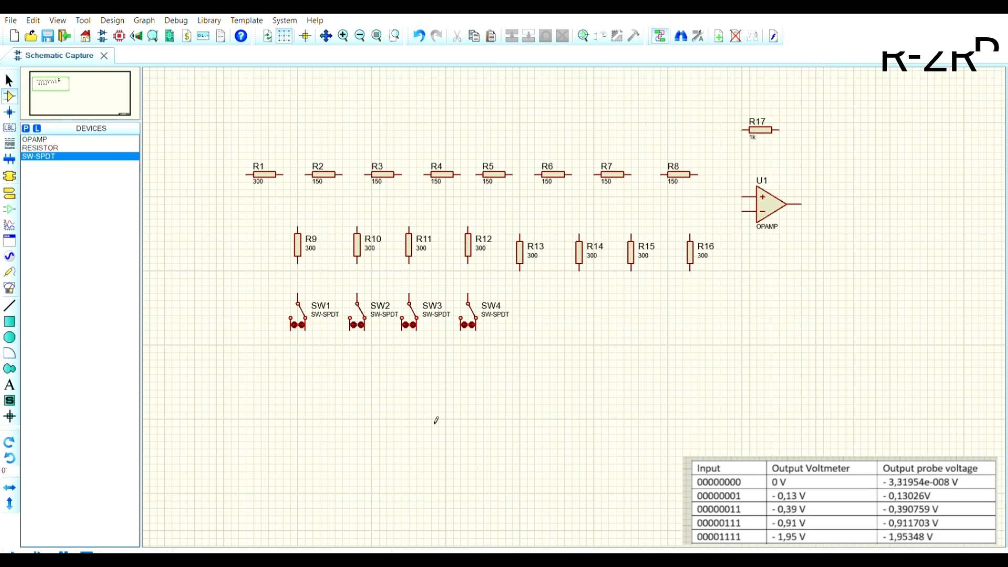
Step: Copy the switches SW1 to SW4 as a group and paste them below R13 to R16
drag(261, 286, 535, 367)
key(ctrl+c)
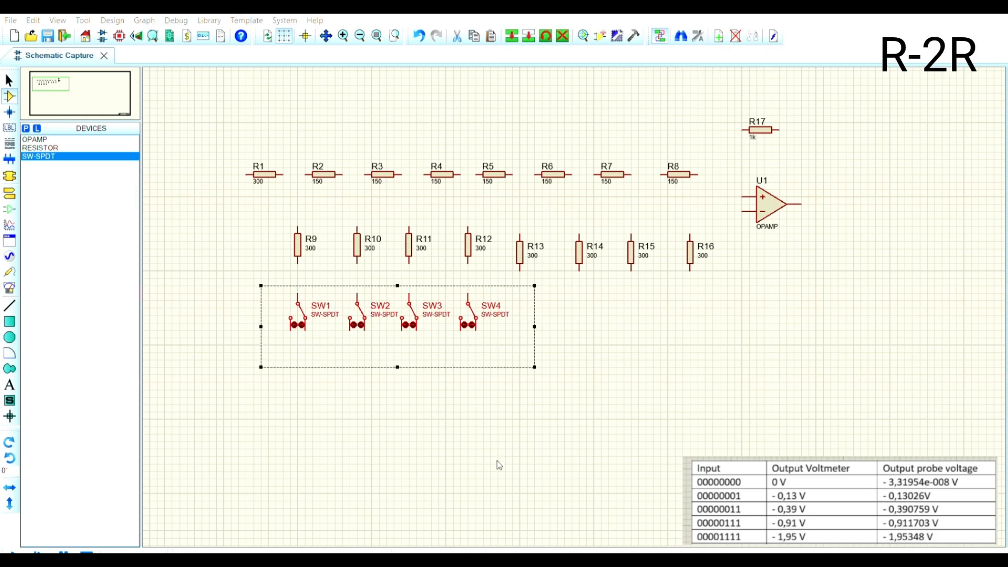
click(621, 353)
key(ctrl+v)
click(628, 315)
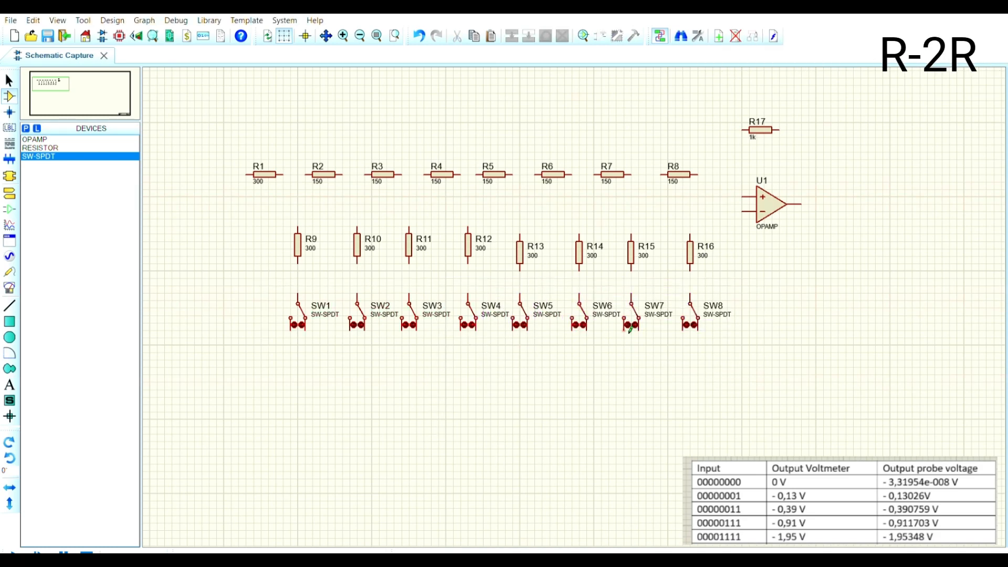
Step: Wire R1 through R5 in series and connect R9 to R12 to the nodes between them
click(285, 174)
click(306, 174)
click(298, 174)
click(298, 227)
click(342, 174)
click(469, 175)
click(468, 226)
Step: Extend the series wiring from R5 through R6 to R7 and connect R13 and R14 to the new nodes
click(513, 174)
click(535, 174)
click(520, 175)
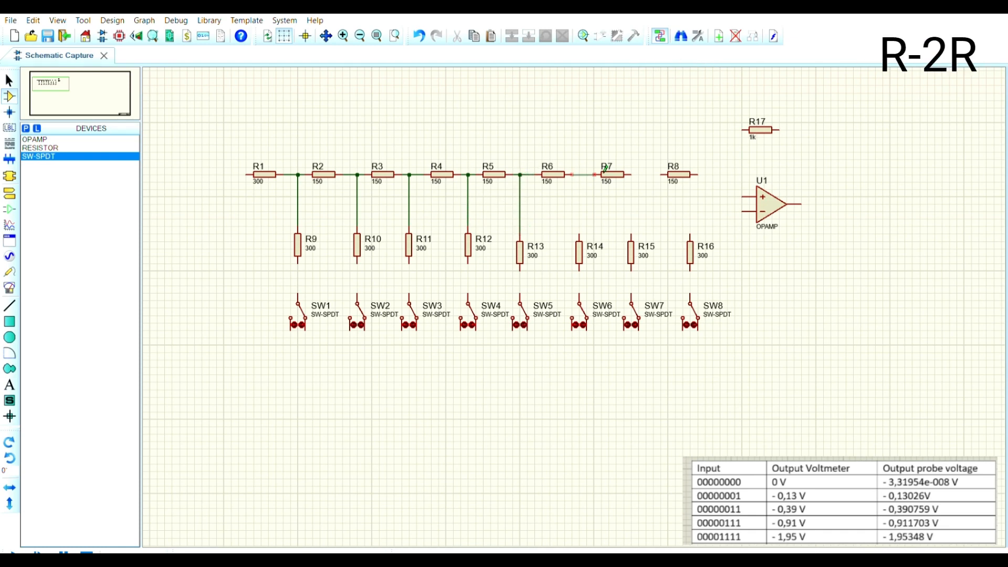
click(596, 174)
click(579, 174)
click(579, 237)
Step: Shift R15 and R16 rightward with SW7 and SW8 aligned below them, and wire both resistors to the ladder nodes around R8
drag(631, 245, 646, 245)
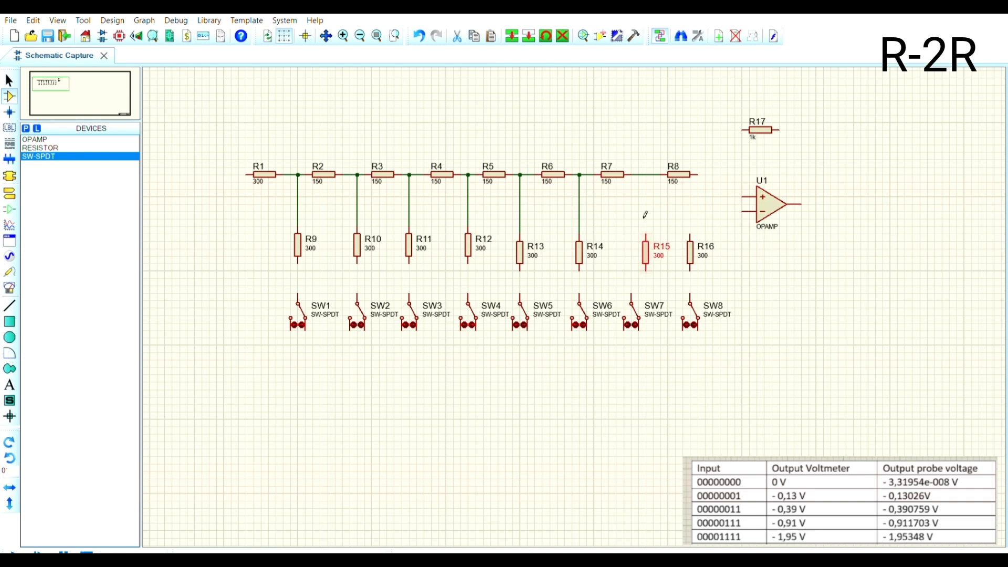
click(646, 175)
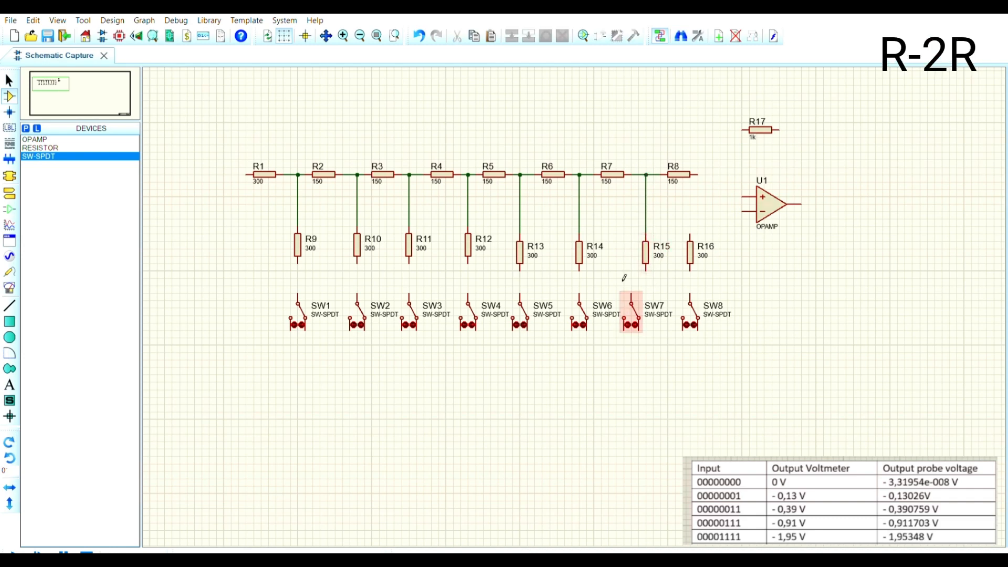
drag(635, 298, 712, 292)
click(766, 287)
click(806, 284)
click(765, 286)
drag(697, 249, 721, 248)
click(716, 189)
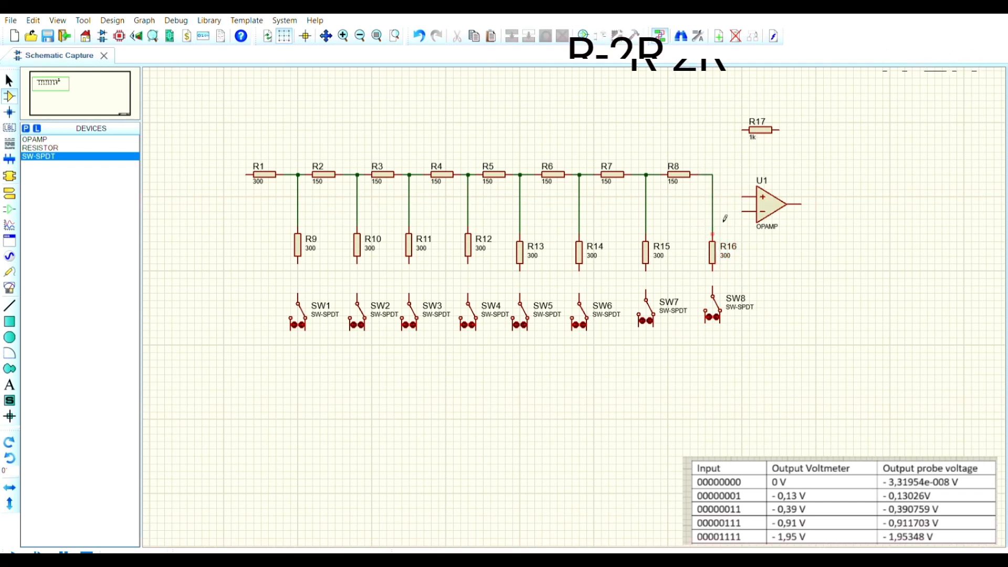
click(712, 235)
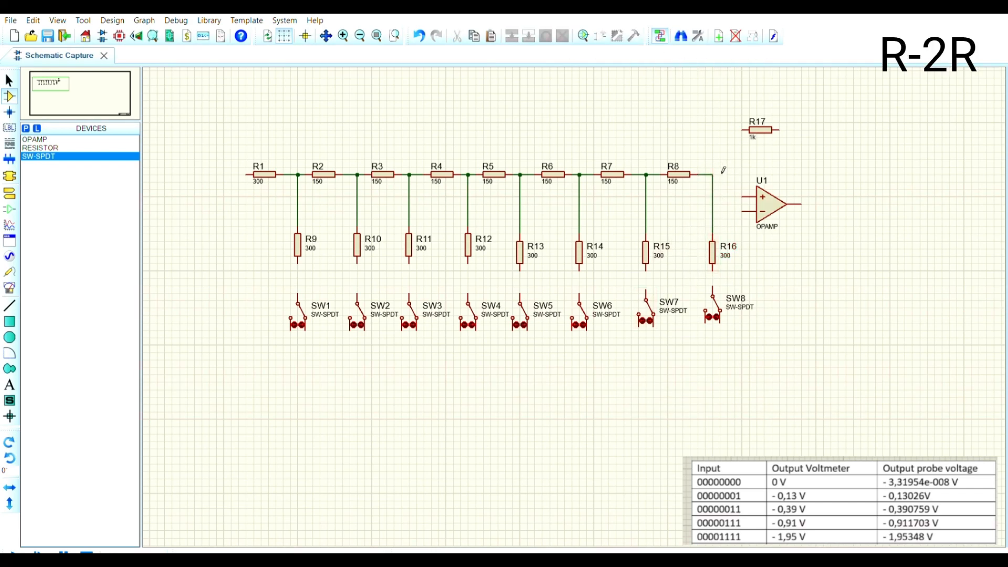
Step: Shift R17 and the op-amp slightly right, and wire the op-amp's positive input to R17 and the end of R8
drag(720, 100, 823, 241)
drag(773, 163, 791, 171)
click(828, 286)
click(756, 197)
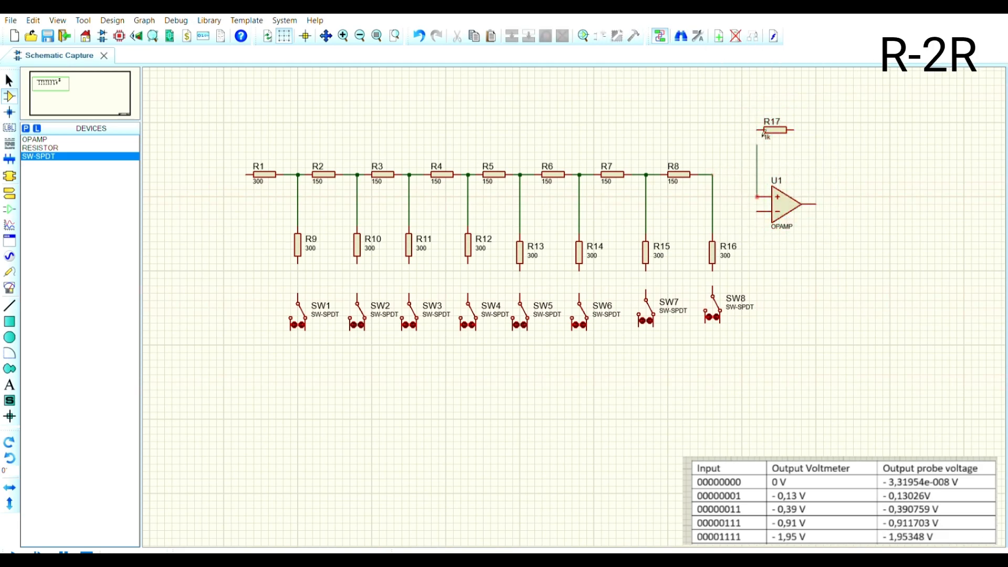
click(712, 175)
click(757, 174)
Step: Wire the lower ends of R9 through R16 to the common terminals of the switches beneath them
scroll(729, 202, down, 2)
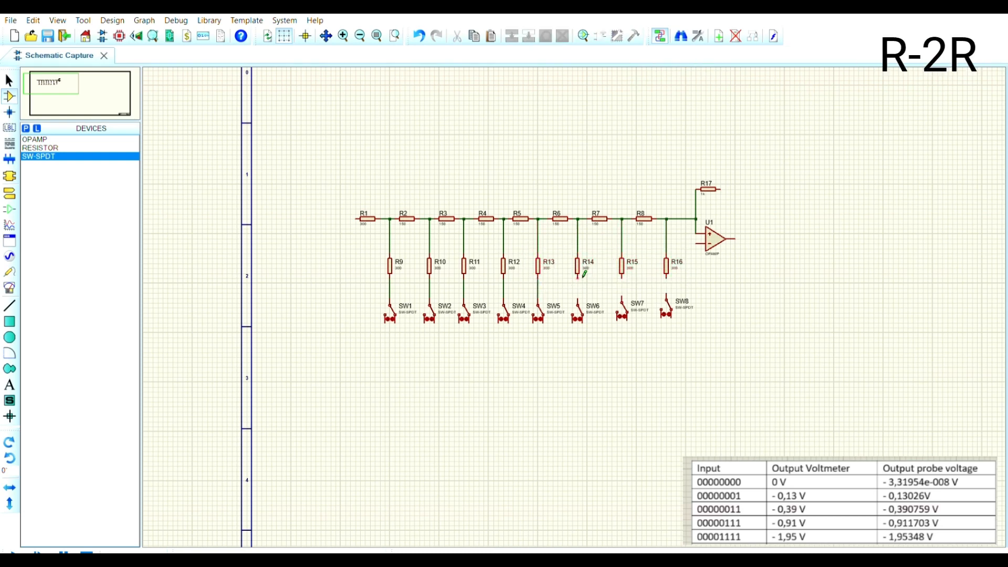
double_click(582, 278)
double_click(624, 277)
Step: Delete the misrouted R1 wire and connect R1's free end to the right contacts of SW1 to SW8 along one line
click(403, 317)
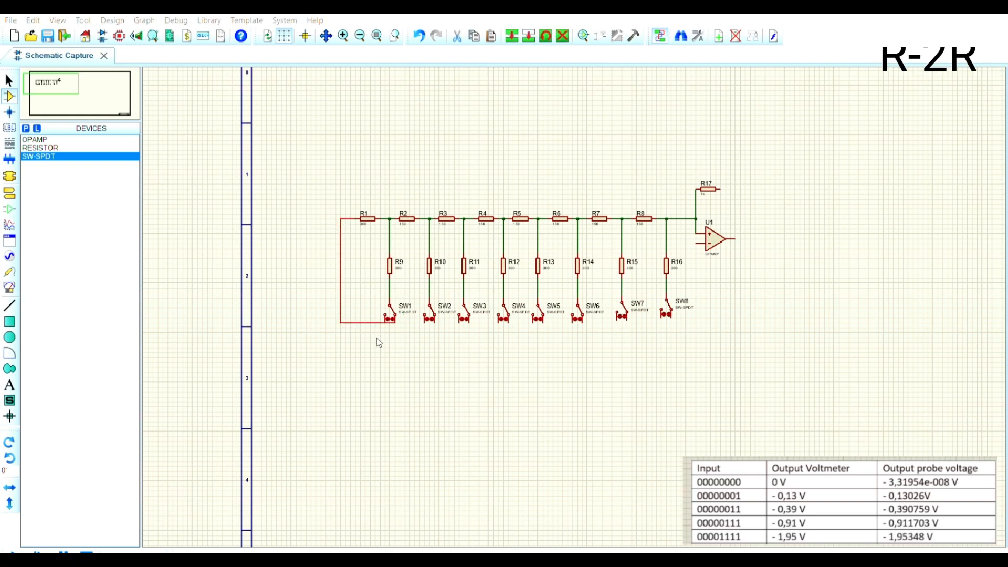
key(Delete)
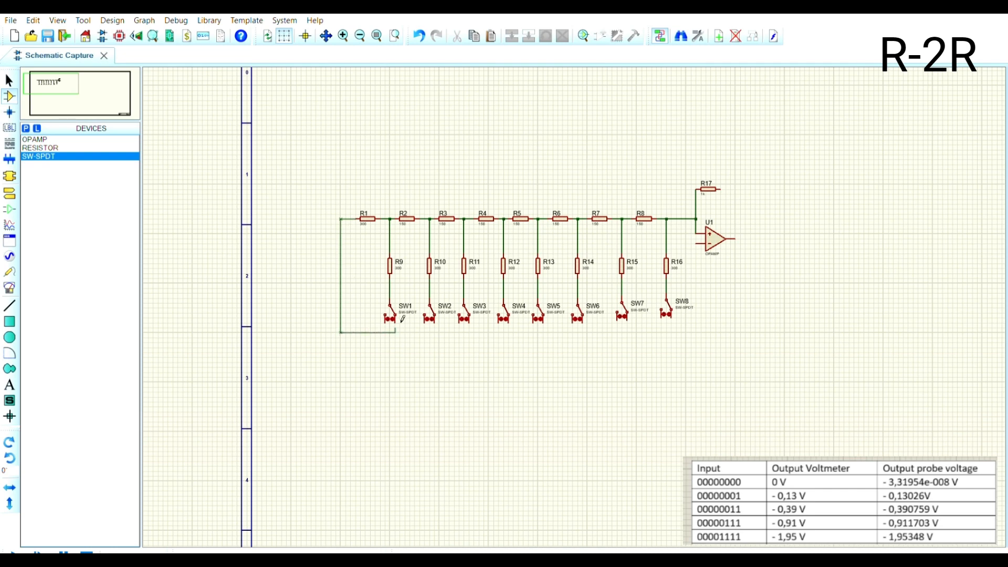
click(394, 332)
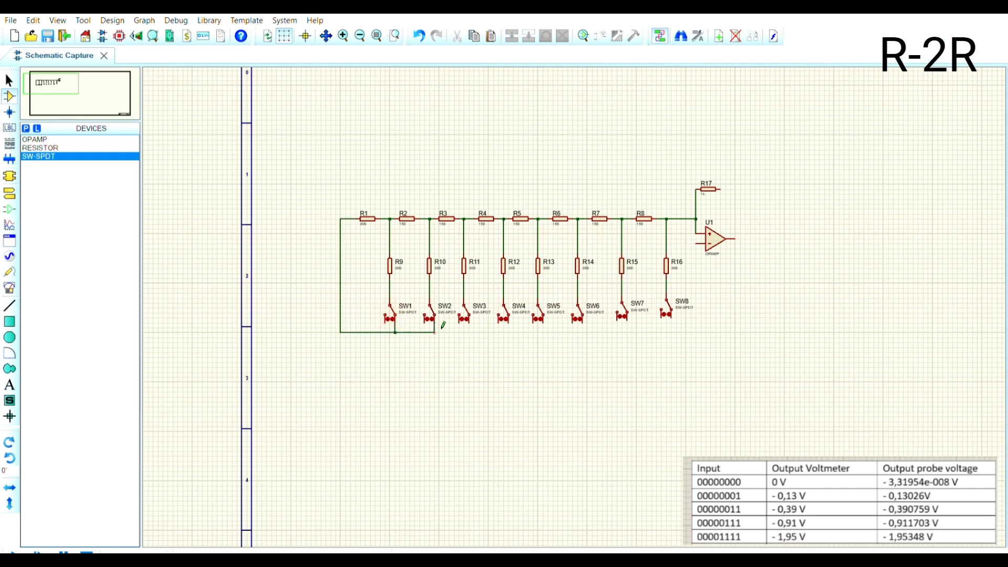
click(476, 330)
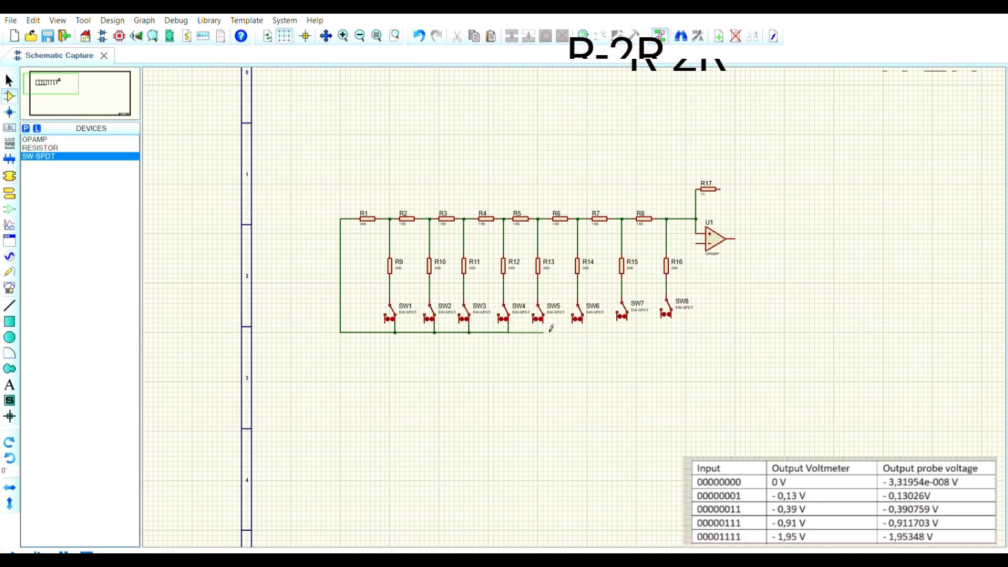
click(543, 330)
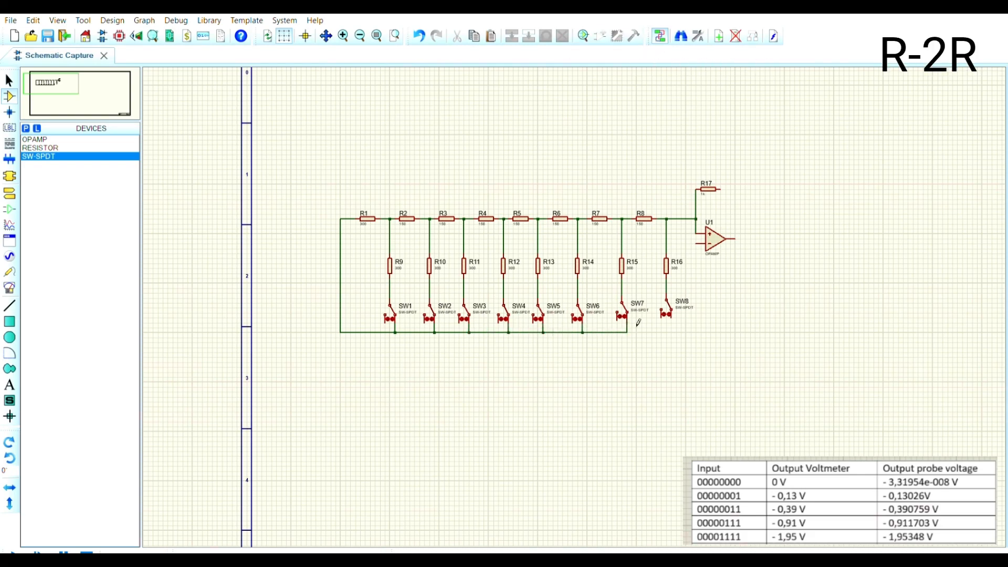
click(627, 332)
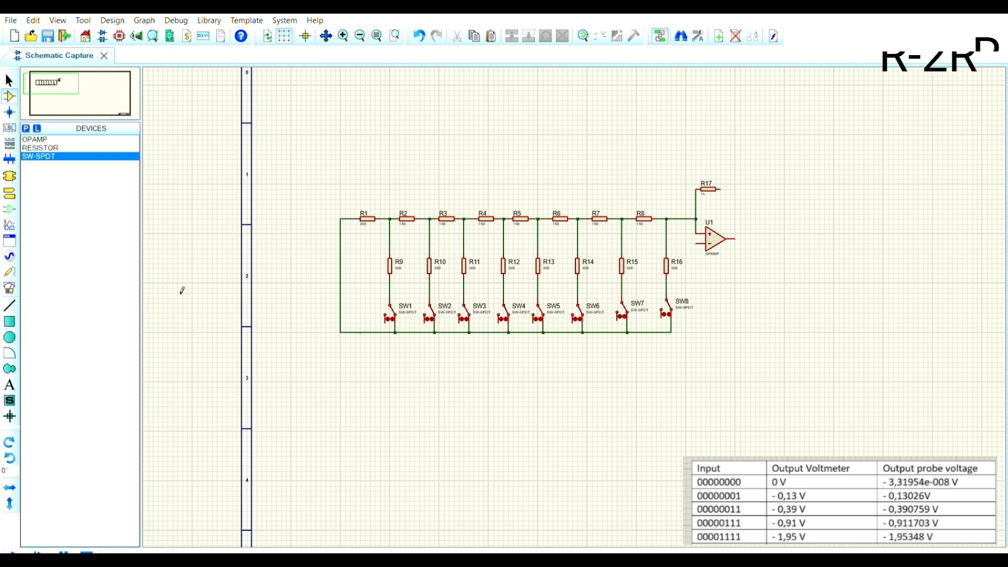
Step: Place a ground terminal on the switches' common line and another below the op-amp, wired to its negative input
click(10, 193)
click(37, 181)
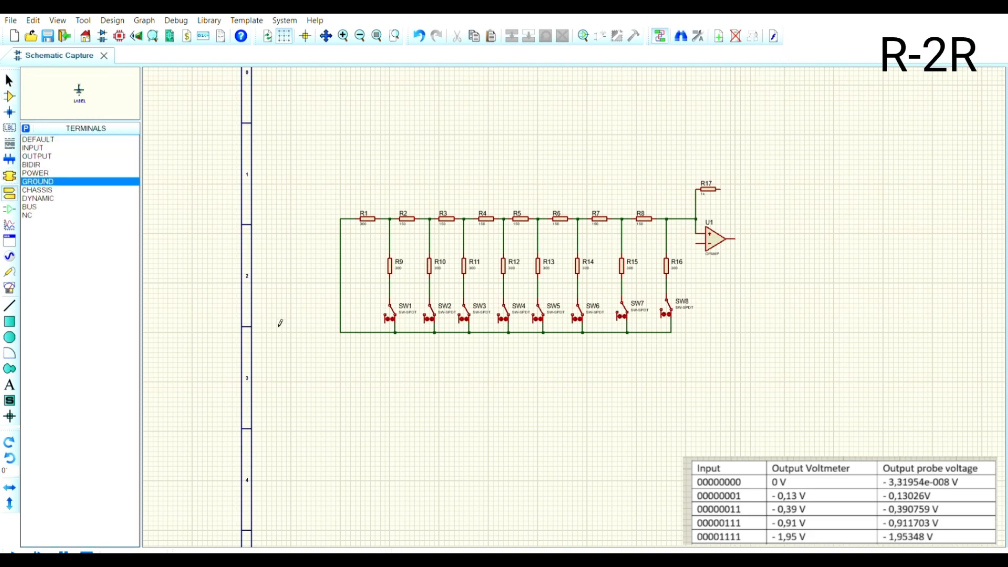
click(340, 335)
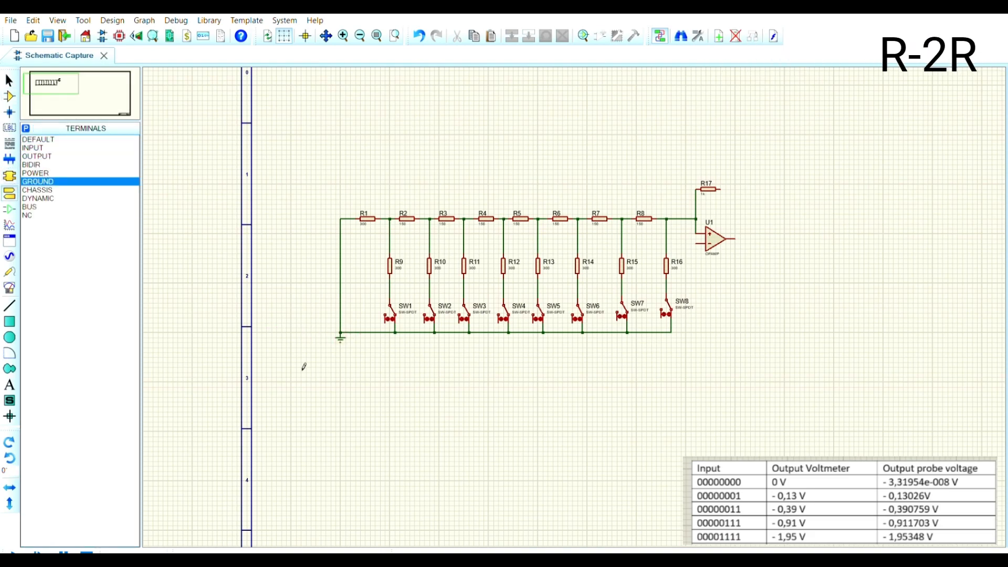
click(716, 284)
click(696, 244)
Step: Place a DC generator below SW1 and wire it to the left contact of SW1
click(10, 210)
click(10, 225)
click(9, 256)
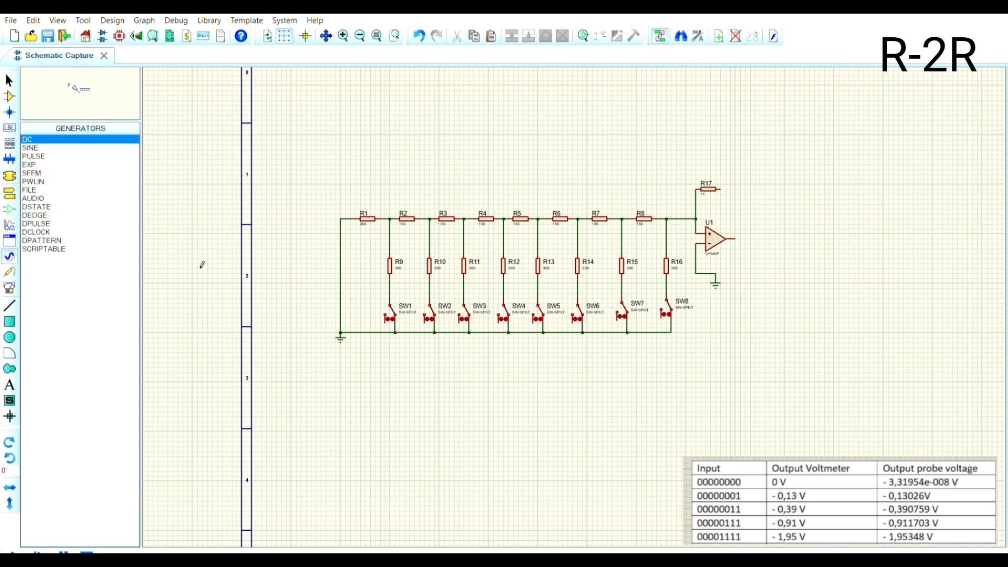
click(365, 365)
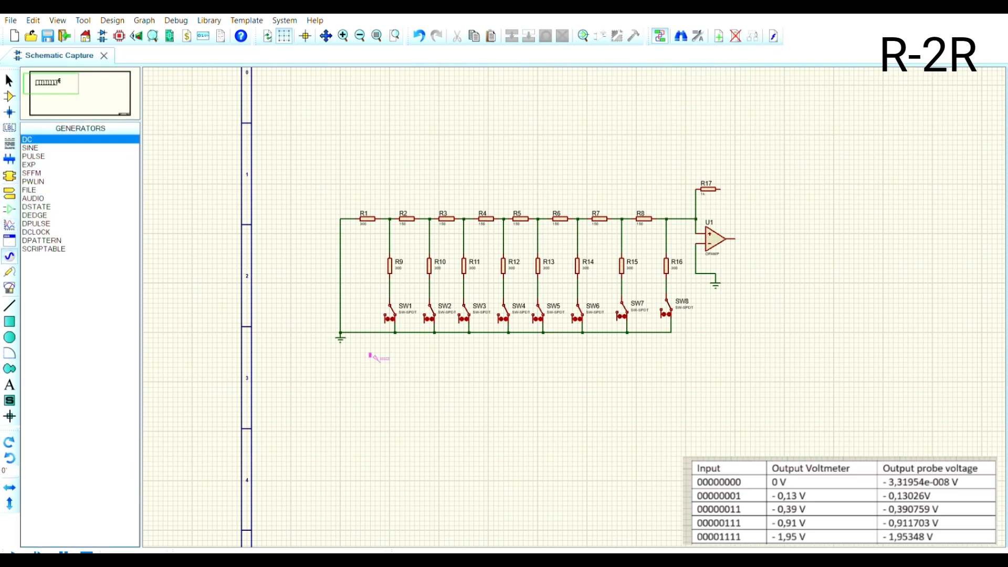
click(386, 316)
drag(386, 339, 402, 337)
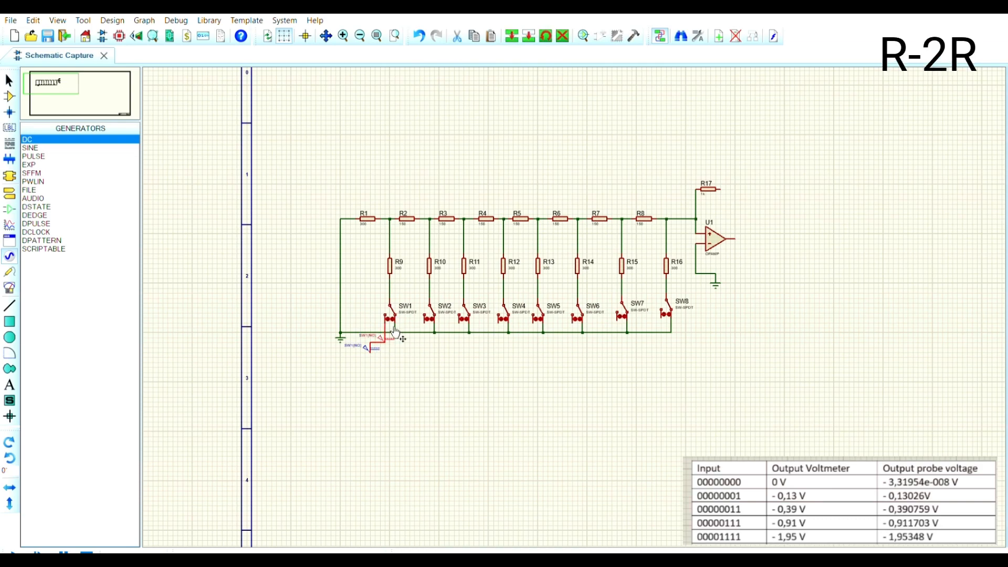
key(ctrl+z)
click(395, 333)
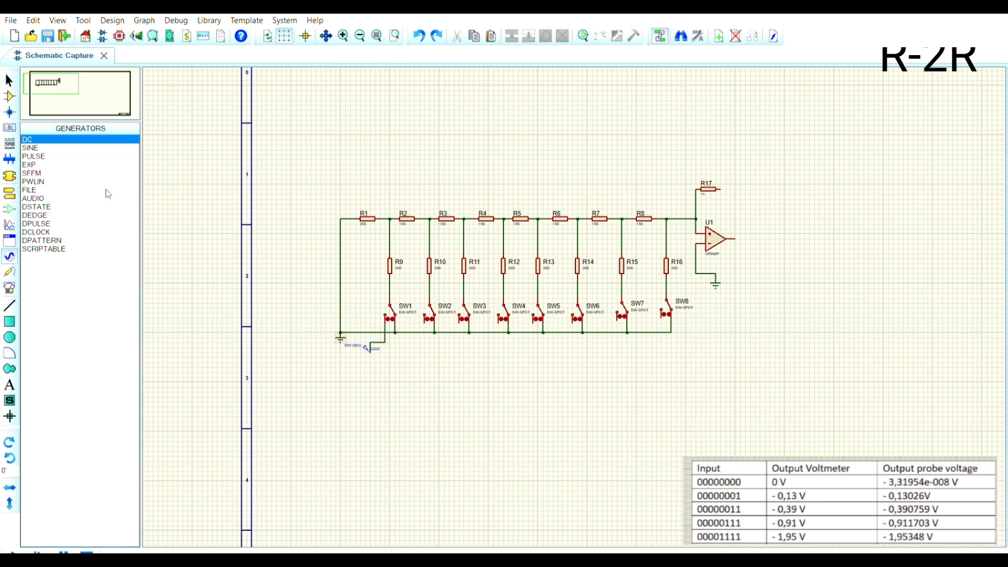
click(9, 80)
click(398, 329)
Step: Wire the left contacts of SW2 through SW8 to the DC generator line
click(9, 97)
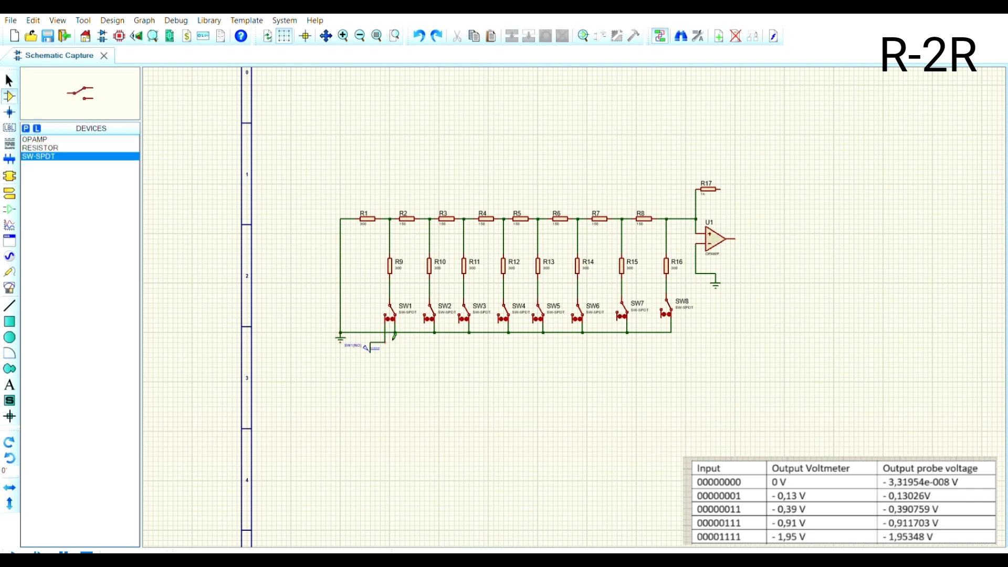
click(394, 336)
click(431, 334)
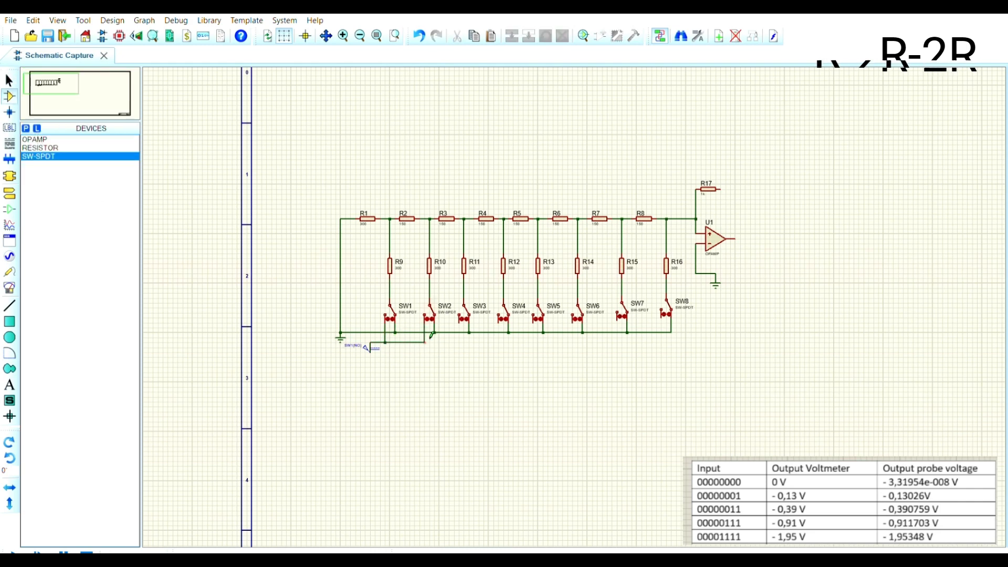
click(468, 337)
click(506, 318)
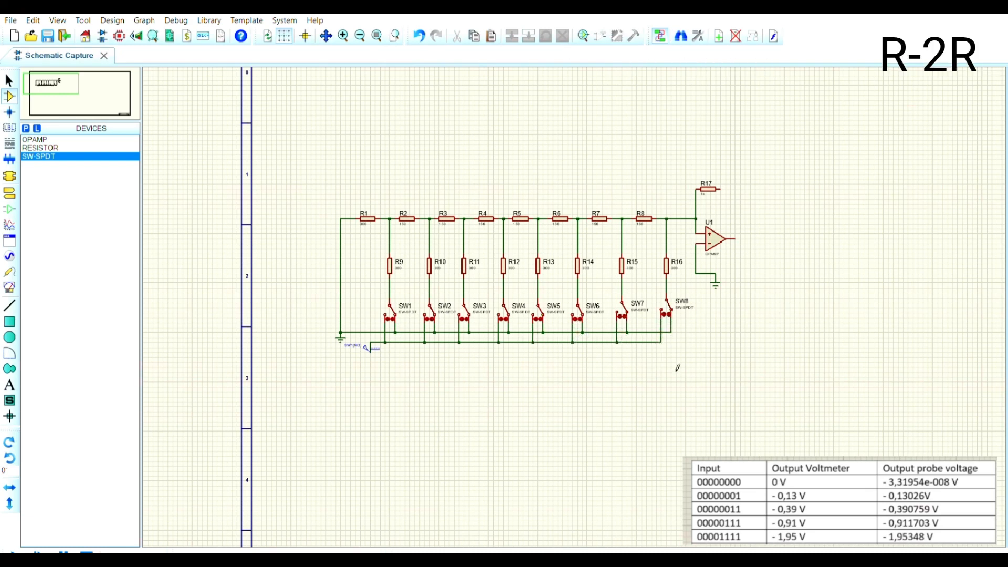
Step: Place a DC voltmeter below and to the right of the op-amp
click(9, 240)
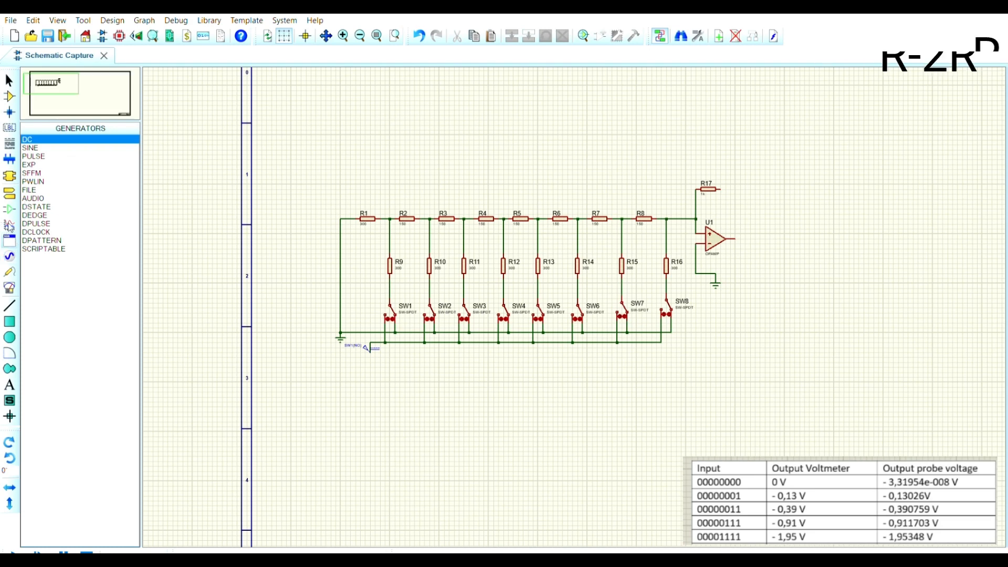
click(10, 224)
click(10, 239)
click(10, 288)
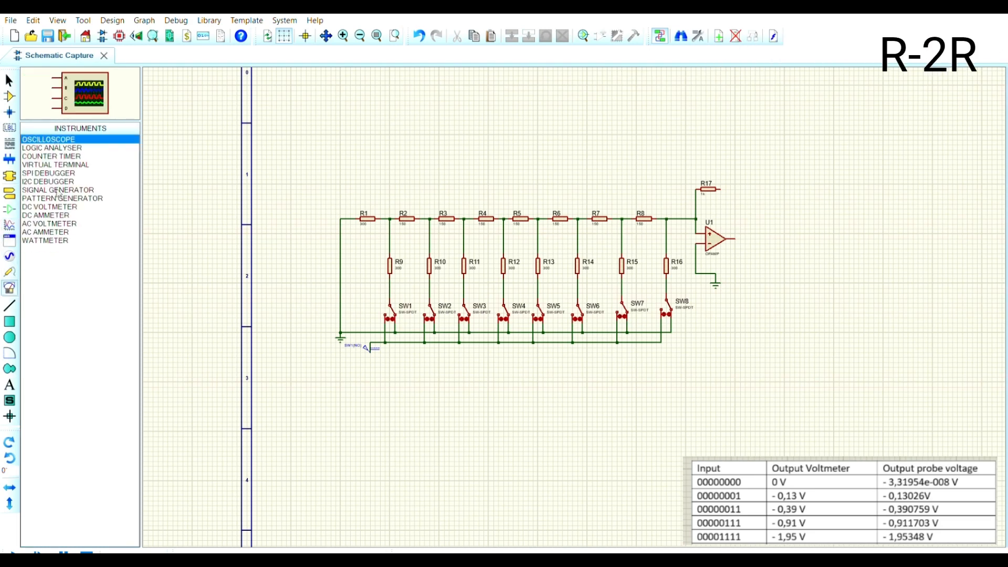
click(58, 224)
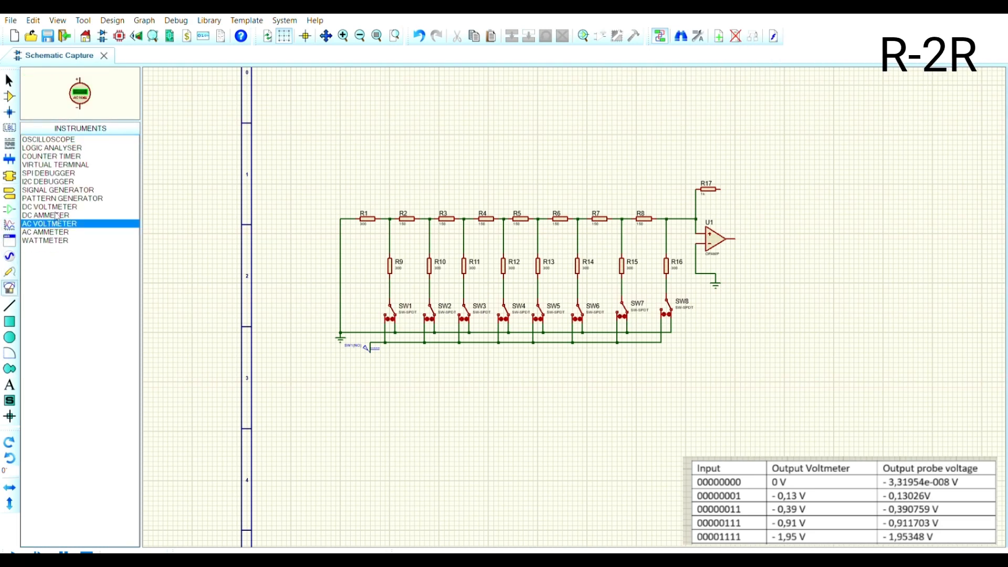
click(55, 206)
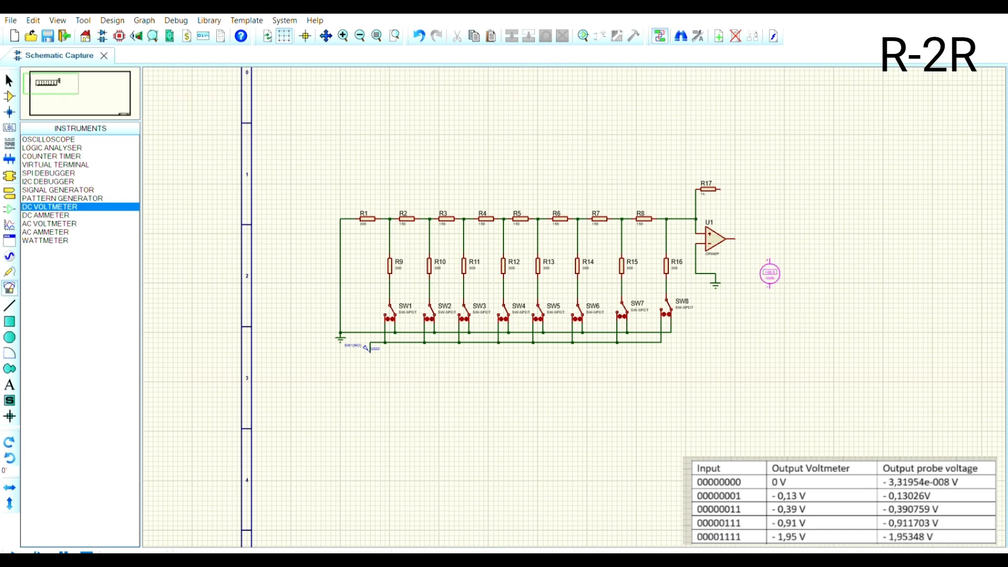
click(765, 268)
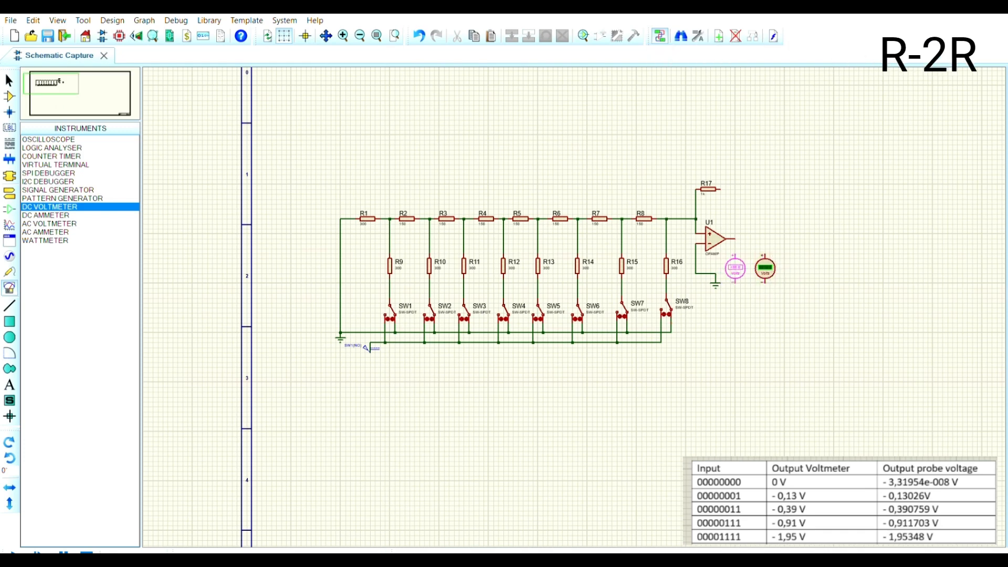
Step: Wire the voltmeter between the op-amp output and ground, and connect R17's free end to the output
click(765, 283)
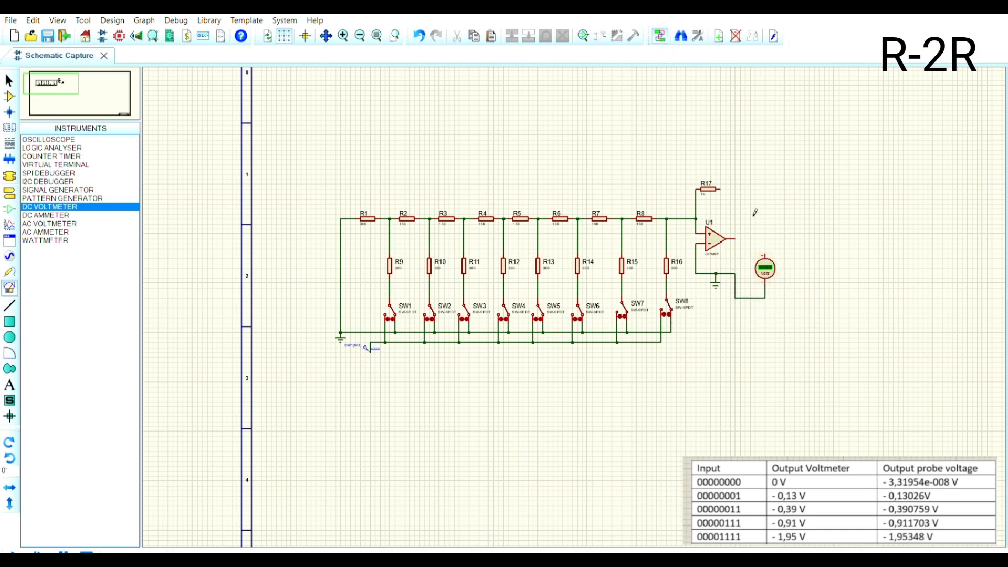
click(735, 239)
click(765, 255)
click(720, 189)
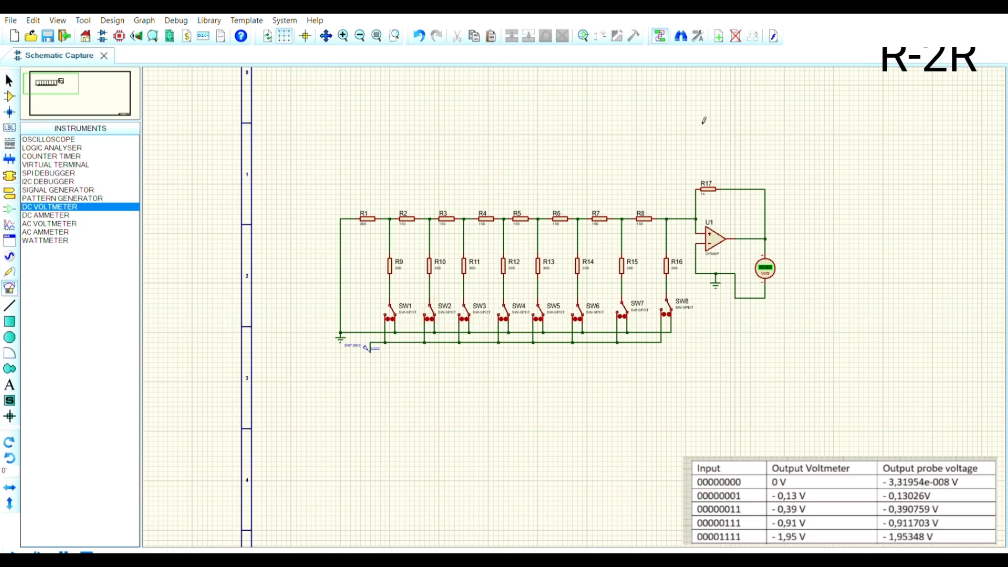
Step: Place a voltage probe on the op-amp output, at the junction with R17 and the voltmeter
click(8, 255)
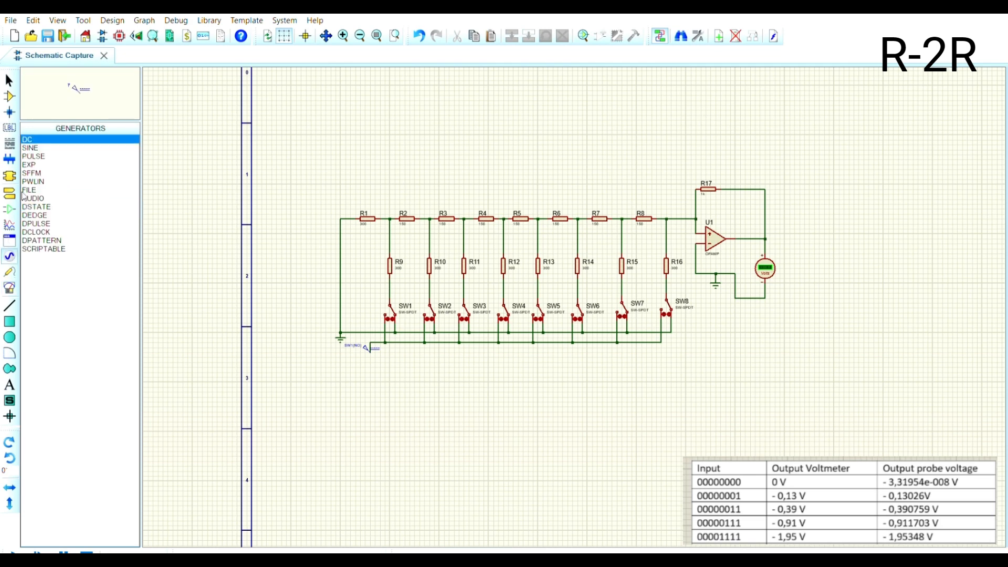
mouse_move(48, 143)
mouse_down()
mouse_move(44, 231)
mouse_move(61, 132)
mouse_up()
click(9, 97)
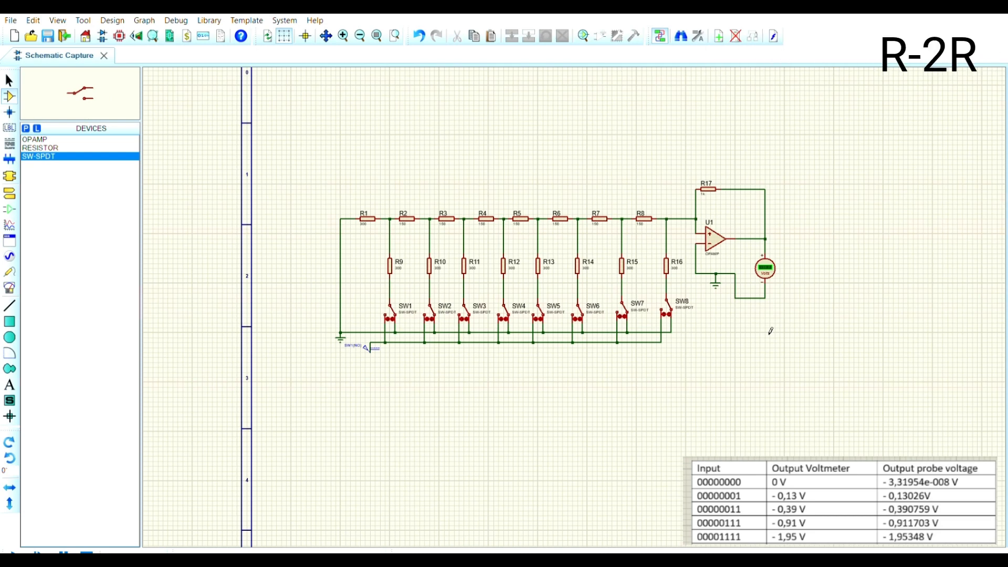
click(9, 257)
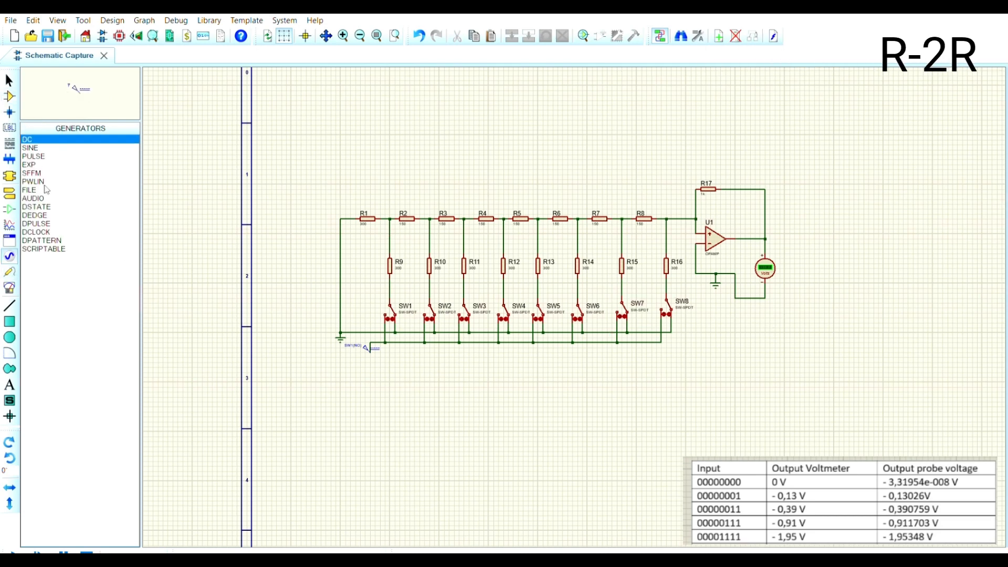
click(9, 271)
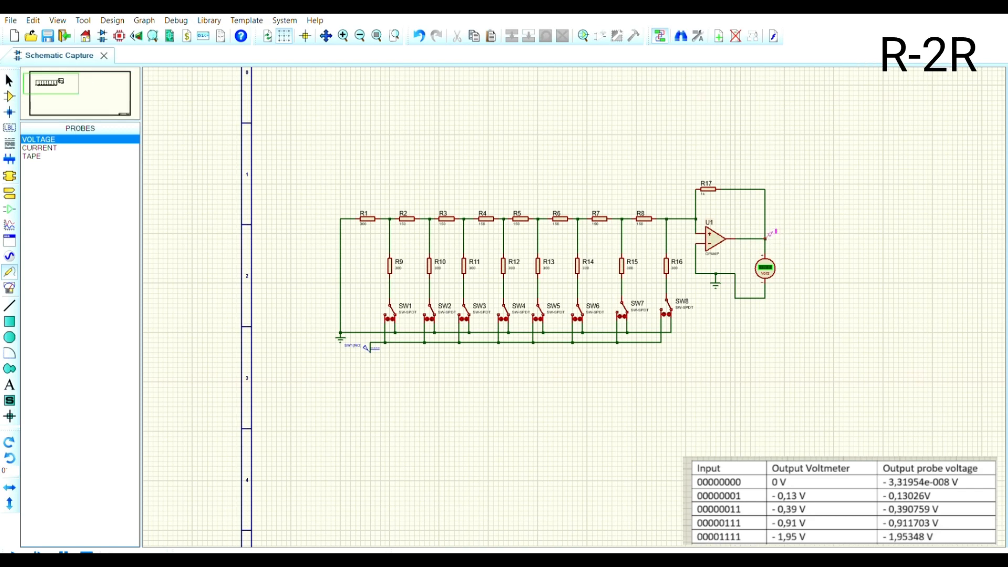
click(765, 239)
scroll(731, 263, up, 1)
scroll(507, 287, down, 1)
middle_click(508, 268)
scroll(581, 301, down, 1)
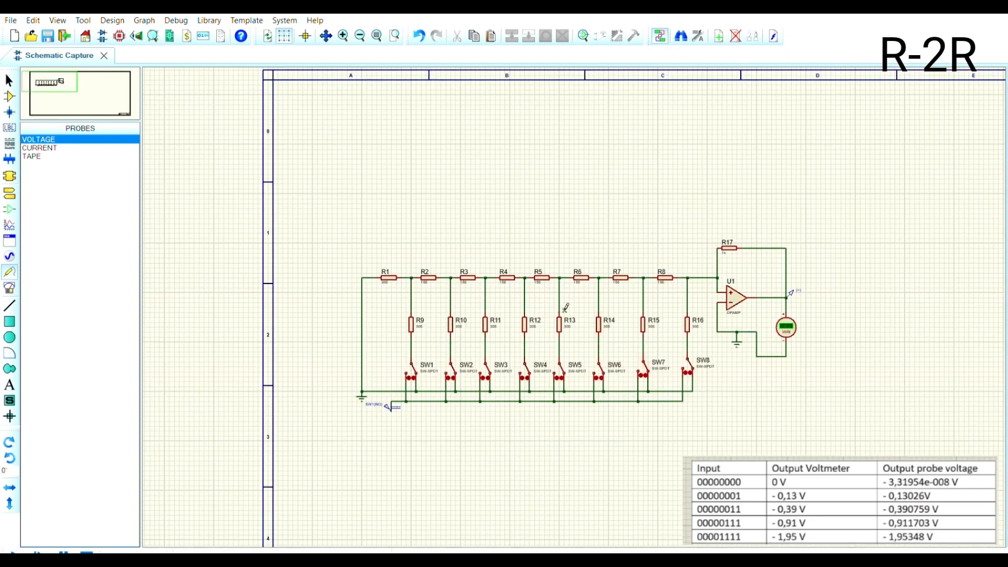
scroll(545, 333, up, 1)
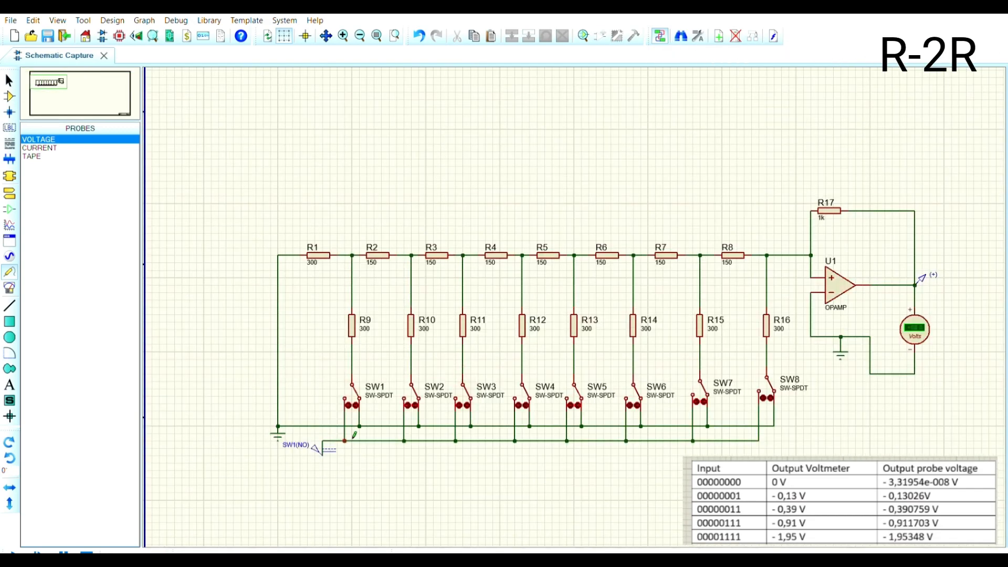
click(321, 449)
click(350, 193)
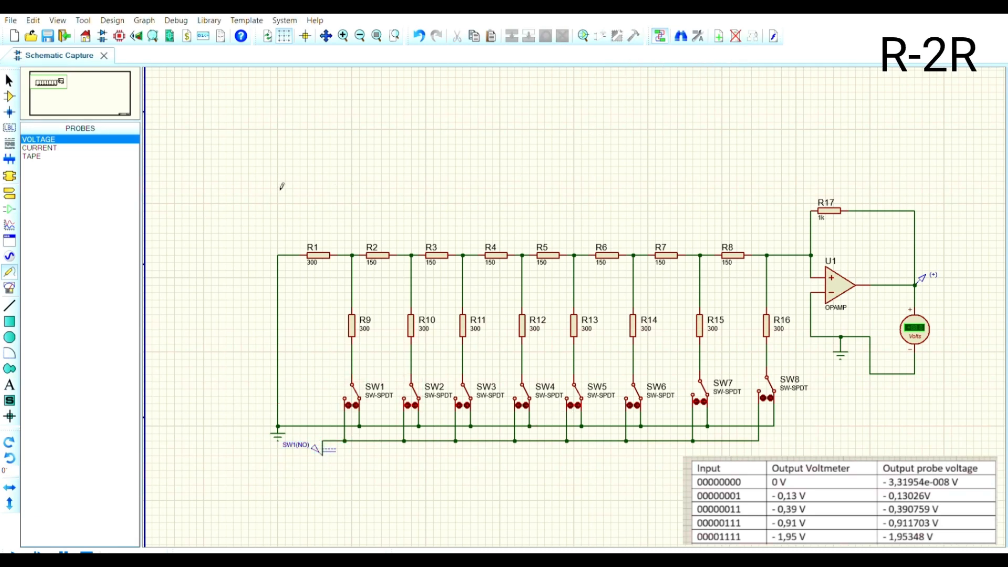
Step: Start the simulation and switch SW1 through SW7 one after another from ground to the DC generator line
click(14, 552)
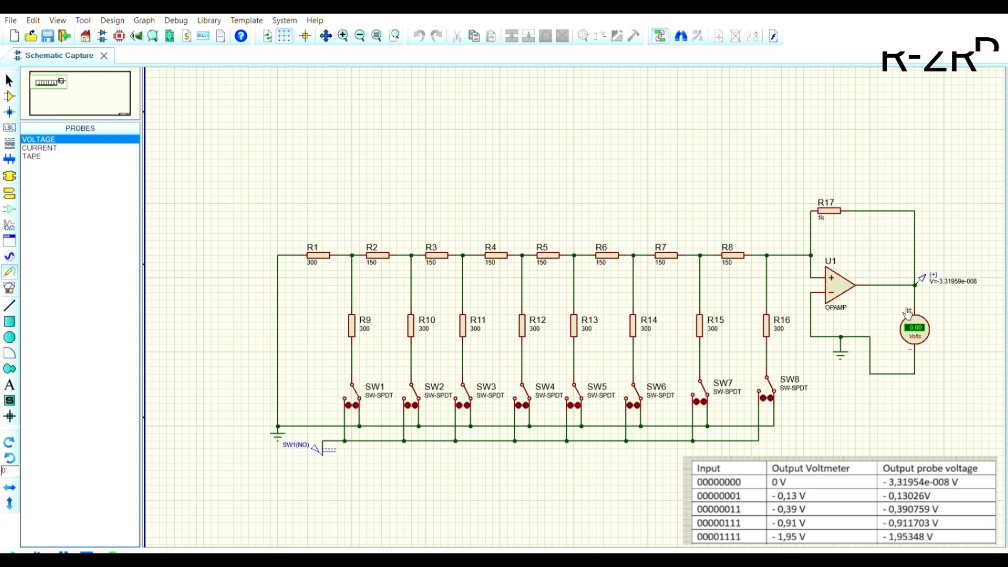
click(362, 382)
click(423, 380)
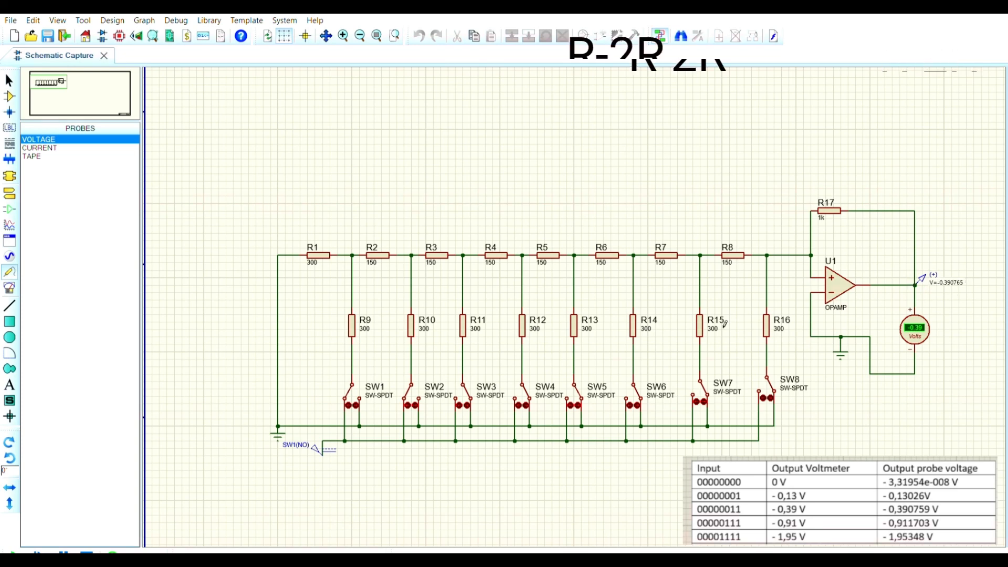
click(475, 386)
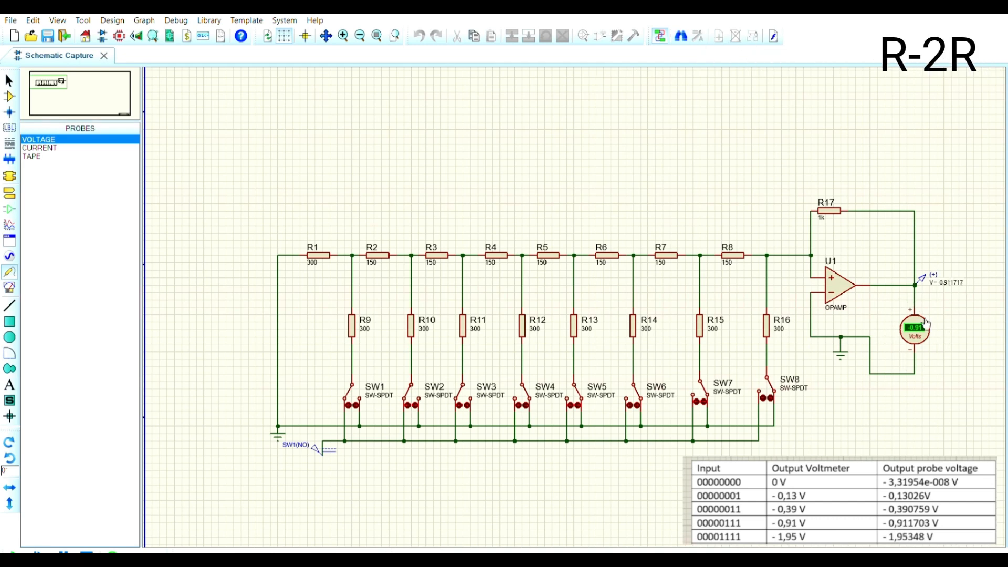
click(533, 382)
click(583, 386)
click(643, 385)
click(707, 381)
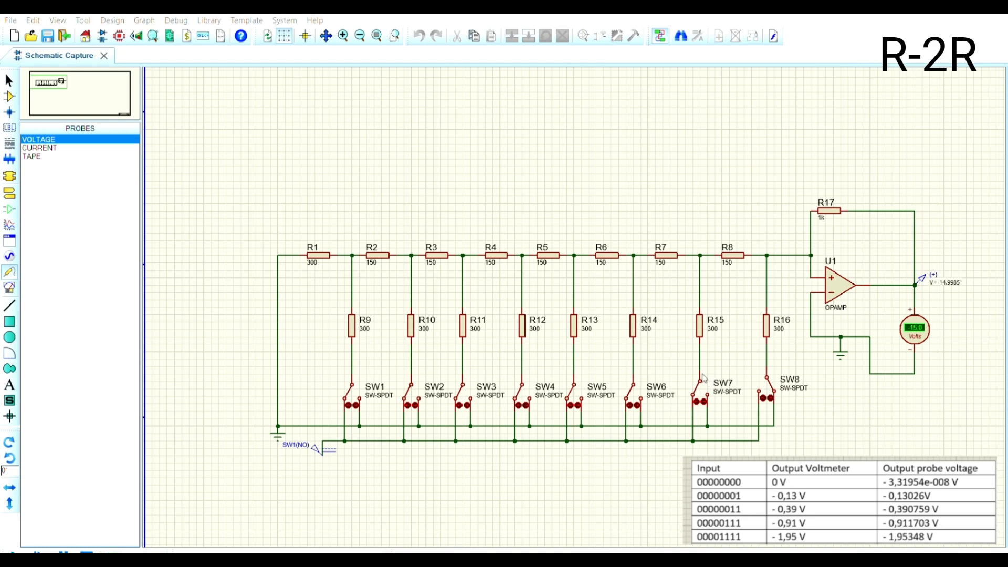